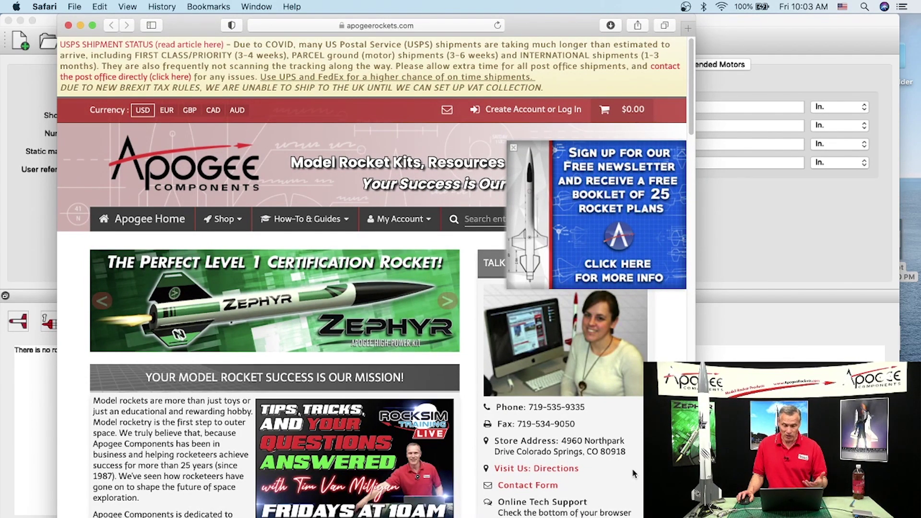
- Open the Apogee Components website's contact form page
{"action": "scroll", "coordinate": [545, 275], "scroll_direction": "down", "scroll_amount": 2}
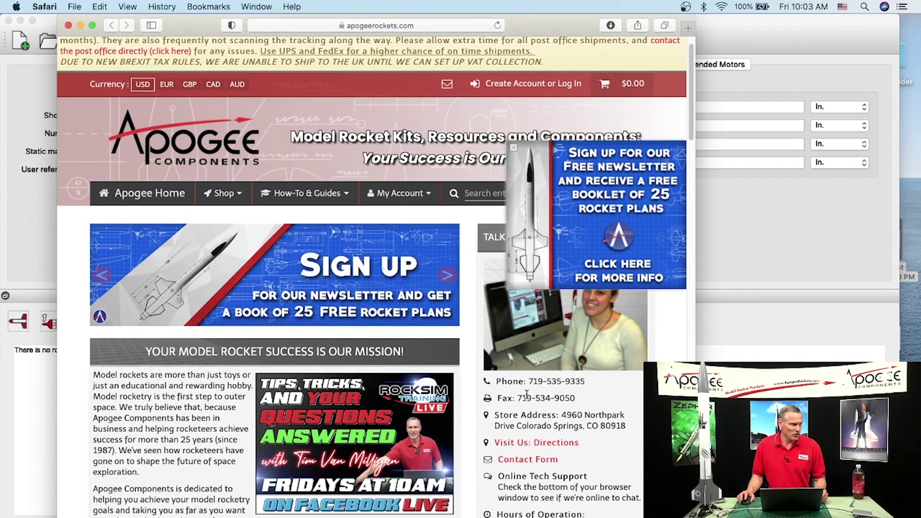
{"action": "left_click", "coordinate": [527, 461]}
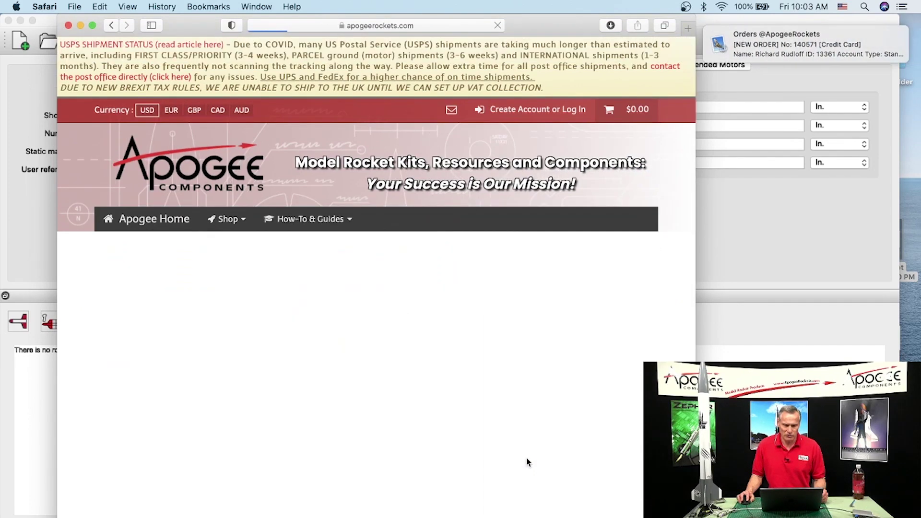
{"action": "mouse_move", "coordinate": [853, 45]}
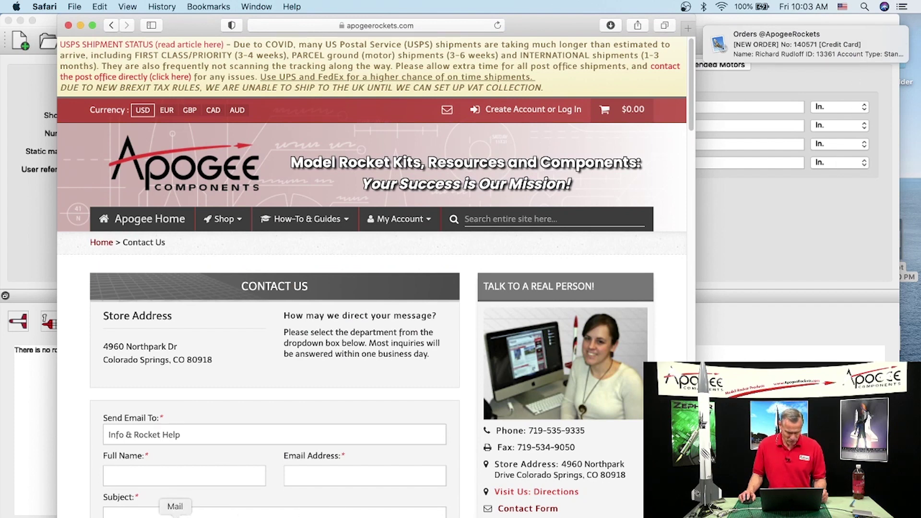
{"action": "right_click", "coordinate": [176, 515]}
{"action": "left_click", "coordinate": [179, 500]}
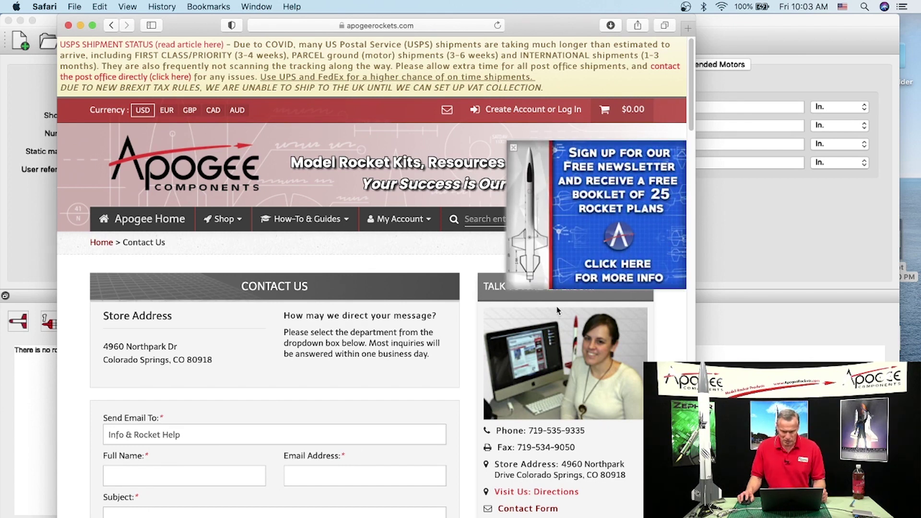
- Dismiss the newsletter sign-up ad and examine the fields of the contact form
{"action": "left_click", "coordinate": [514, 147]}
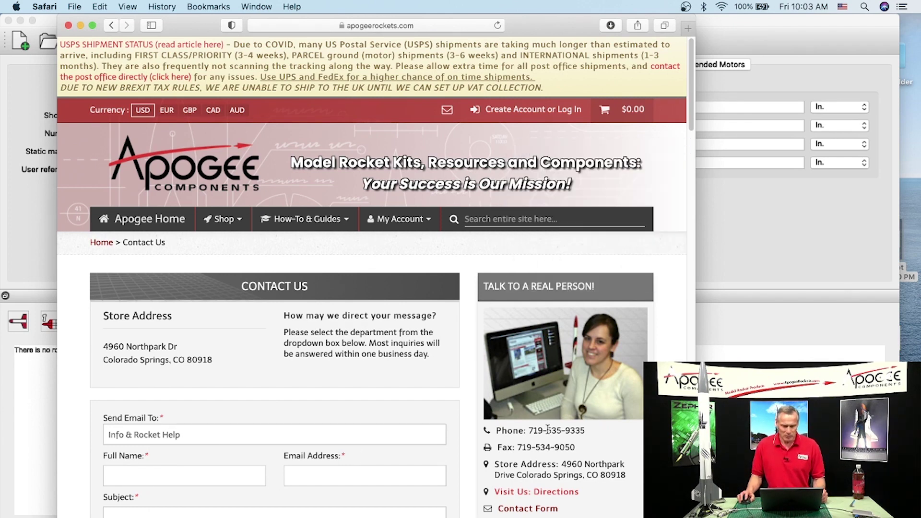
{"action": "scroll", "coordinate": [312, 353], "scroll_direction": "down", "scroll_amount": 1}
{"action": "scroll", "coordinate": [338, 362], "scroll_direction": "down", "scroll_amount": 5}
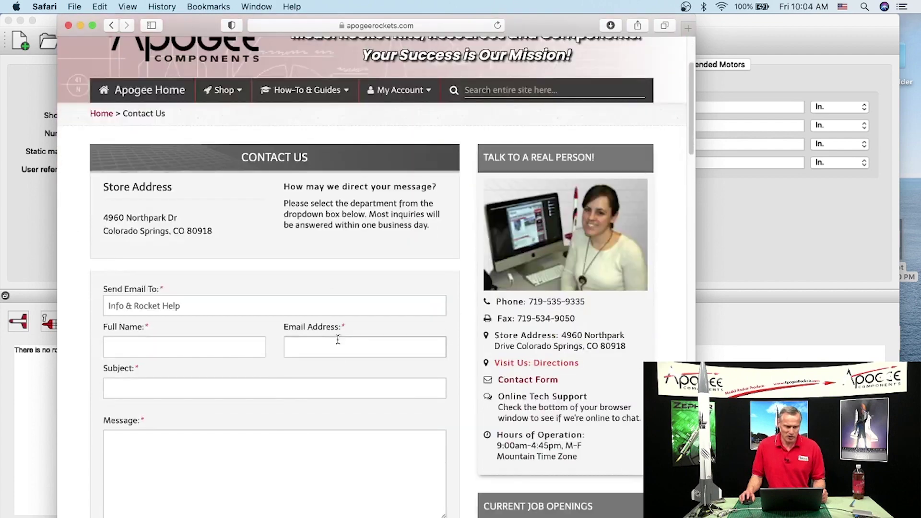
{"action": "left_click", "coordinate": [199, 346]}
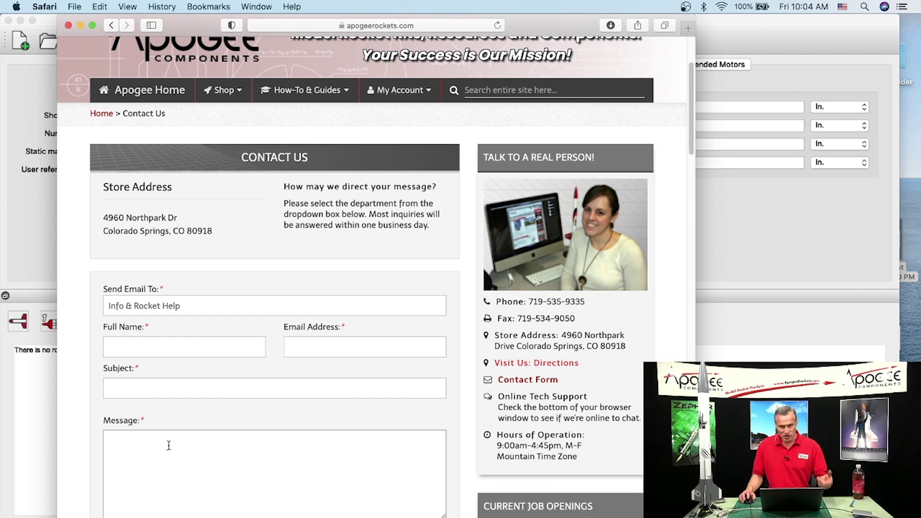
{"action": "scroll", "coordinate": [392, 207], "scroll_direction": "up", "scroll_amount": 1}
{"action": "scroll", "coordinate": [392, 208], "scroll_direction": "up", "scroll_amount": 3}
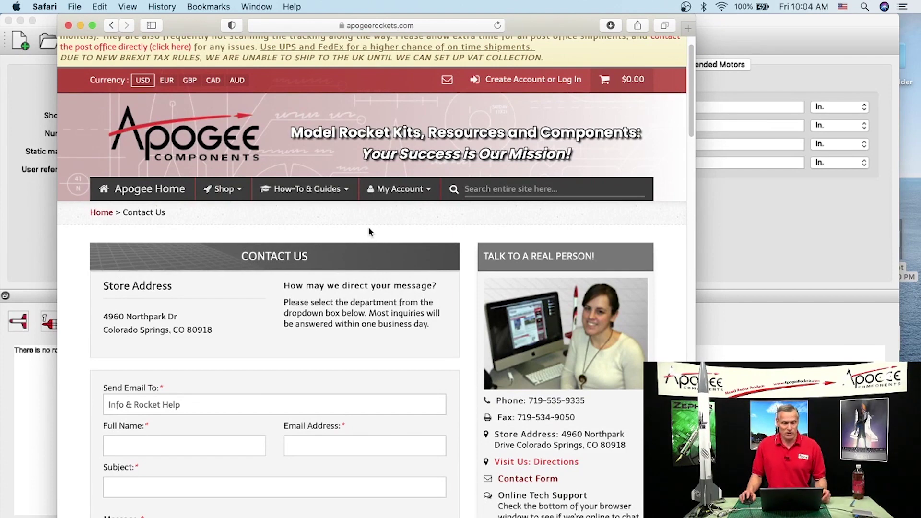
- Open the RockSim product page from the shop's Rocket Software category
{"action": "left_click", "coordinate": [231, 191]}
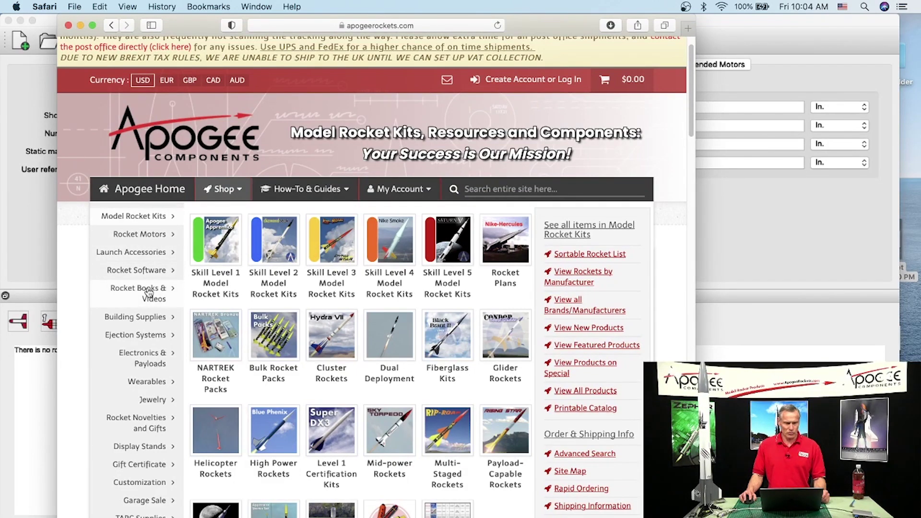
{"action": "mouse_move", "coordinate": [148, 277]}
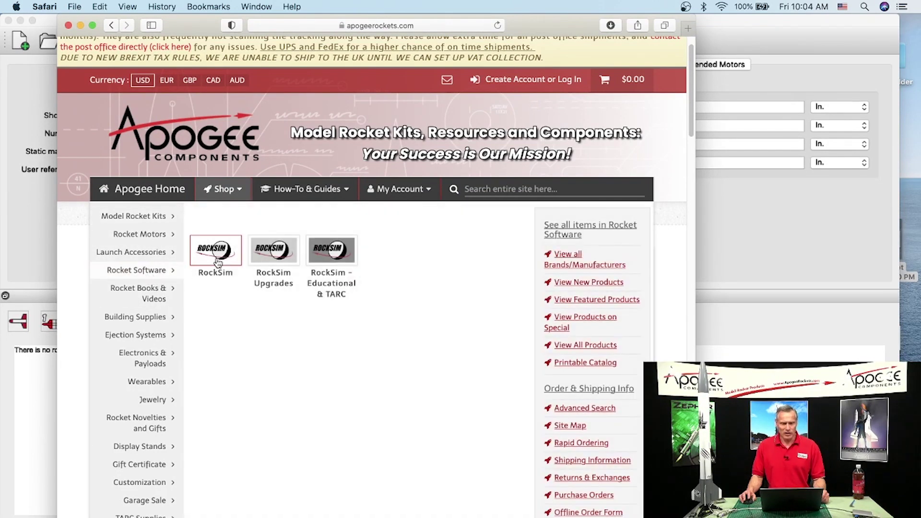
{"action": "left_click", "coordinate": [224, 258]}
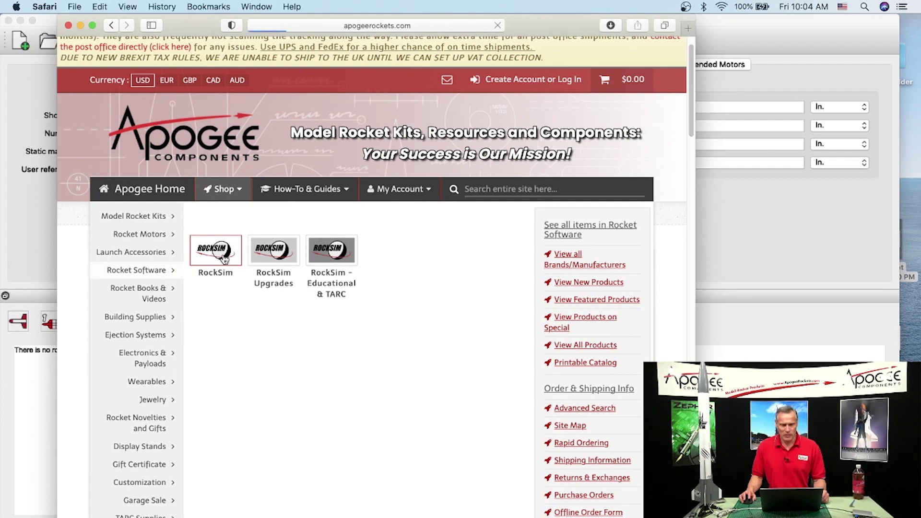
- Review the RockSim v10 Single User page, including its description, additional information links and purchase options
{"action": "scroll", "coordinate": [403, 272], "scroll_direction": "down", "scroll_amount": 2}
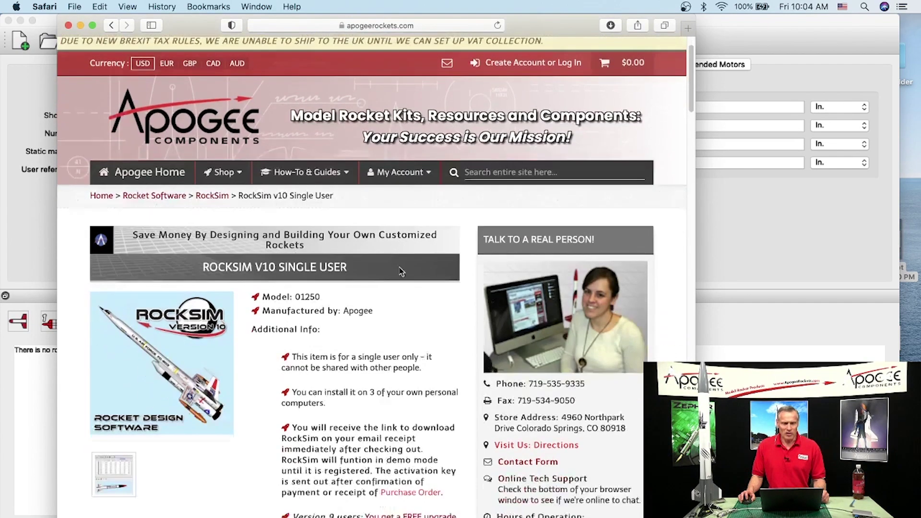
{"action": "scroll", "coordinate": [402, 271], "scroll_direction": "down", "scroll_amount": 6}
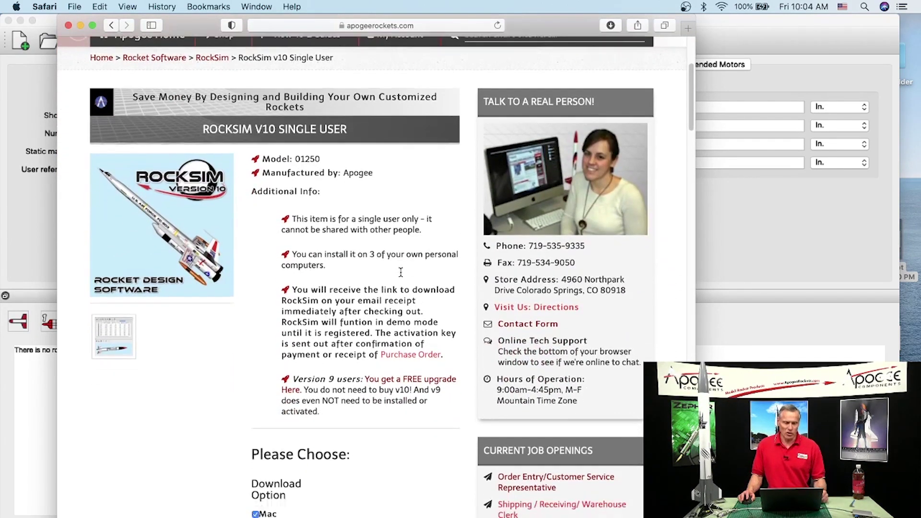
{"action": "scroll", "coordinate": [401, 272], "scroll_direction": "down", "scroll_amount": 12}
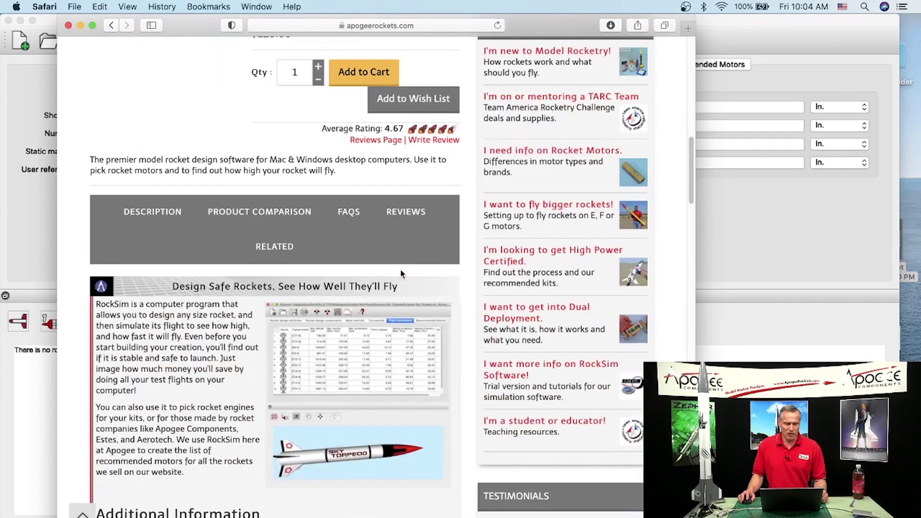
{"action": "scroll", "coordinate": [401, 274], "scroll_direction": "down", "scroll_amount": 4}
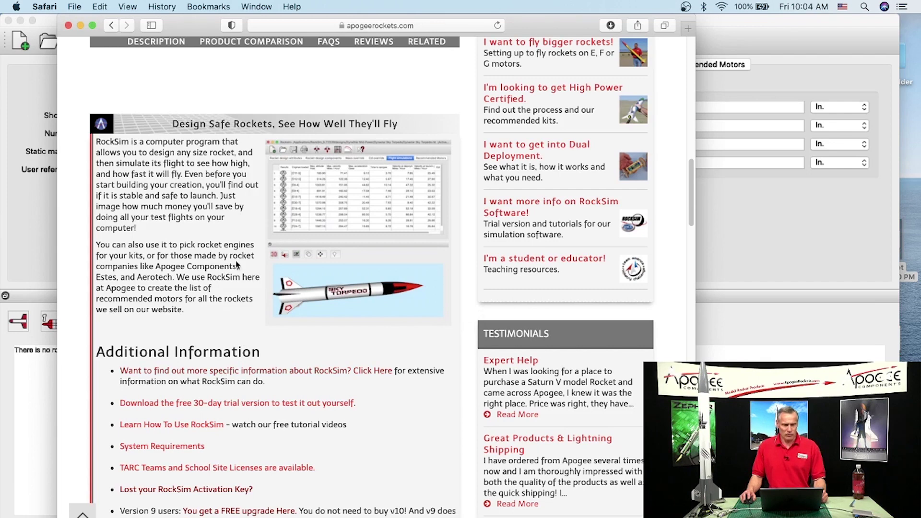
{"action": "scroll", "coordinate": [192, 307], "scroll_direction": "down", "scroll_amount": 1}
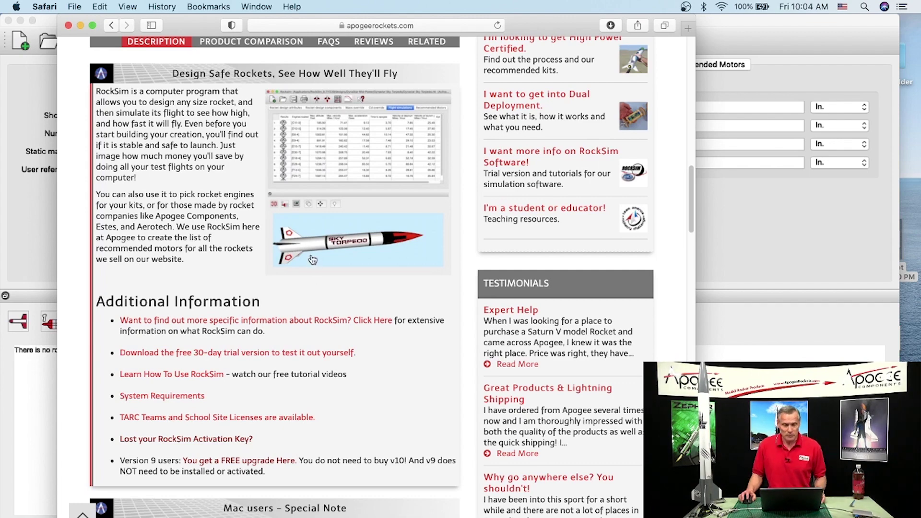
{"action": "scroll", "coordinate": [319, 203], "scroll_direction": "up", "scroll_amount": 1}
{"action": "scroll", "coordinate": [320, 203], "scroll_direction": "up", "scroll_amount": 10}
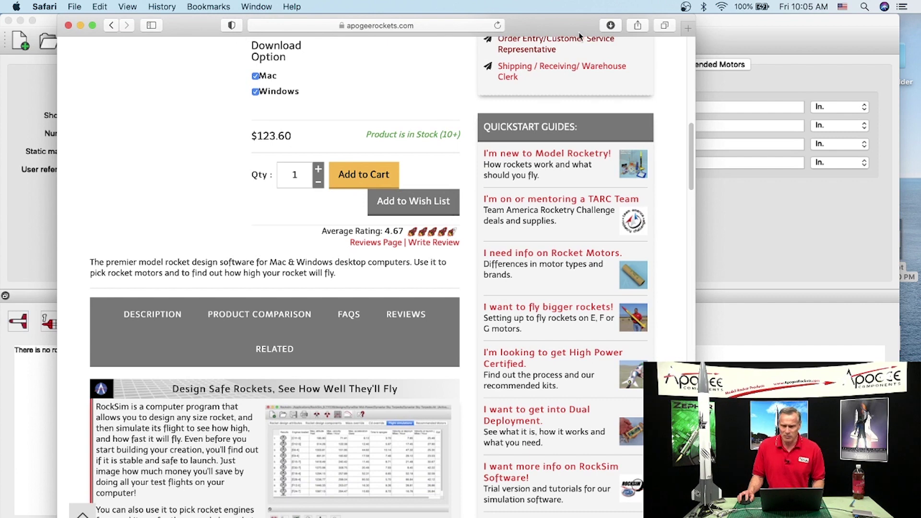
- Switch to Rocksim Pro, shift its window slightly to the right and start opening an existing design file
{"action": "left_click", "coordinate": [738, 25]}
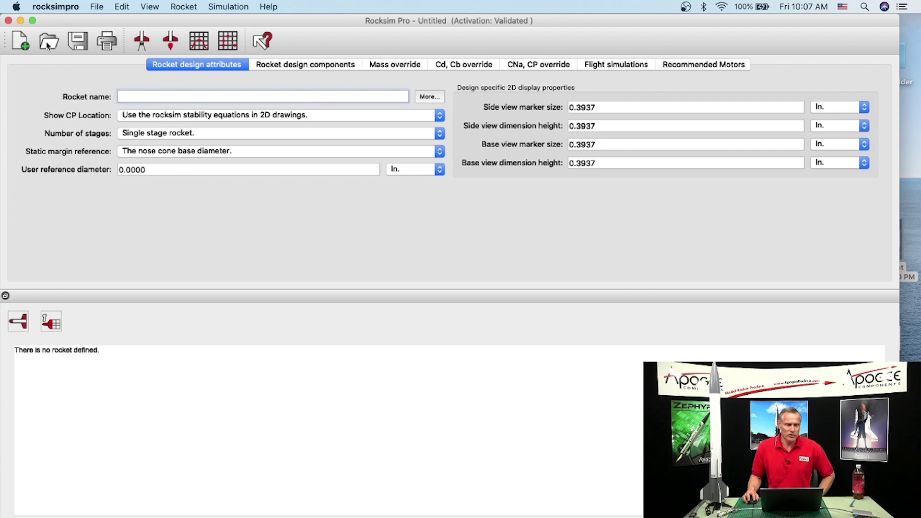
{"action": "left_click_drag", "start_coordinate": [56, 24], "coordinate": [62, 11]}
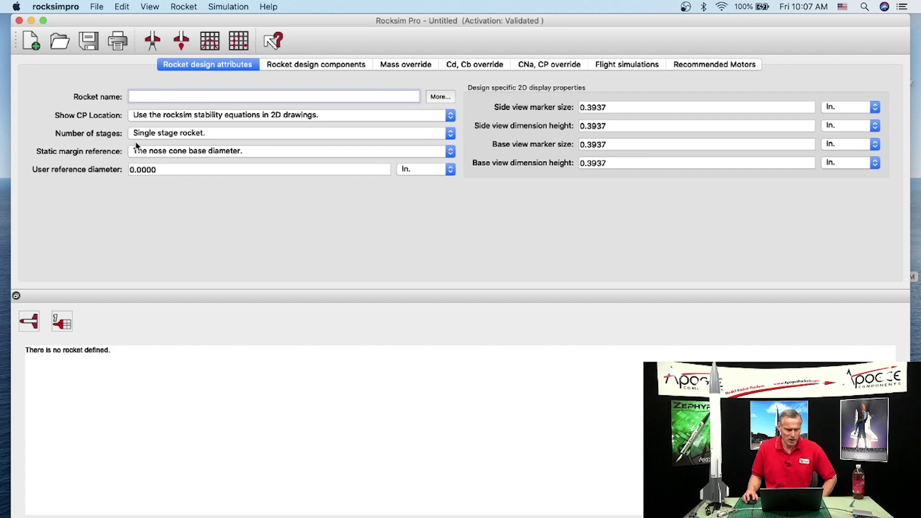
{"action": "left_click", "coordinate": [67, 41]}
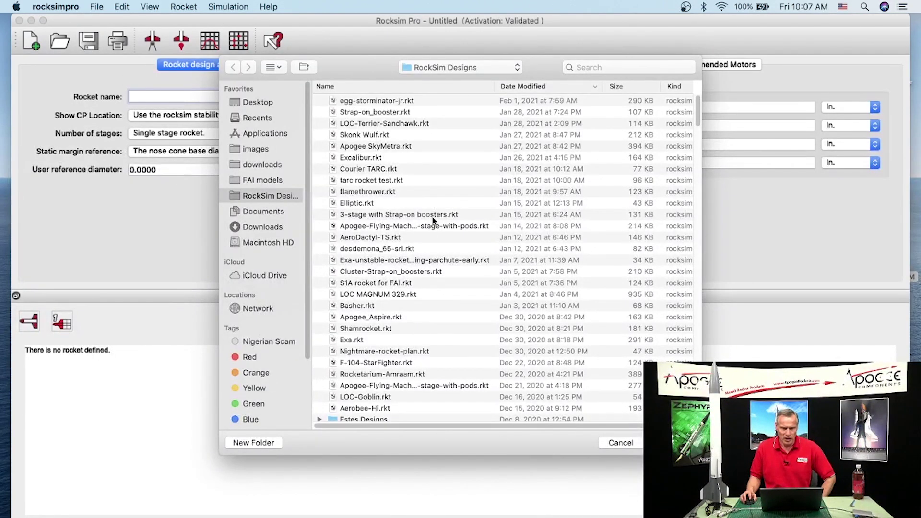
- Search this Mac for "amarok" and look through the matching files and folders for the rocket design
{"action": "left_click", "coordinate": [612, 67]}
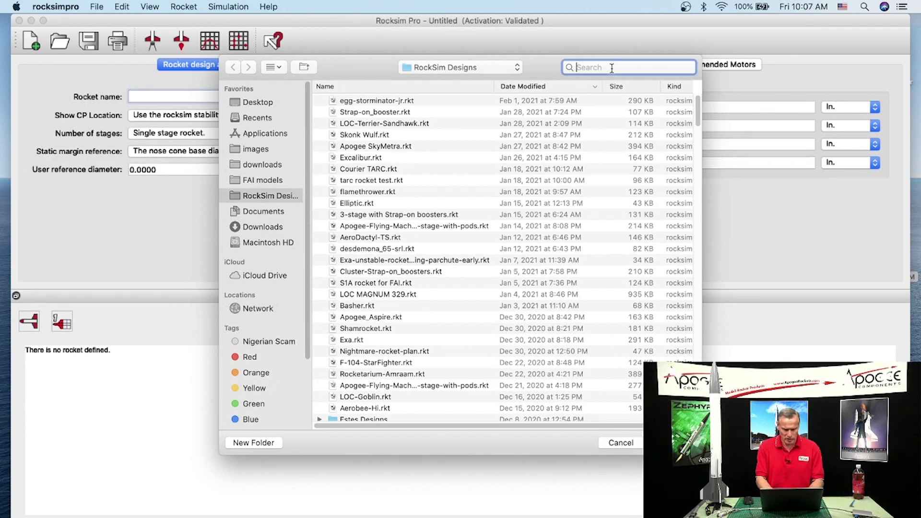
{"action": "type", "text": "amarock"}
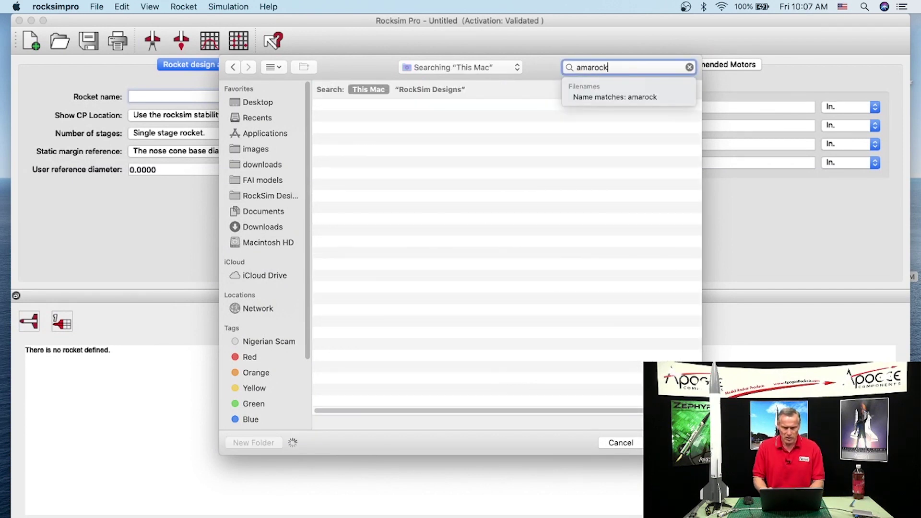
{"action": "key", "text": "Down"}
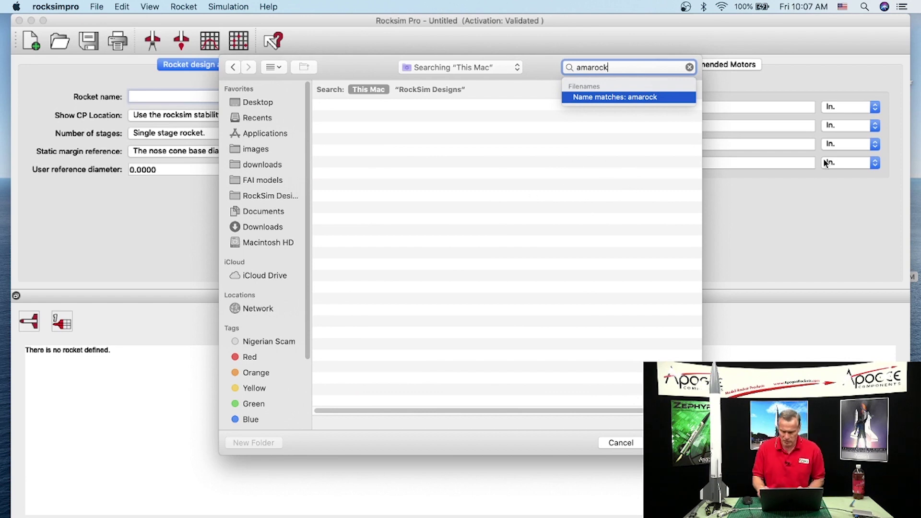
{"action": "left_click", "coordinate": [605, 67]}
{"action": "key", "text": "BackSpace"}
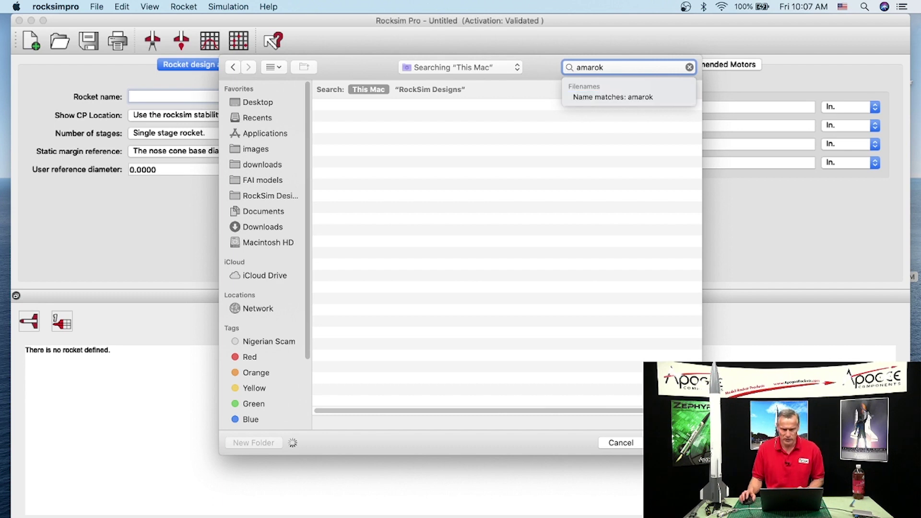
{"action": "scroll", "coordinate": [529, 217], "scroll_direction": "down", "scroll_amount": 15}
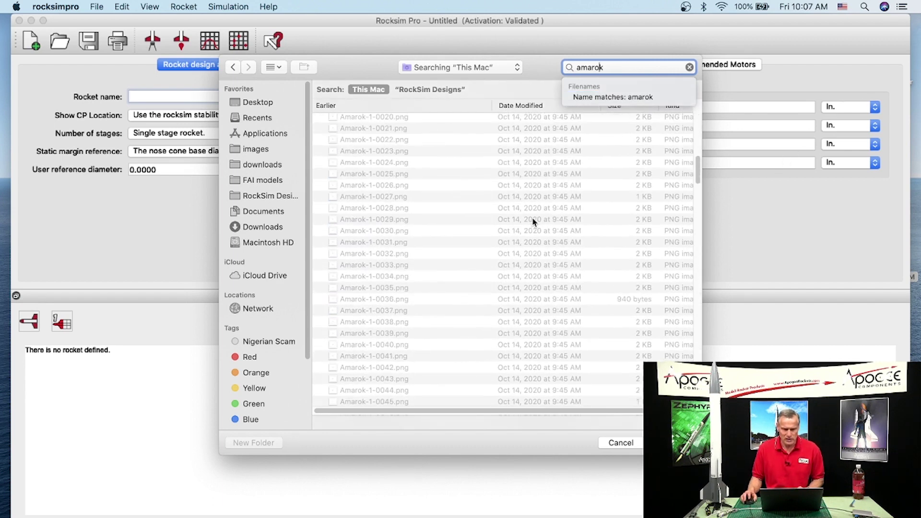
{"action": "scroll", "coordinate": [534, 220], "scroll_direction": "down", "scroll_amount": 20}
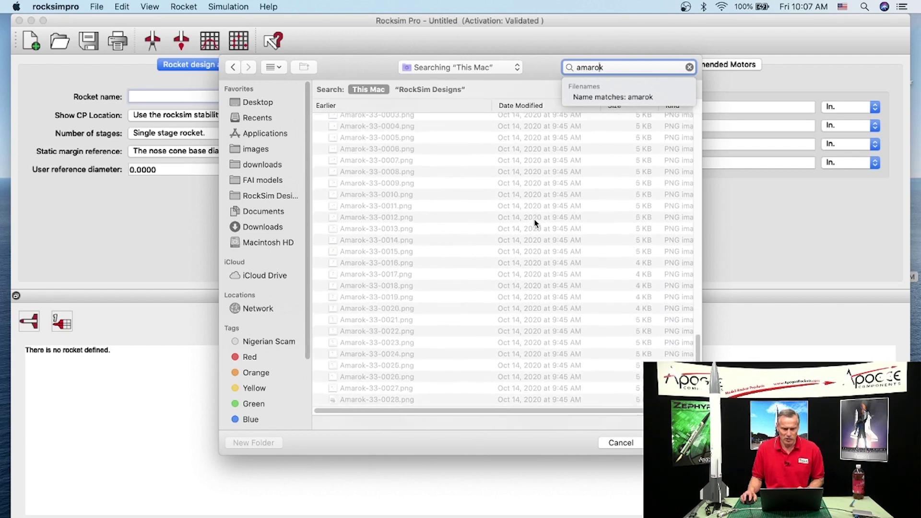
{"action": "scroll", "coordinate": [535, 219], "scroll_direction": "up", "scroll_amount": 15}
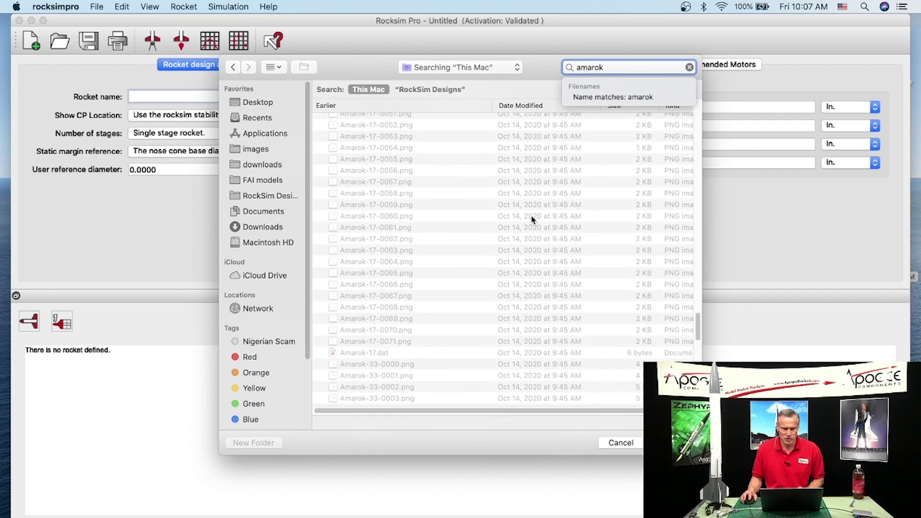
{"action": "scroll", "coordinate": [534, 209], "scroll_direction": "up", "scroll_amount": 15}
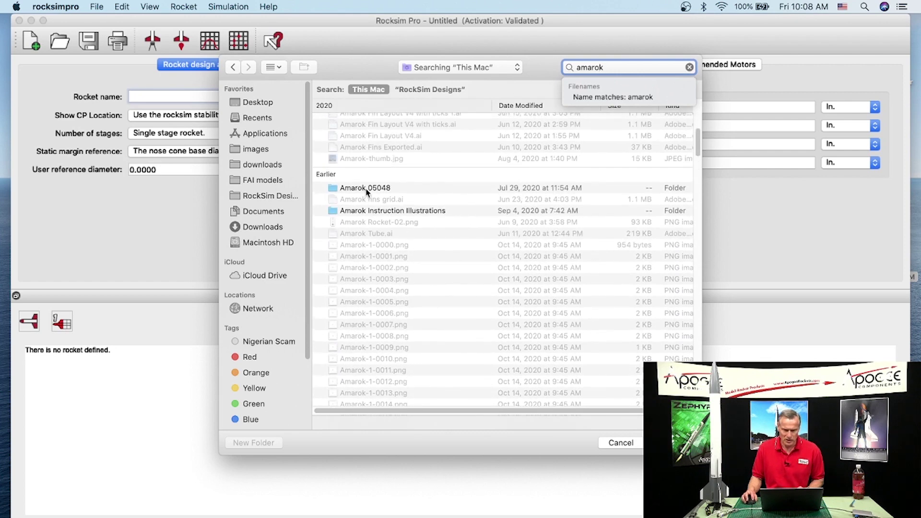
{"action": "left_click", "coordinate": [366, 189]}
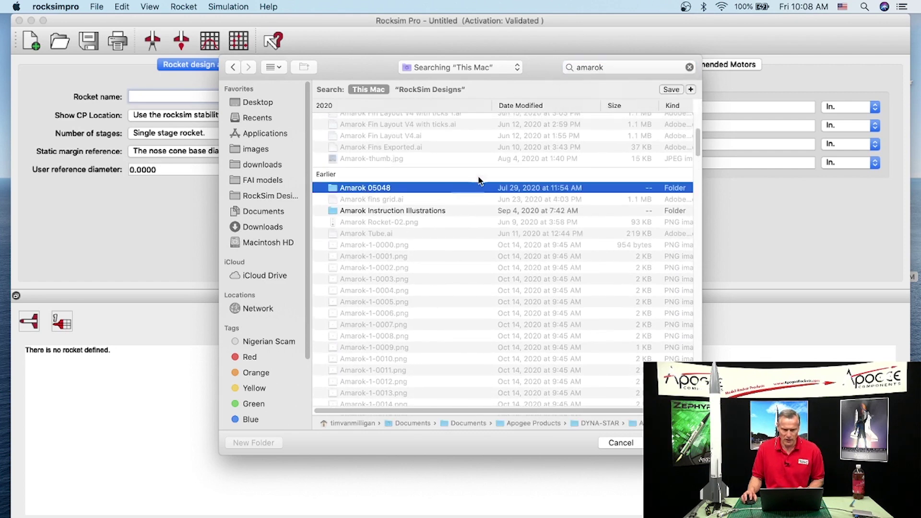
{"action": "scroll", "coordinate": [479, 176], "scroll_direction": "up", "scroll_amount": 3}
{"action": "scroll", "coordinate": [432, 182], "scroll_direction": "up", "scroll_amount": 10}
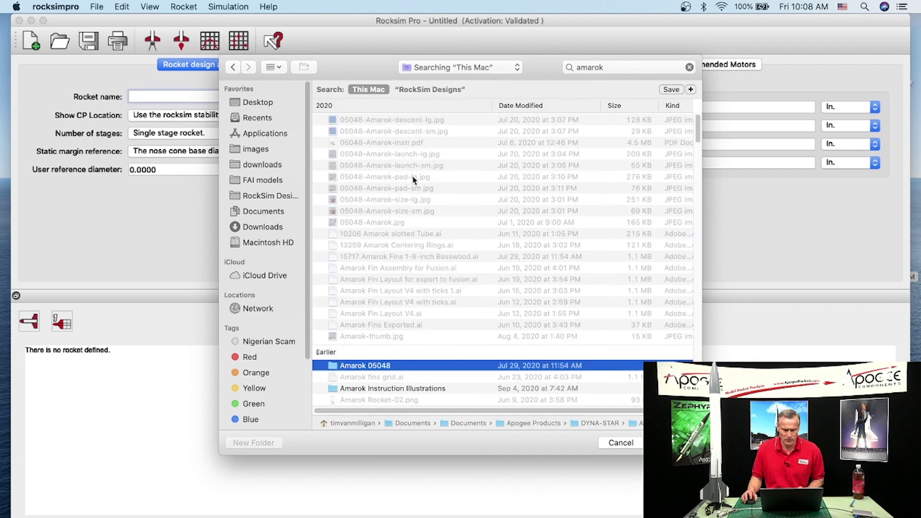
- Sort the RockSim Designs folder by name and open the design file Amarok.rkt
{"action": "left_click", "coordinate": [260, 197]}
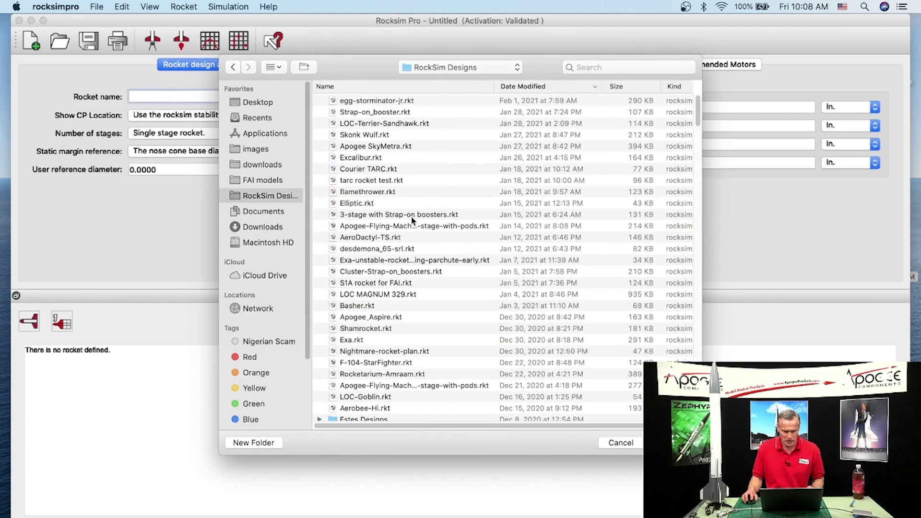
{"action": "left_click", "coordinate": [374, 88]}
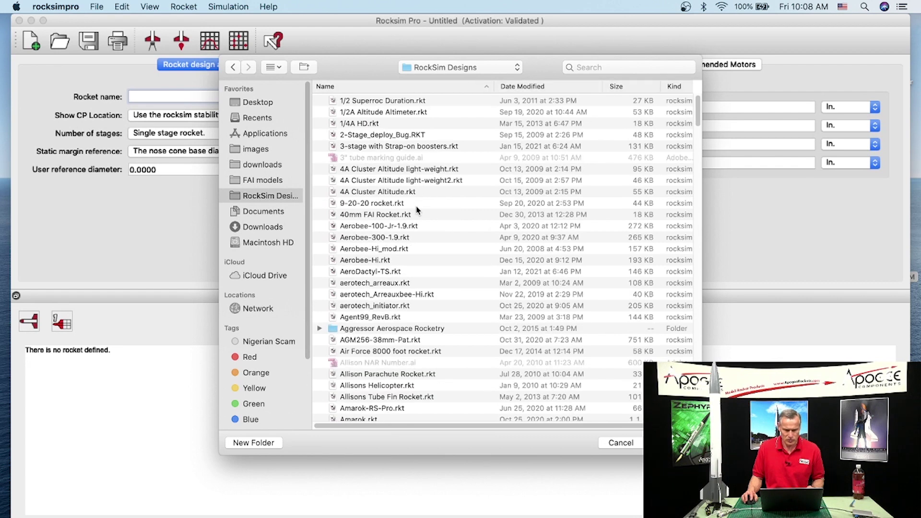
{"action": "scroll", "coordinate": [389, 335], "scroll_direction": "down", "scroll_amount": 1}
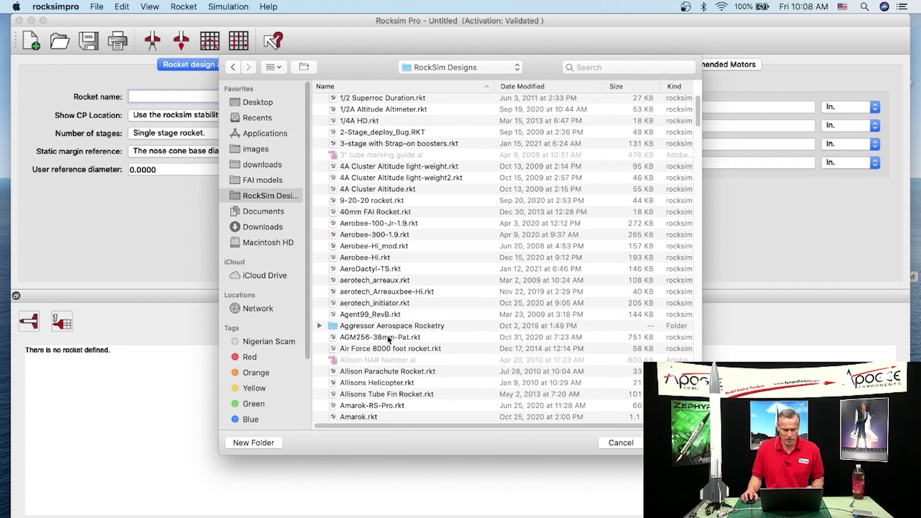
{"action": "left_click", "coordinate": [354, 416]}
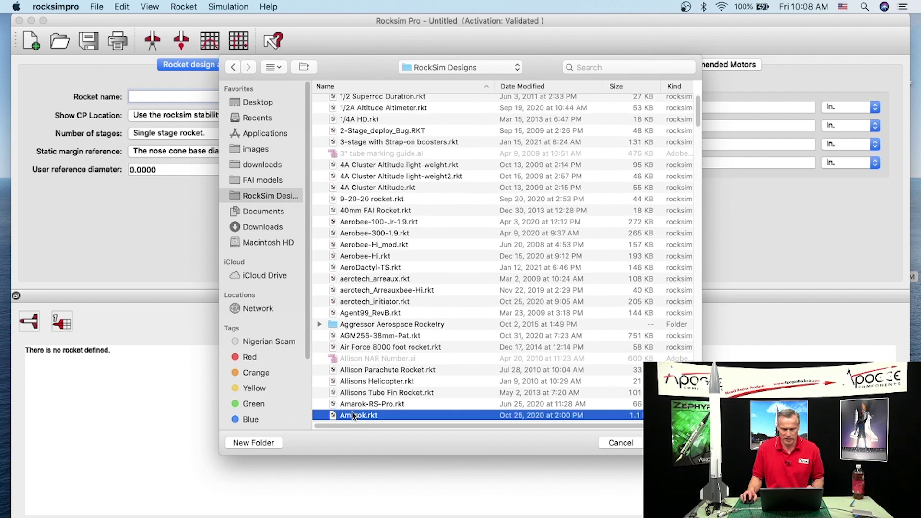
{"action": "key", "text": "Return"}
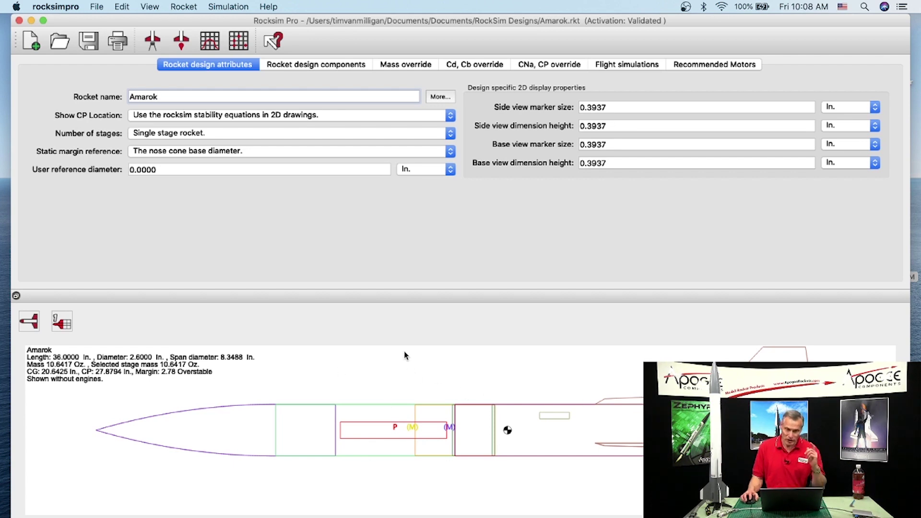
- Switch to Safari, search the Apogee site for "amar" and open the Amarok rocket kit page
{"action": "left_click_drag", "start_coordinate": [495, 22], "coordinate": [483, 44]}
{"action": "left_click", "coordinate": [536, 27]}
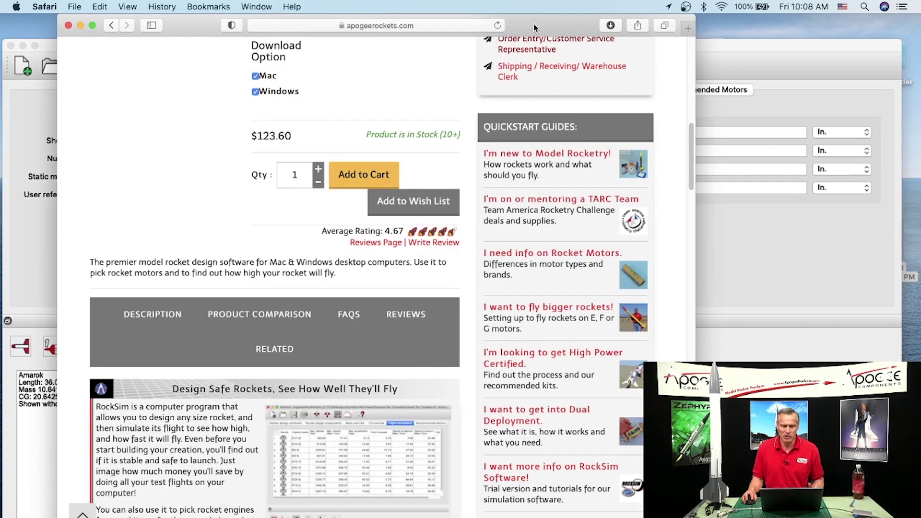
{"action": "scroll", "coordinate": [442, 181], "scroll_direction": "up", "scroll_amount": 10}
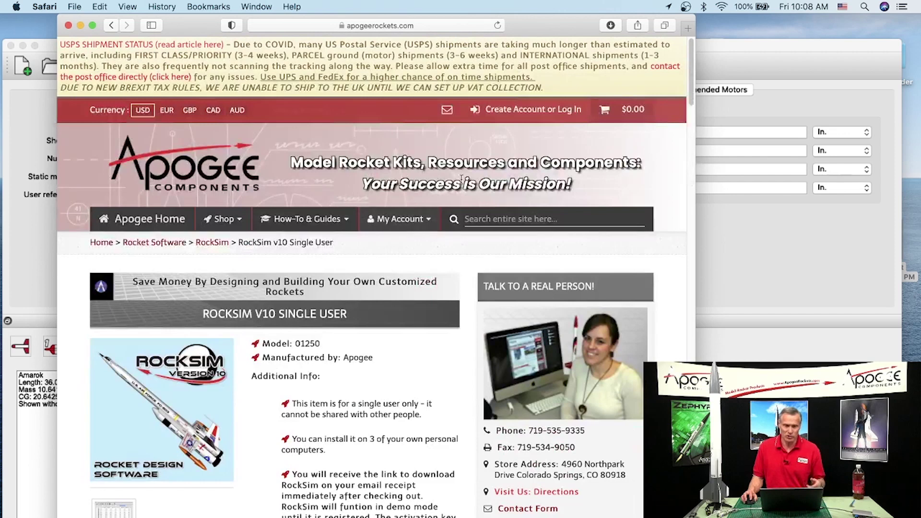
{"action": "left_click", "coordinate": [484, 214]}
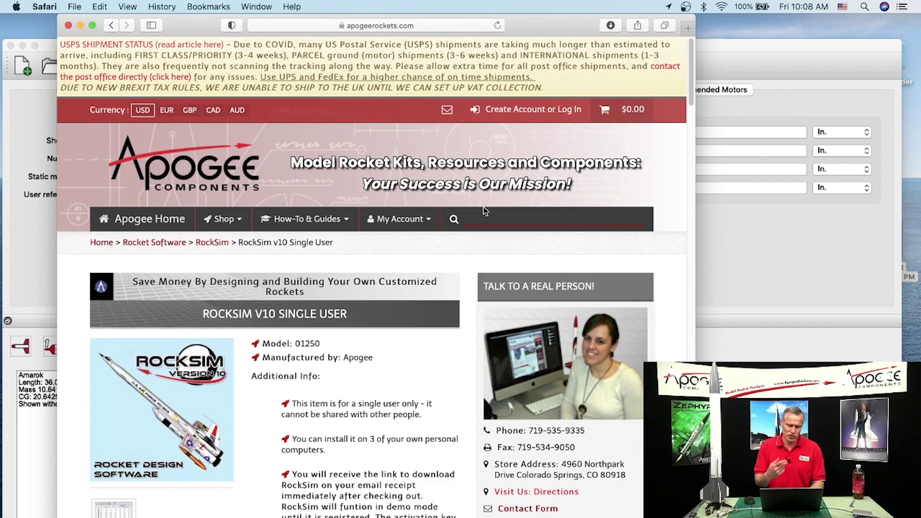
{"action": "type", "text": "amar"}
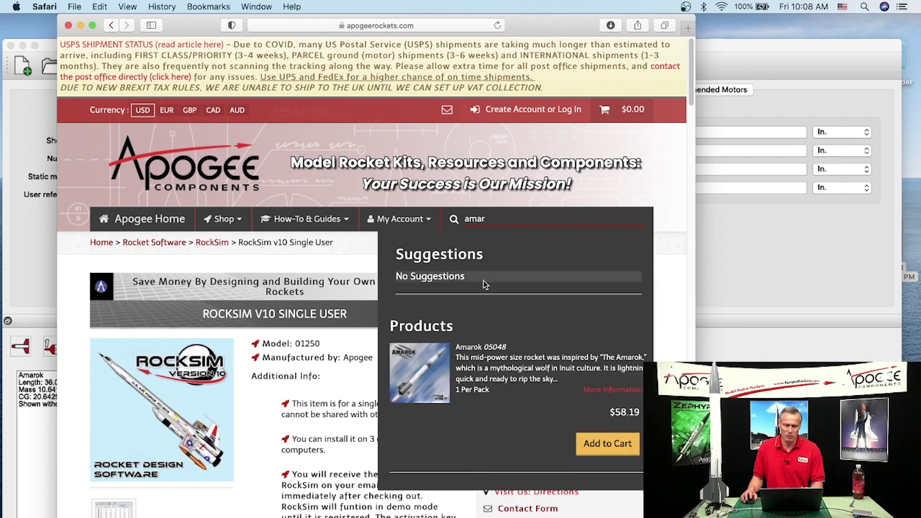
{"action": "left_click", "coordinate": [419, 379]}
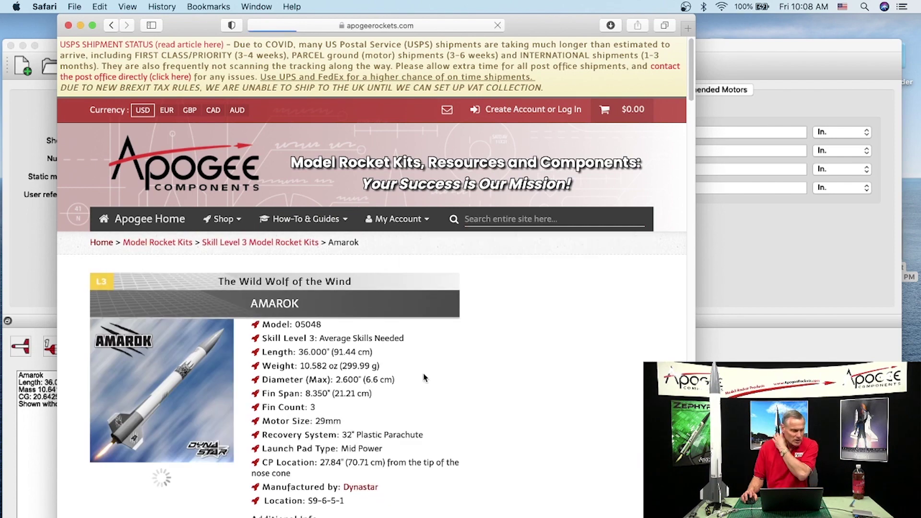
- Review the Amarok kit's specifications and go to the page's RockSim File section
{"action": "scroll", "coordinate": [385, 302], "scroll_direction": "down", "scroll_amount": 5}
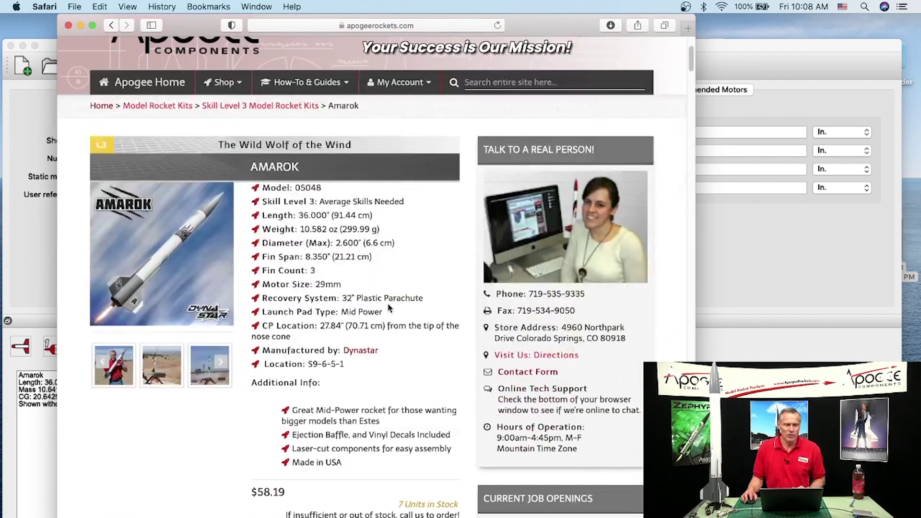
{"action": "scroll", "coordinate": [389, 308], "scroll_direction": "down", "scroll_amount": 5}
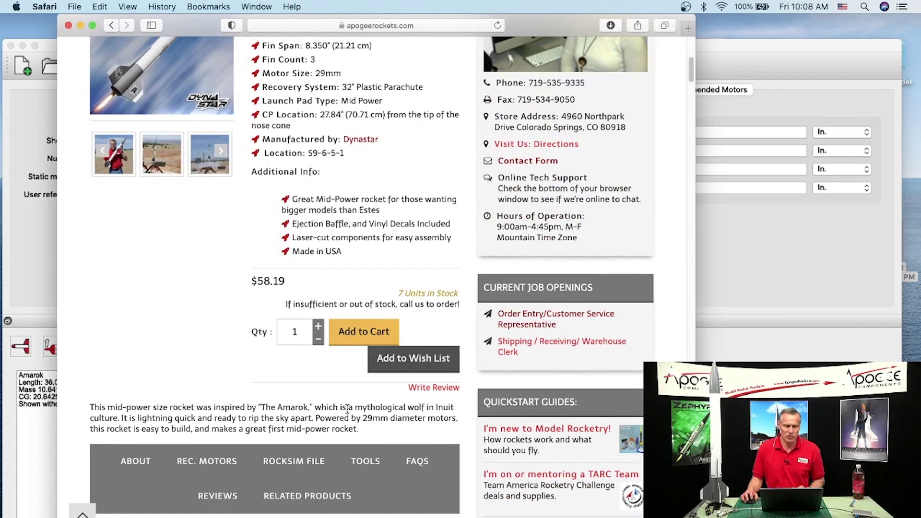
{"action": "left_click", "coordinate": [303, 460]}
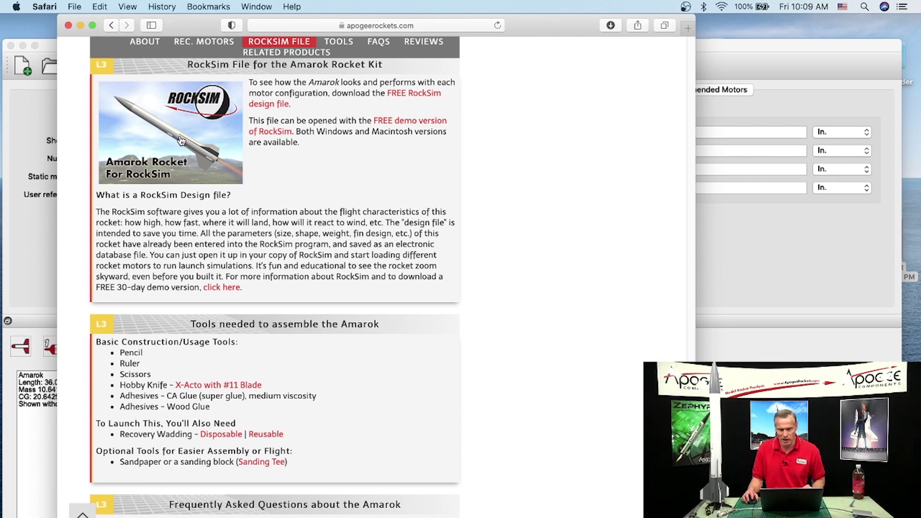
- Switch back to Rocksim Pro, inspect the Amarok enlarged and rotated in 3D, and return to the 2D side view
{"action": "left_click", "coordinate": [725, 45]}
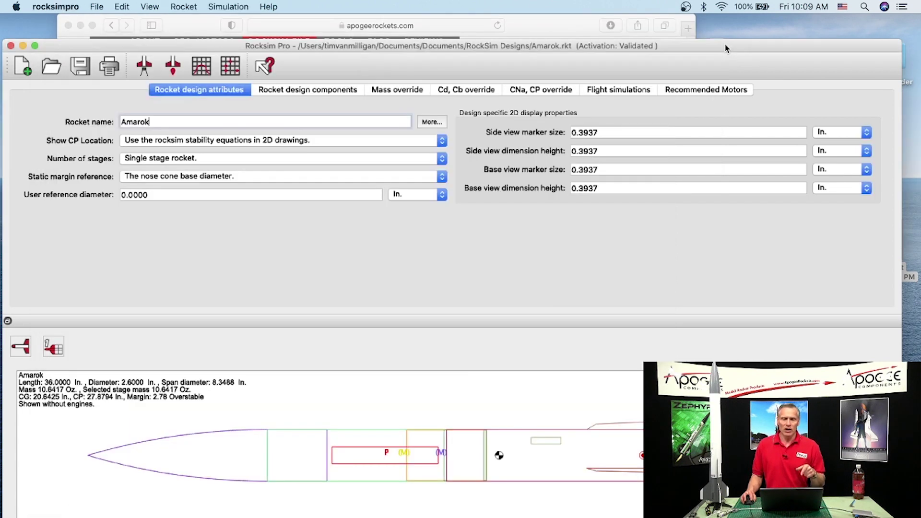
{"action": "left_click_drag", "start_coordinate": [729, 46], "coordinate": [730, 24]}
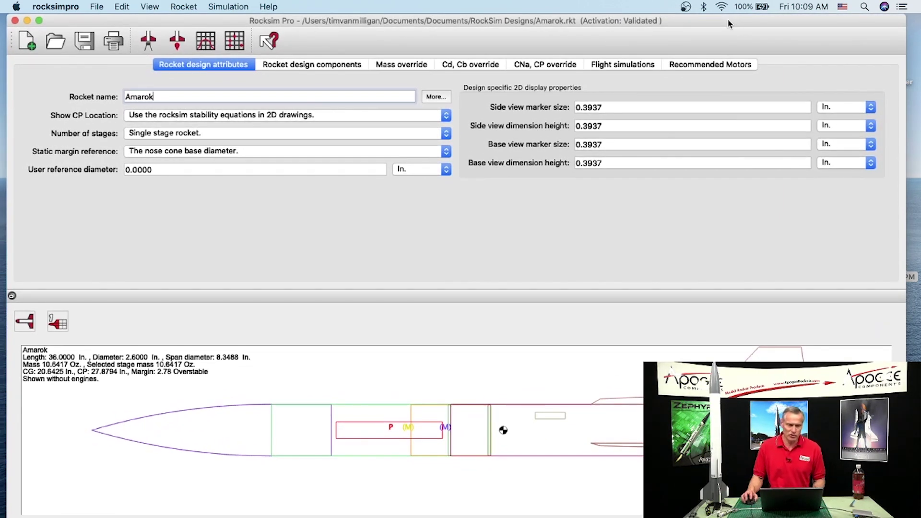
{"action": "left_click", "coordinate": [29, 322]}
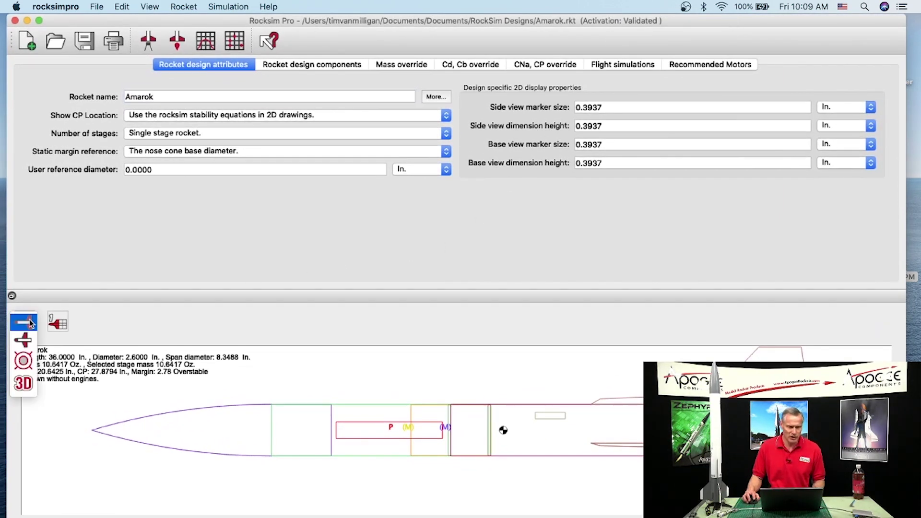
{"action": "left_click", "coordinate": [27, 383]}
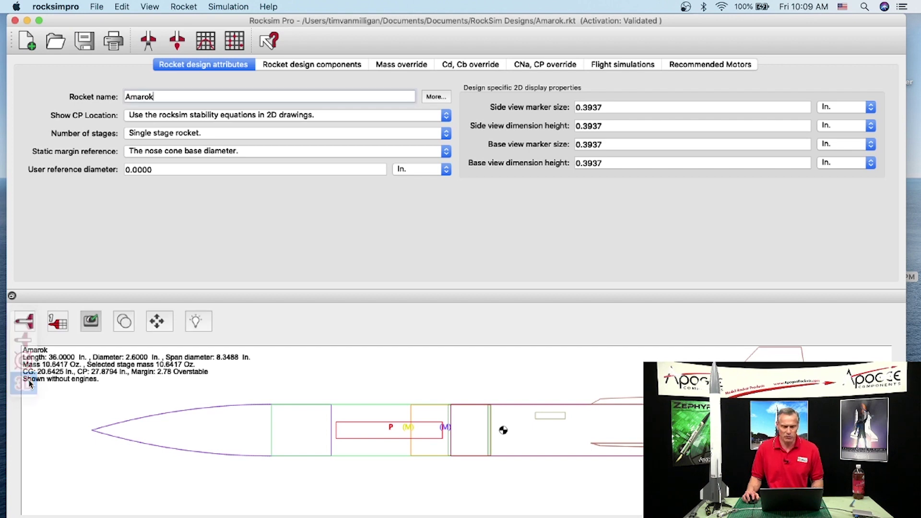
{"action": "scroll", "coordinate": [485, 413], "scroll_direction": "up", "scroll_amount": 5}
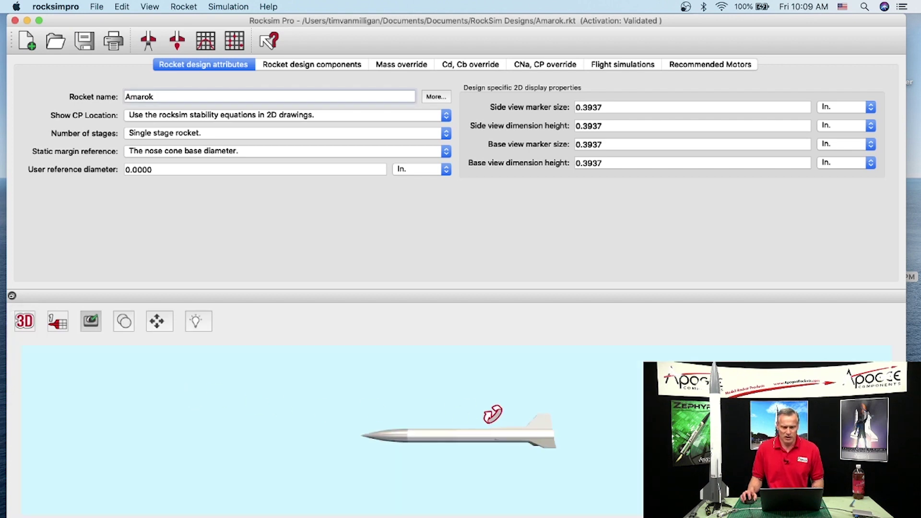
{"action": "left_click_drag", "start_coordinate": [600, 425], "coordinate": [568, 442]}
{"action": "left_click", "coordinate": [25, 322]}
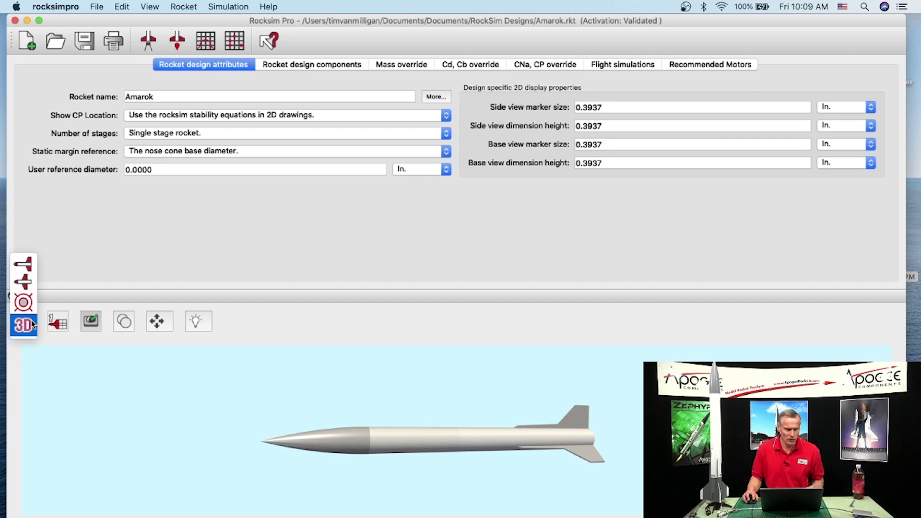
{"action": "left_click", "coordinate": [27, 272]}
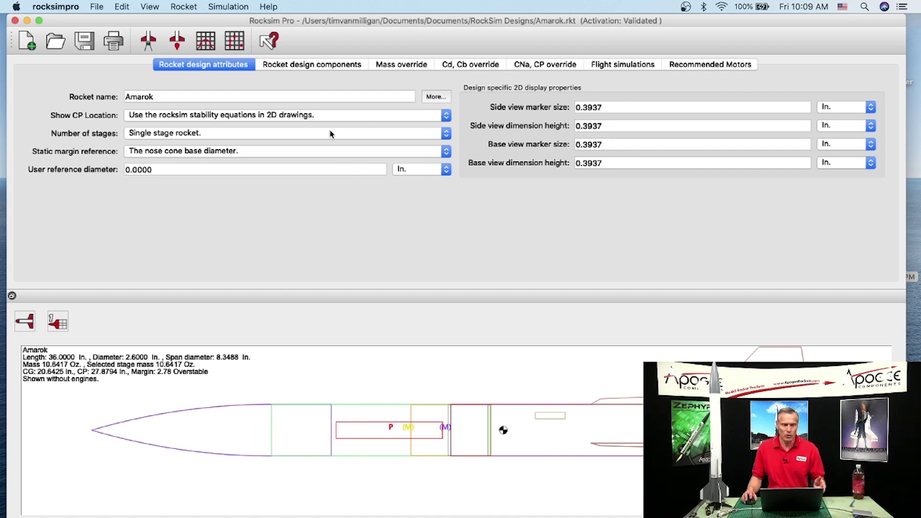
- Delete the 32-inch Parachute from the Forward tube in the rocket's design components
{"action": "left_click", "coordinate": [304, 65]}
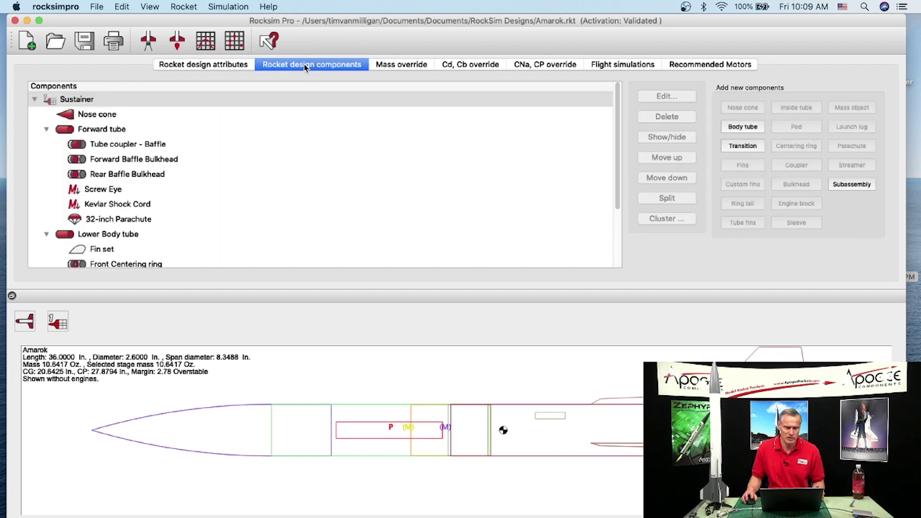
{"action": "scroll", "coordinate": [185, 142], "scroll_direction": "down", "scroll_amount": 3}
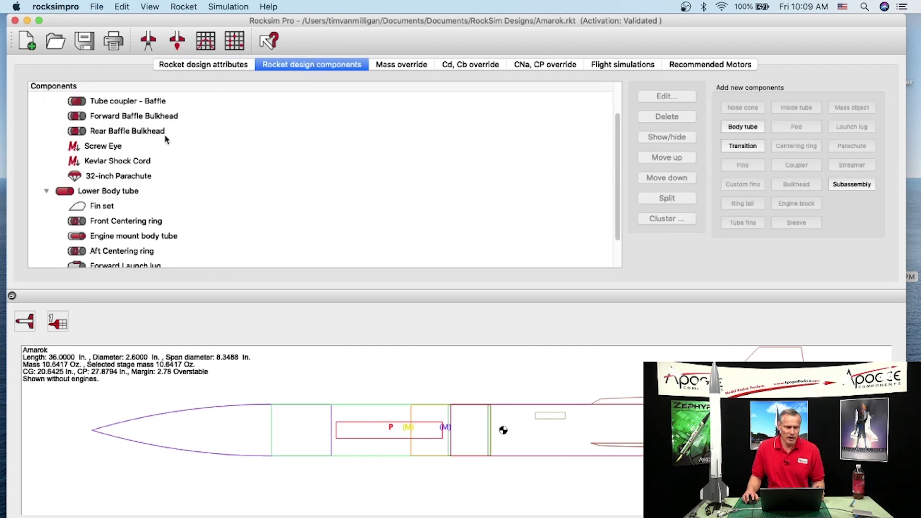
{"action": "left_click", "coordinate": [125, 179]}
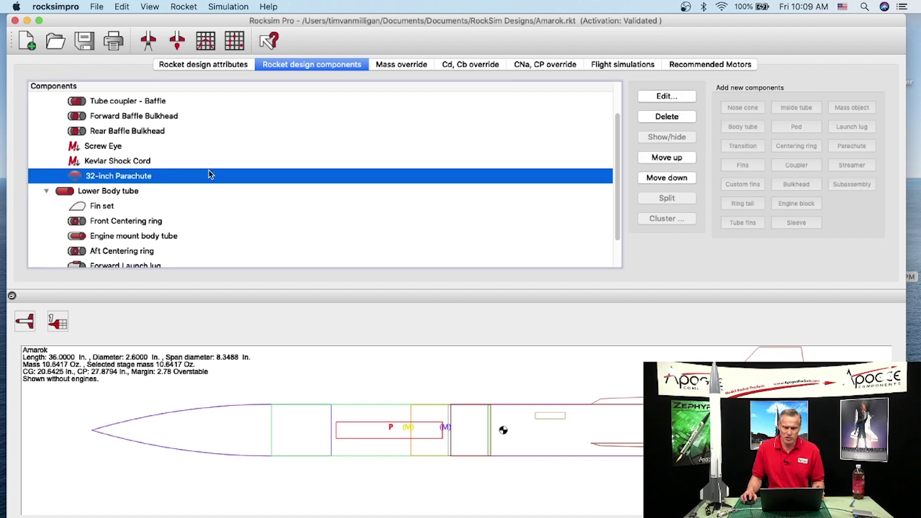
{"action": "left_click", "coordinate": [674, 118]}
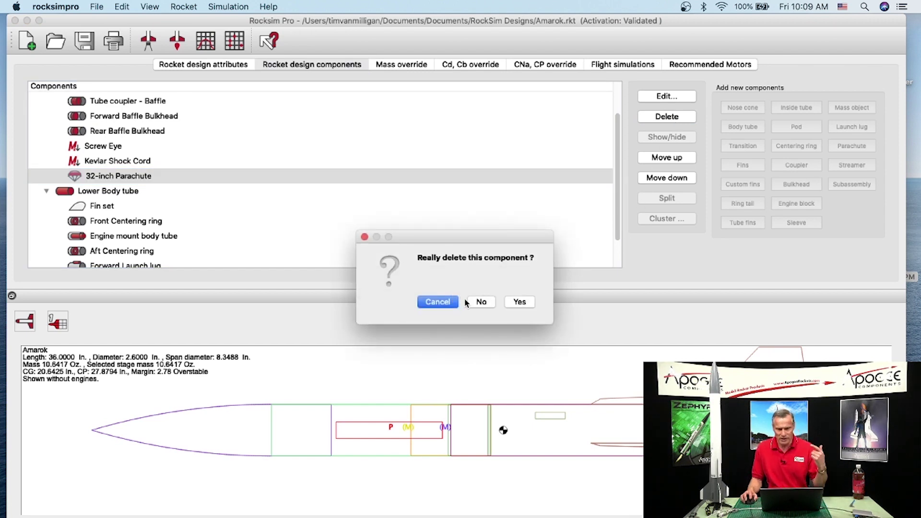
{"action": "left_click", "coordinate": [520, 303]}
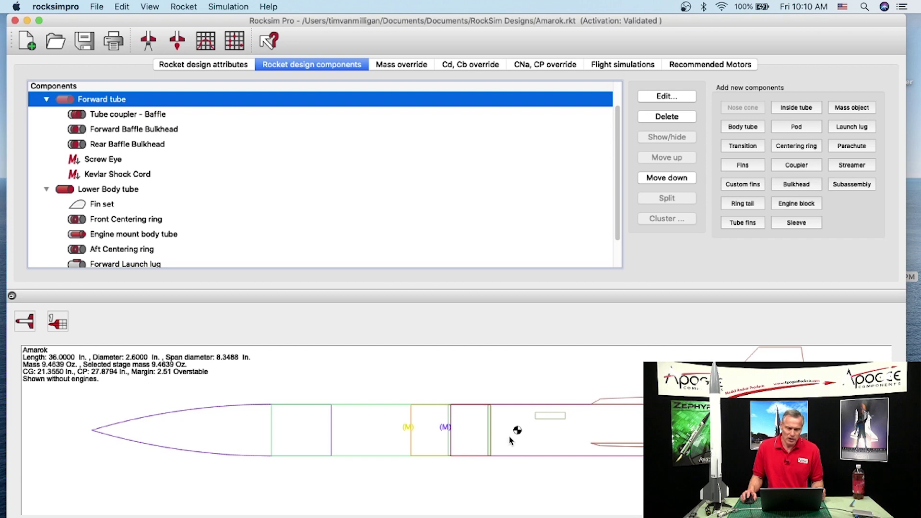
- Add a parachute to the Forward tube, choosing Apogee part 29091, the 15" nylon one, from the database
{"action": "scroll", "coordinate": [153, 183], "scroll_direction": "up", "scroll_amount": 2}
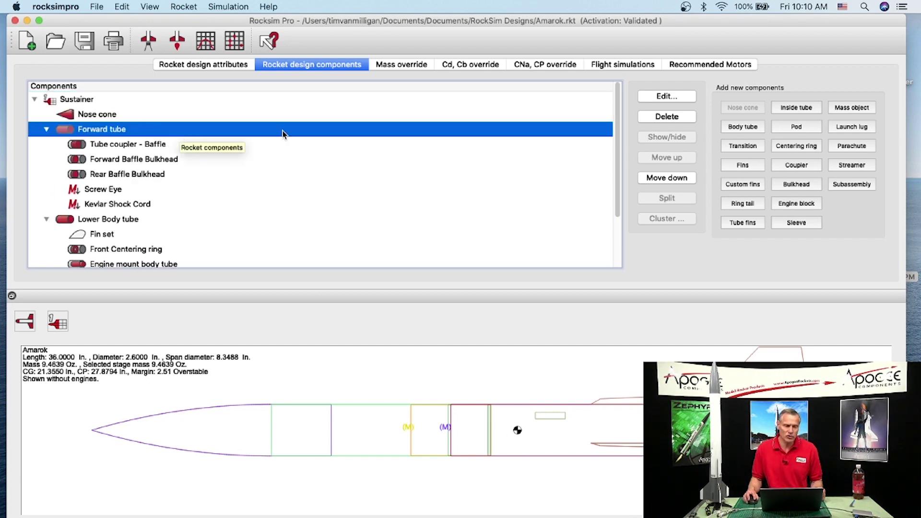
{"action": "left_click", "coordinate": [168, 98]}
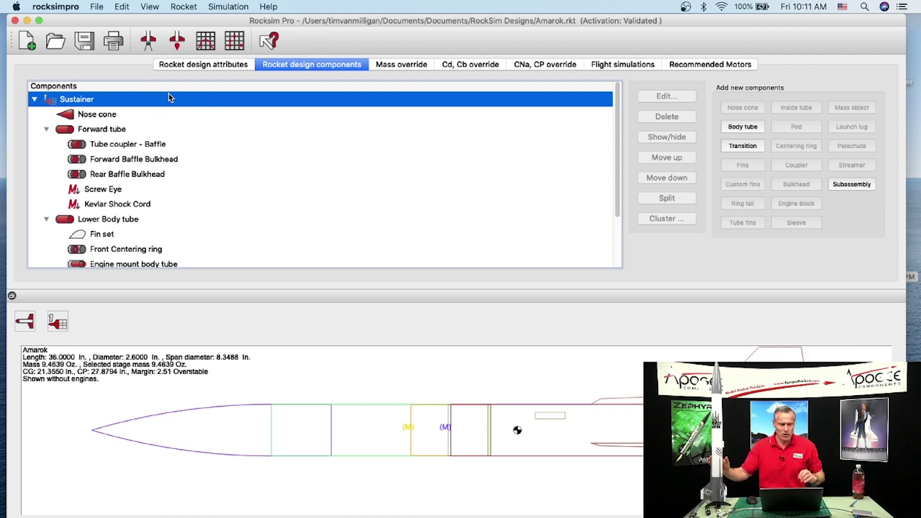
{"action": "left_click", "coordinate": [103, 131]}
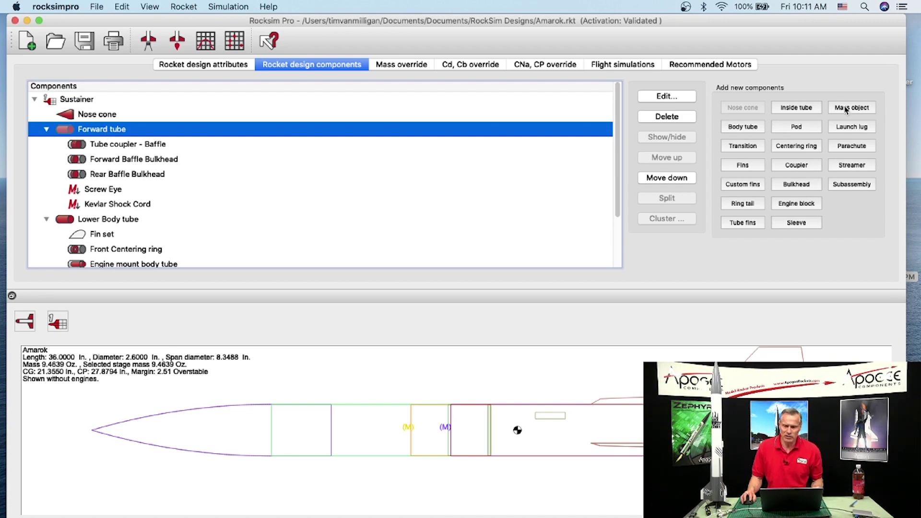
{"action": "left_click", "coordinate": [844, 149]}
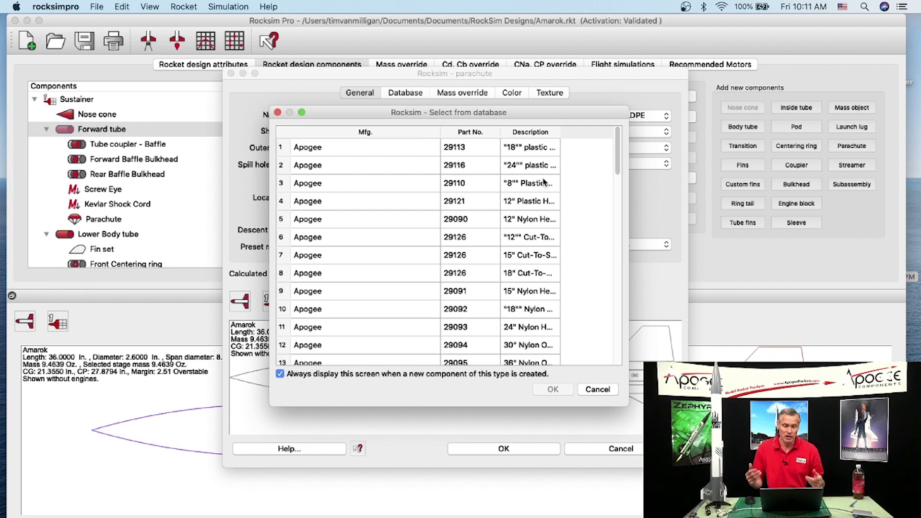
{"action": "left_click", "coordinate": [525, 291]}
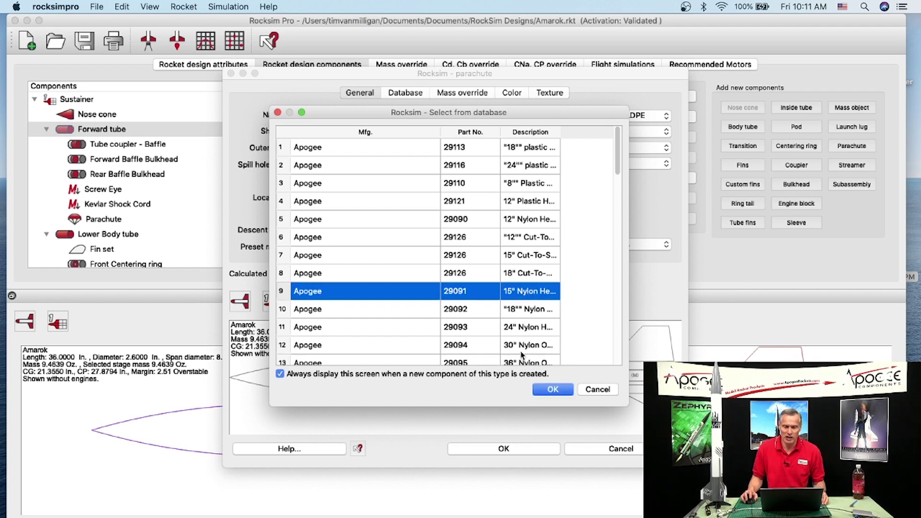
{"action": "left_click", "coordinate": [552, 390]}
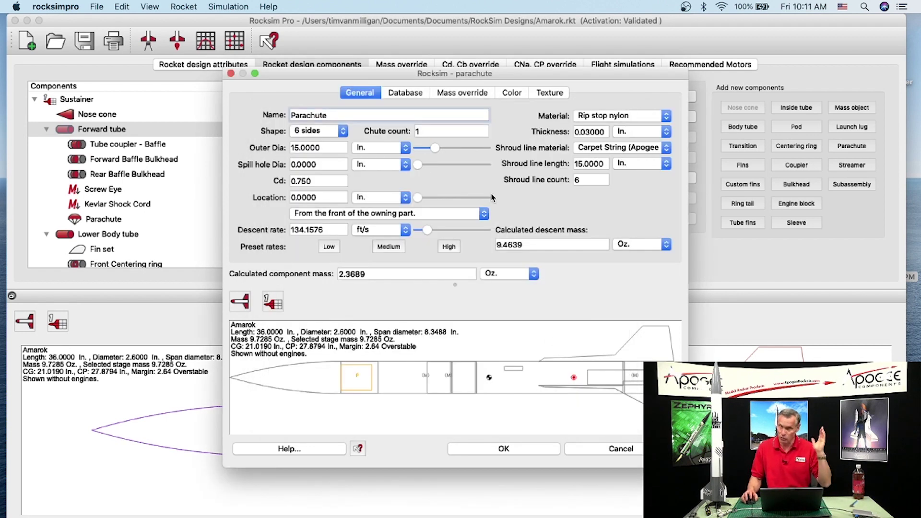
- Move the parachute properties window up and enlarge it for a bigger rocket drawing
{"action": "left_click_drag", "start_coordinate": [251, 68], "coordinate": [250, 19]}
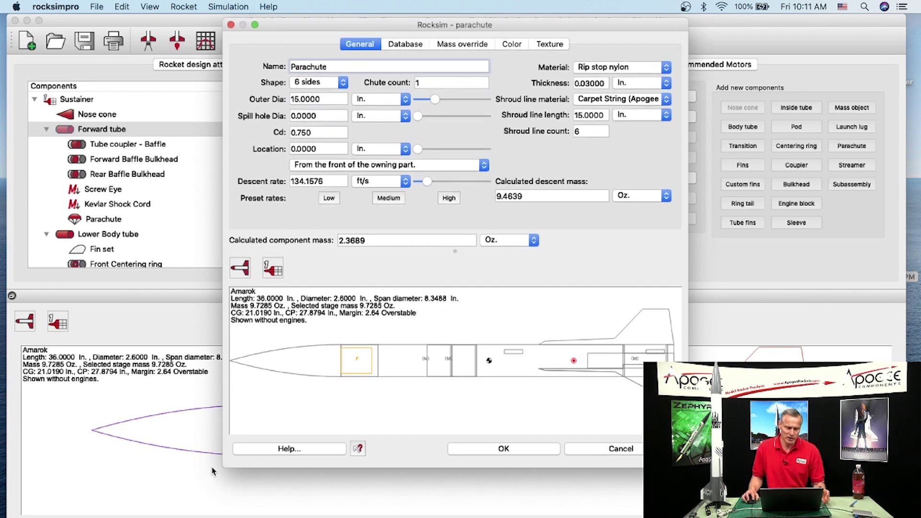
{"action": "left_click_drag", "start_coordinate": [226, 465], "coordinate": [84, 515]}
{"action": "left_click_drag", "start_coordinate": [590, 28], "coordinate": [556, 19]}
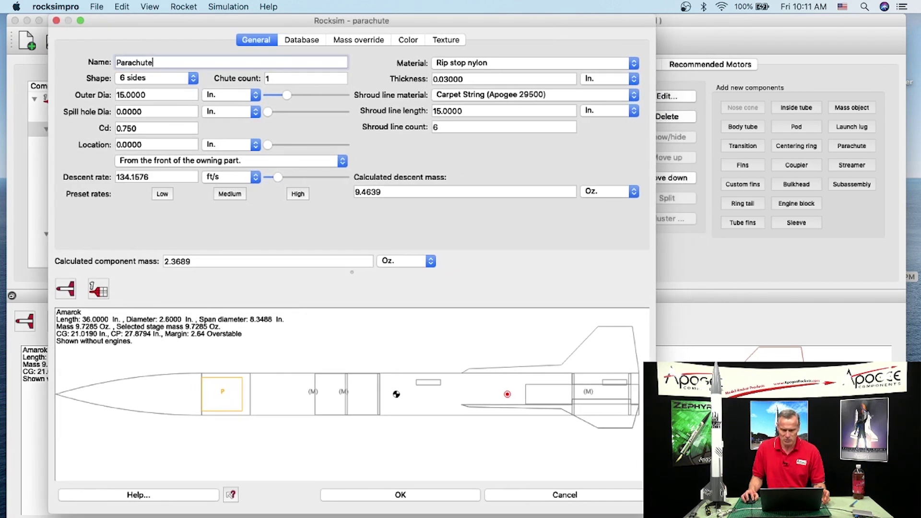
{"action": "mouse_move", "coordinate": [656, 192]}
{"action": "left_mouse_down"}
{"action": "mouse_move", "coordinate": [681, 192]}
{"action": "mouse_move", "coordinate": [668, 192]}
{"action": "left_mouse_up"}
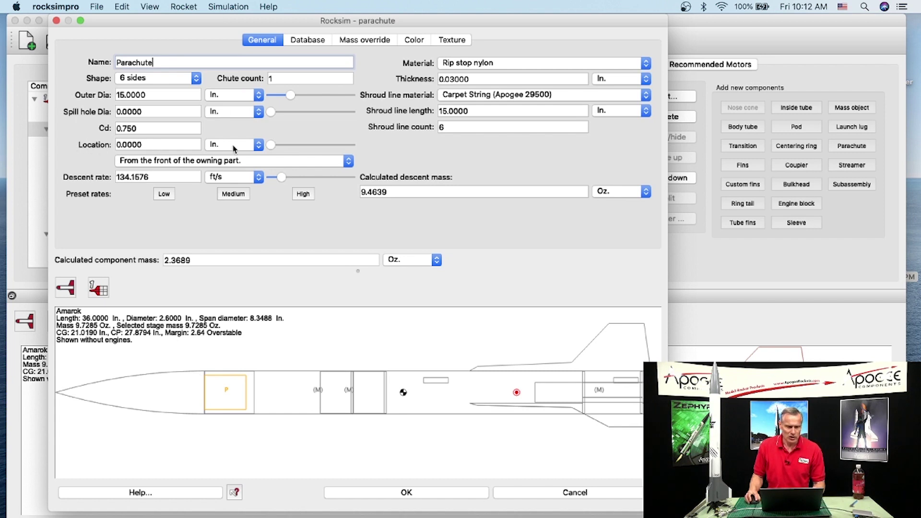
- Set the parachute's location to 4 in. from the front of the owning part, apply the High preset descent rate and accept
{"action": "left_click", "coordinate": [275, 147]}
{"action": "left_click_drag", "start_coordinate": [276, 147], "coordinate": [308, 151]}
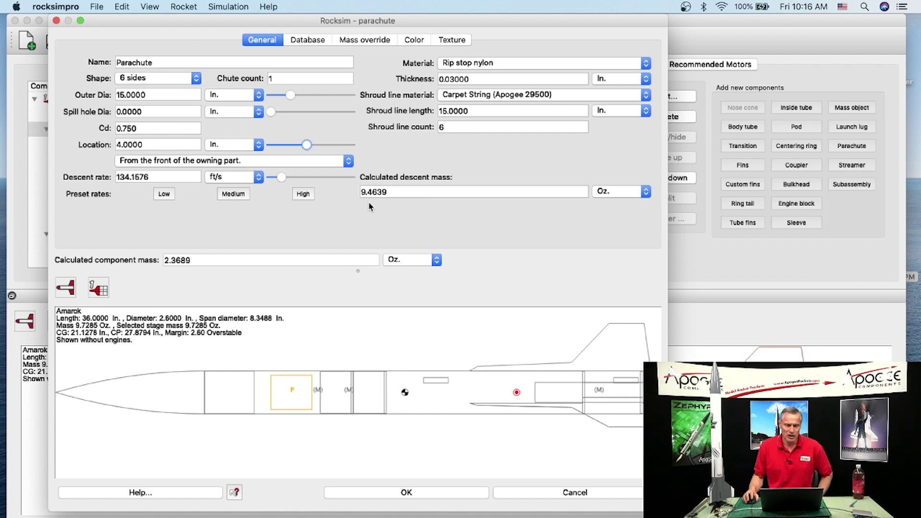
{"action": "left_click", "coordinate": [303, 195]}
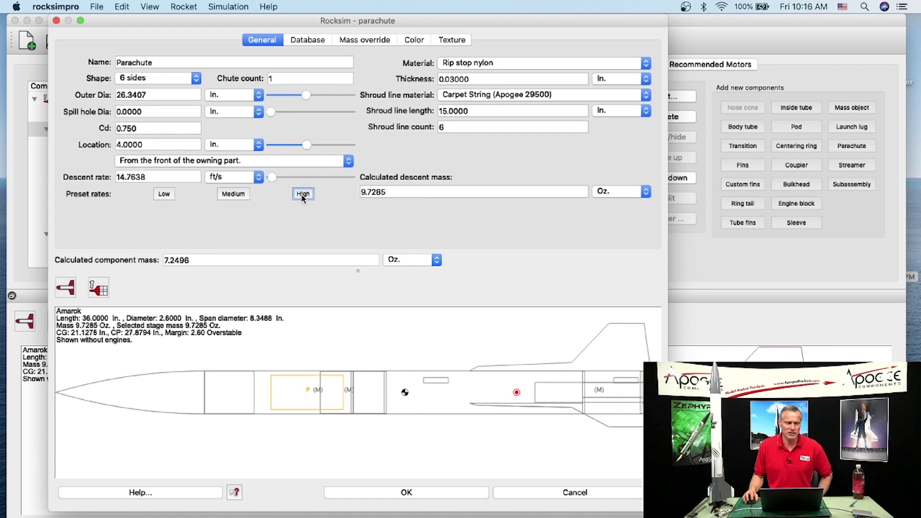
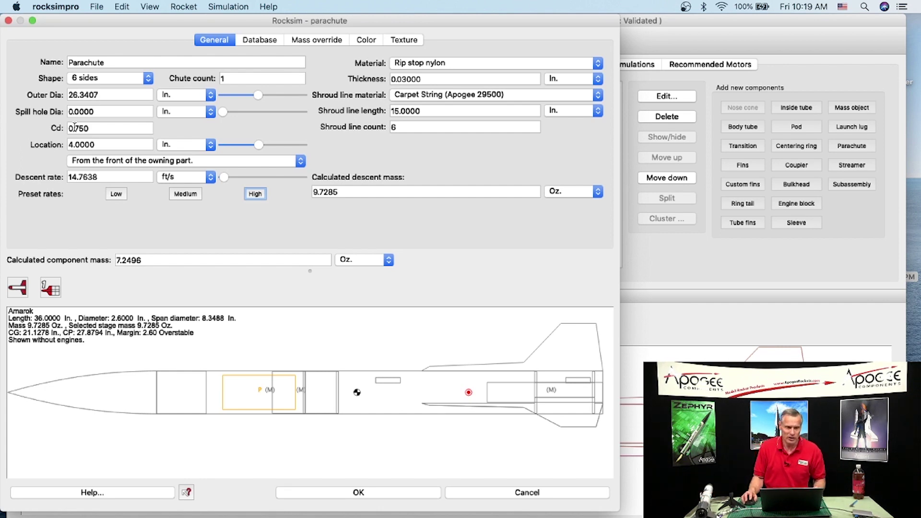
{"action": "left_click", "coordinate": [398, 493]}
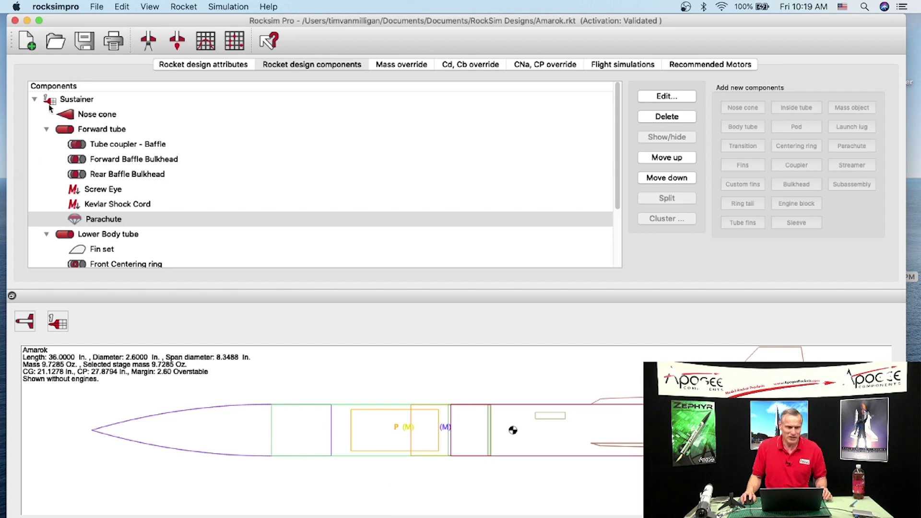
- Prepare a simulation for the Amarok and load the Aerotech F20W engine with a 7-second ejection delay
{"action": "left_click", "coordinate": [149, 42]}
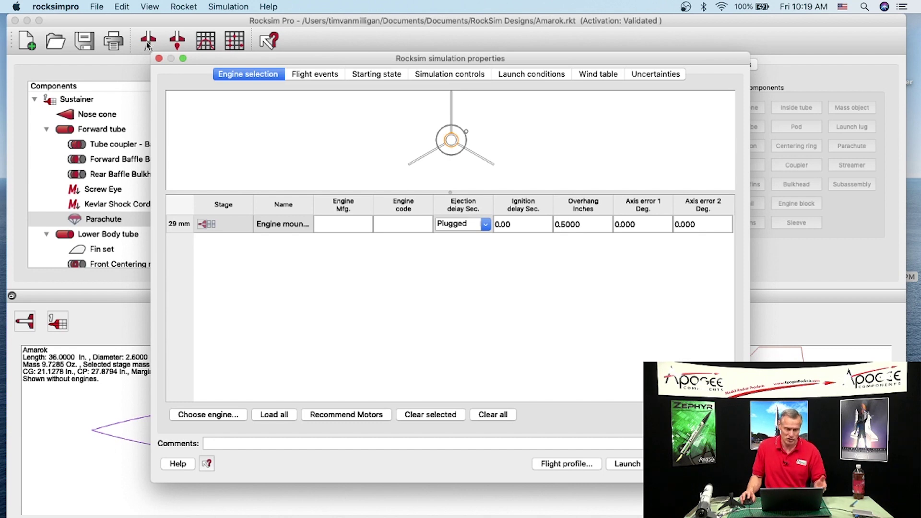
{"action": "left_click", "coordinate": [217, 416]}
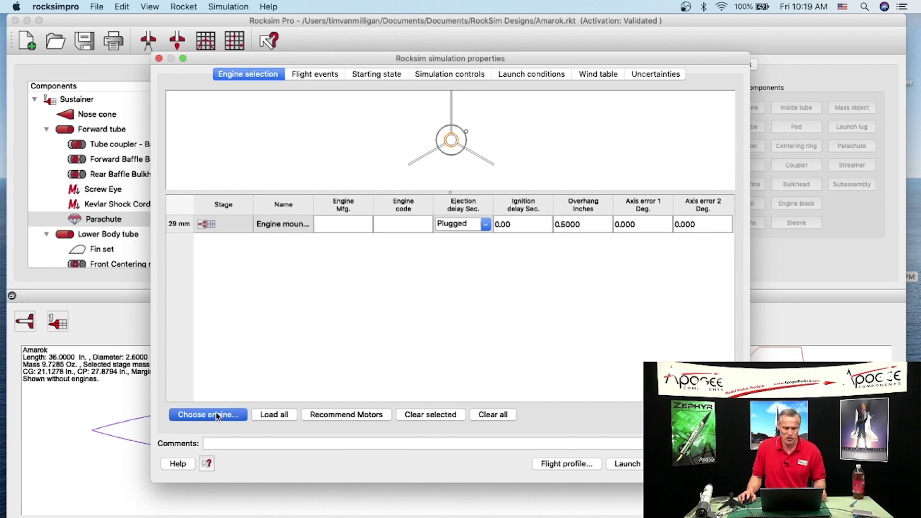
{"action": "left_click_drag", "start_coordinate": [248, 23], "coordinate": [449, 64]}
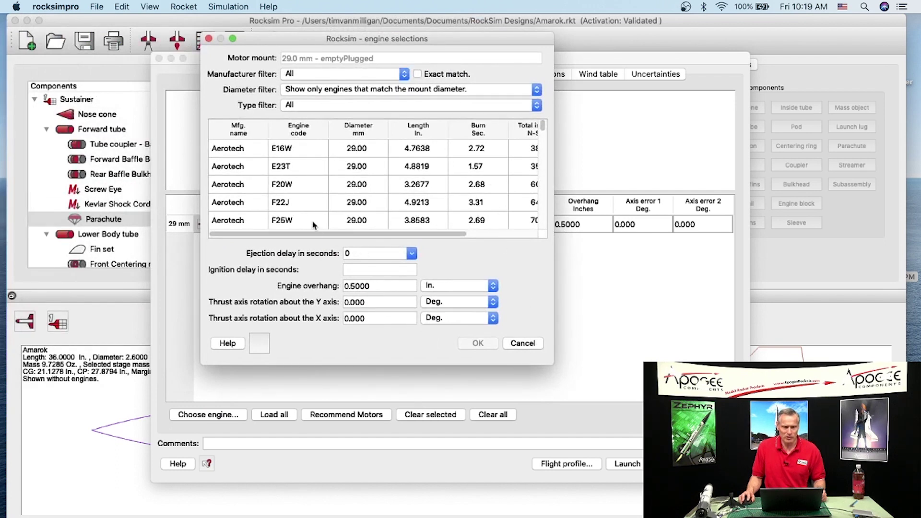
{"action": "left_click", "coordinate": [283, 187]}
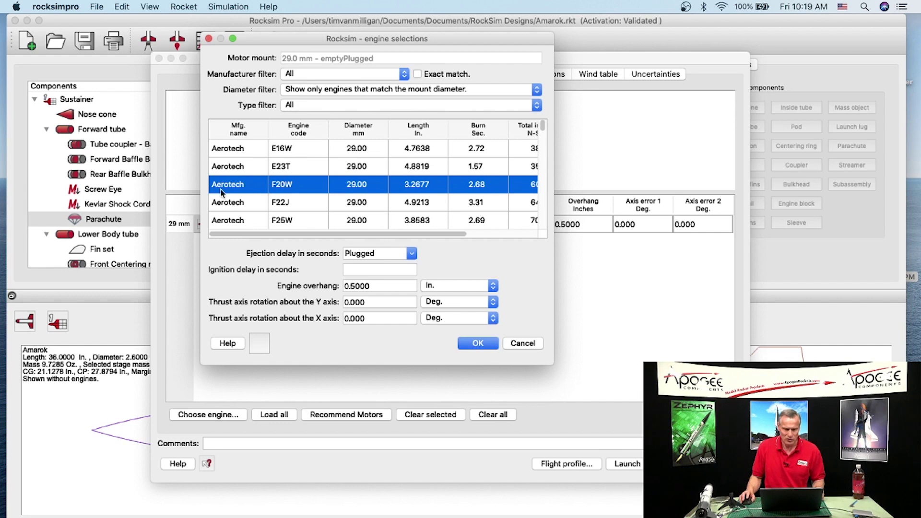
{"action": "left_click", "coordinate": [412, 253]}
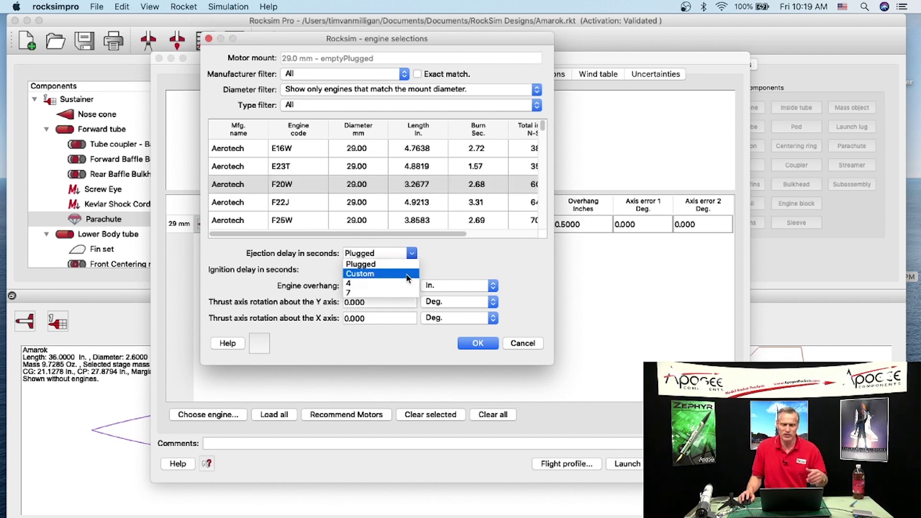
{"action": "left_click", "coordinate": [408, 292]}
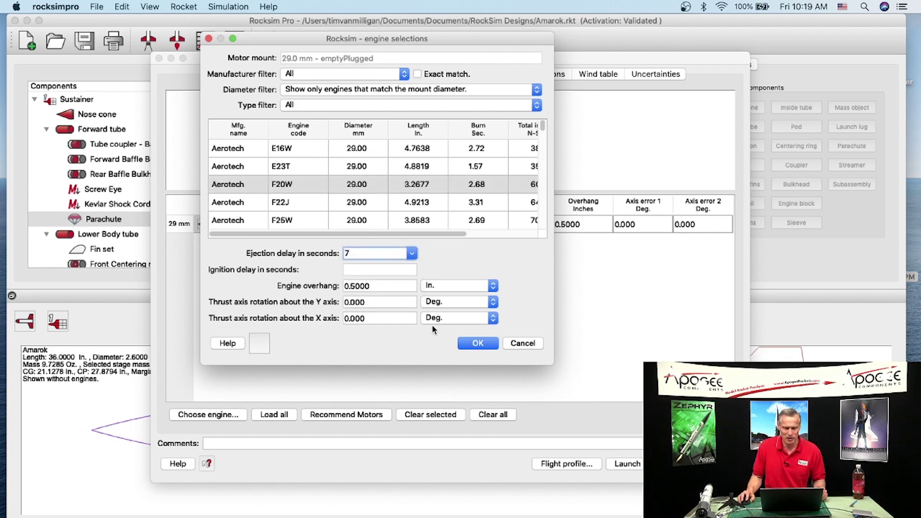
{"action": "left_click", "coordinate": [477, 344]}
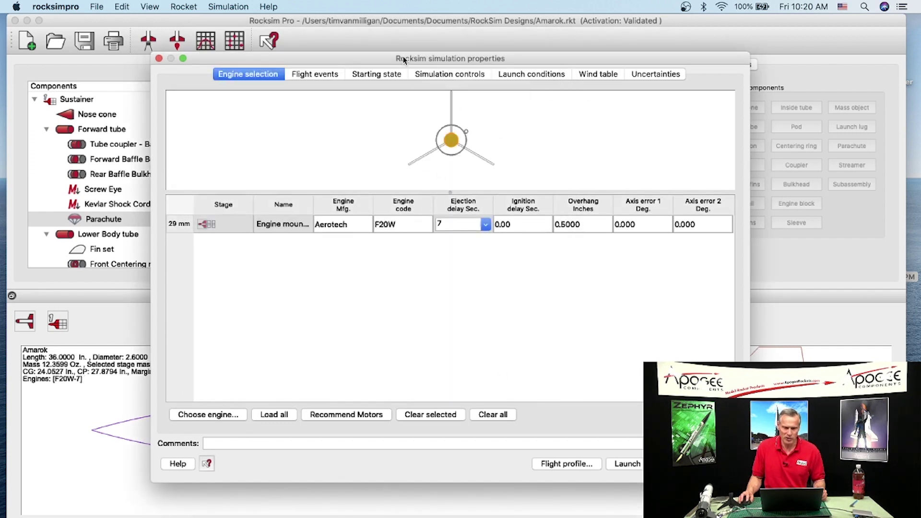
- Enlarge the rocket's end-view drawing in the simulation properties window, then close the window
{"action": "left_click_drag", "start_coordinate": [404, 60], "coordinate": [403, 29]}
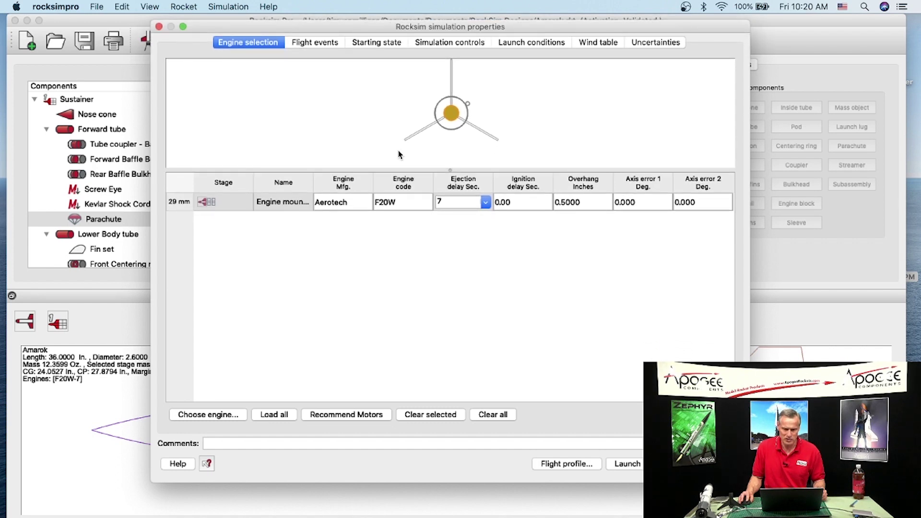
{"action": "left_click_drag", "start_coordinate": [450, 171], "coordinate": [440, 269]}
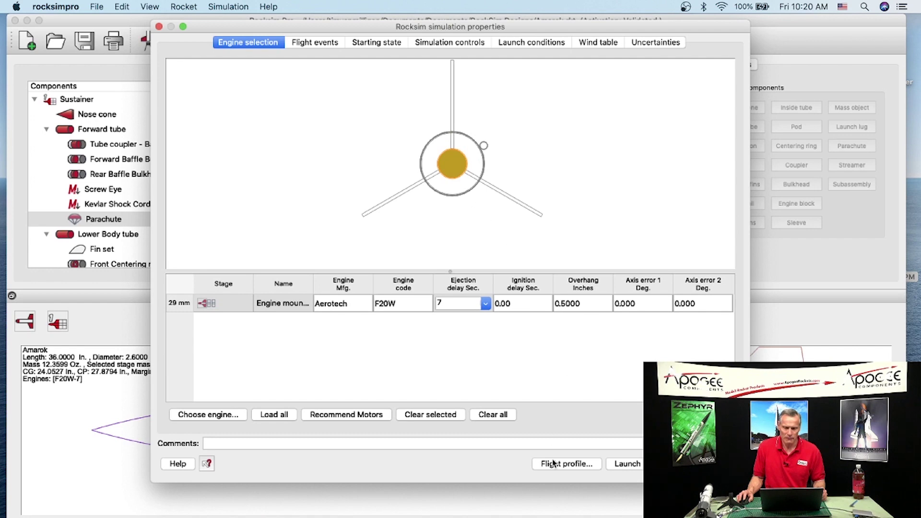
{"action": "left_click", "coordinate": [627, 463]}
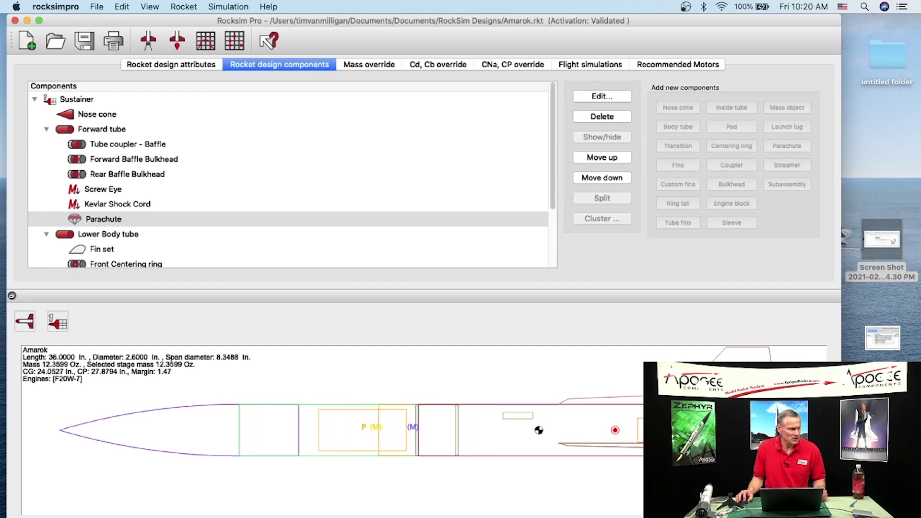
- Shift the main design window to inspect the loaded engine in the rocket's tail, then move it back and widen it
{"action": "left_click_drag", "start_coordinate": [612, 24], "coordinate": [500, 35]}
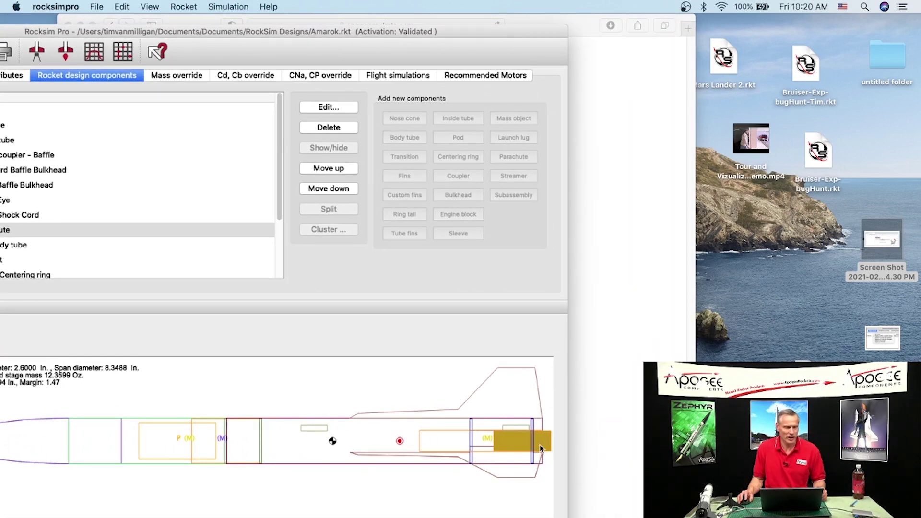
{"action": "left_click_drag", "start_coordinate": [423, 32], "coordinate": [535, 22]}
{"action": "left_click_drag", "start_coordinate": [696, 168], "coordinate": [888, 168]}
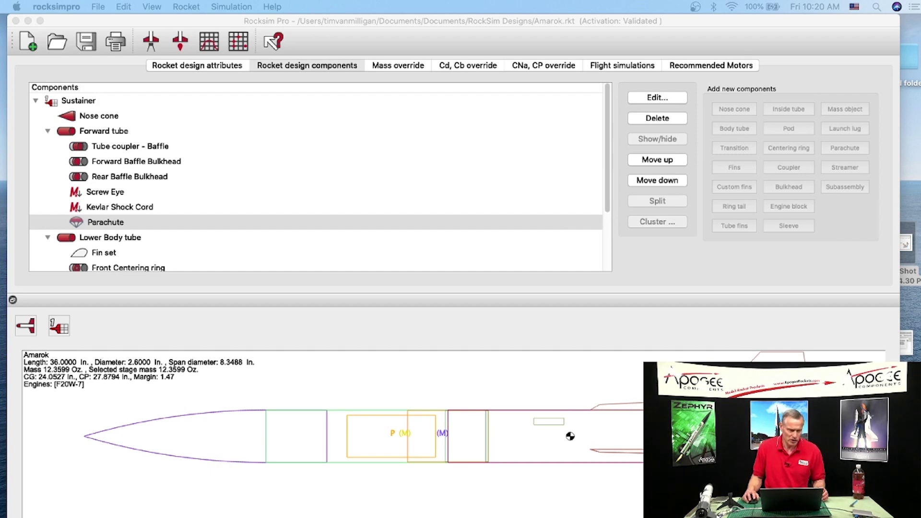
- Open the Forward tube's parachute properties and examine its outer diameter, descent rate and calculated descent mass
{"action": "double_click", "coordinate": [84, 220]}
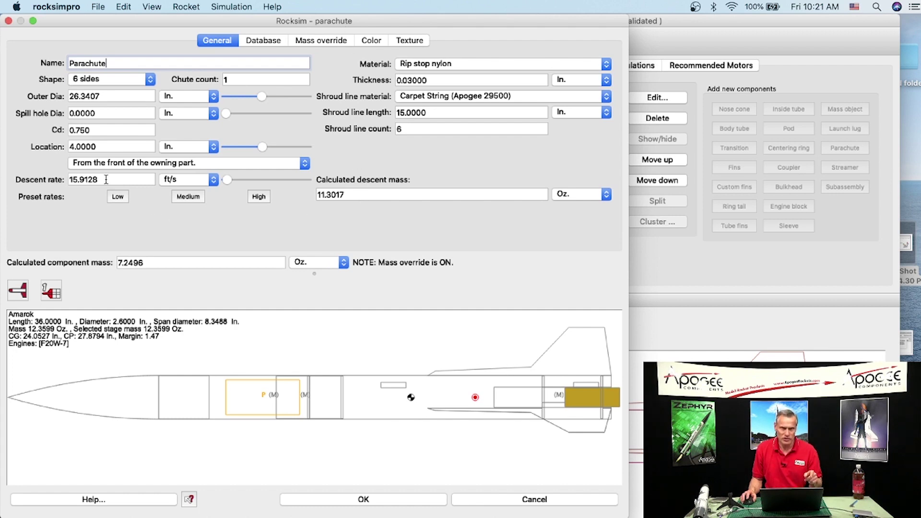
{"action": "left_click_drag", "start_coordinate": [165, 32], "coordinate": [287, 33]}
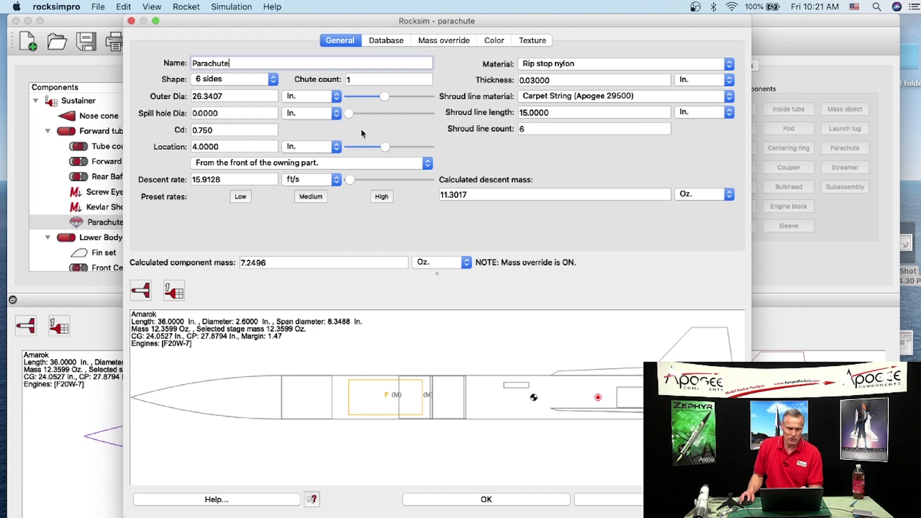
{"action": "left_click_drag", "start_coordinate": [257, 24], "coordinate": [398, 37]}
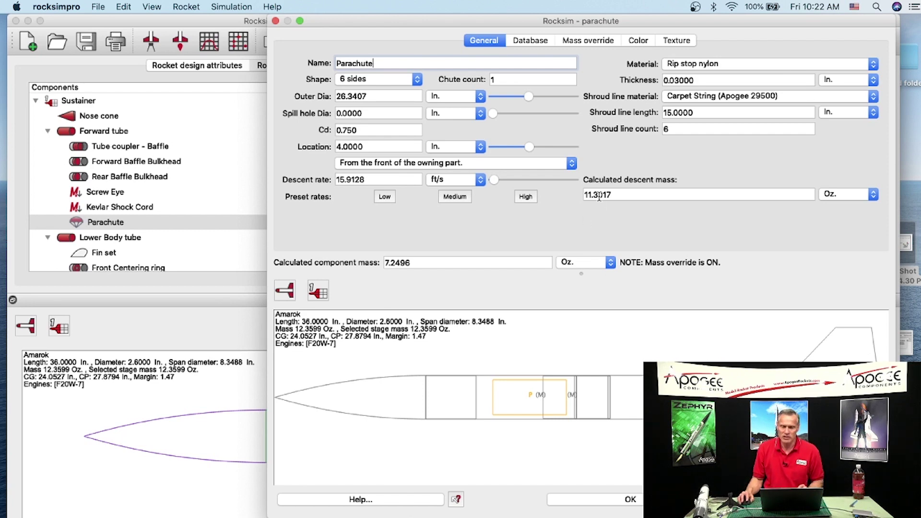
{"action": "left_click_drag", "start_coordinate": [592, 23], "coordinate": [409, 42]}
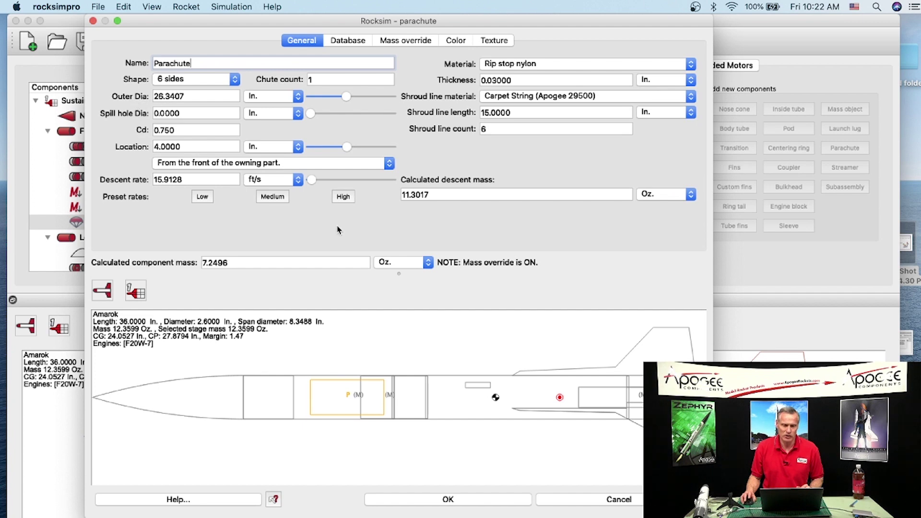
- Try the High, Medium and Low preset descent rates in turn to compare the parachute's outer diameter
{"action": "left_click", "coordinate": [350, 198]}
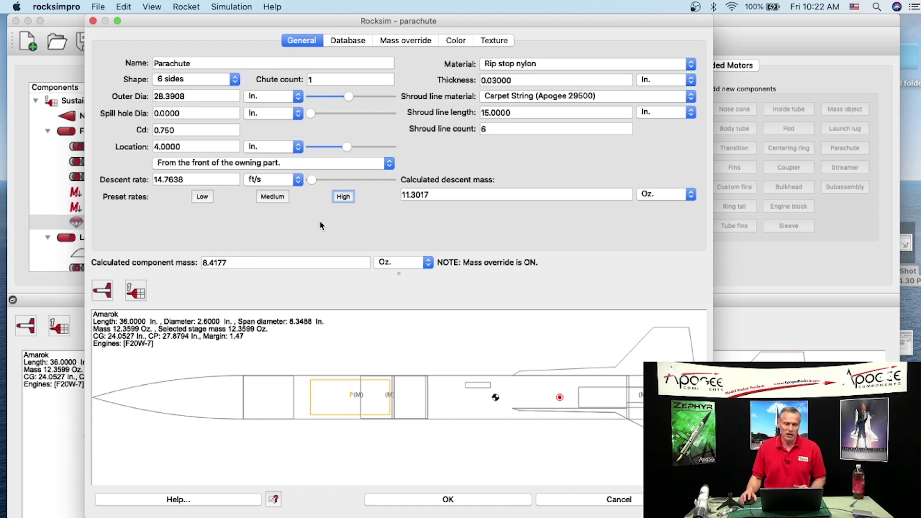
{"action": "left_click", "coordinate": [272, 197]}
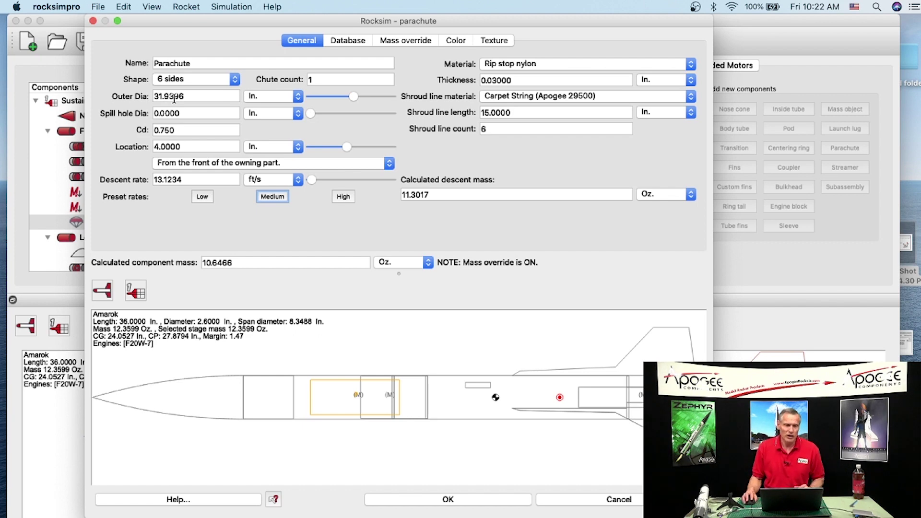
{"action": "left_click", "coordinate": [202, 196]}
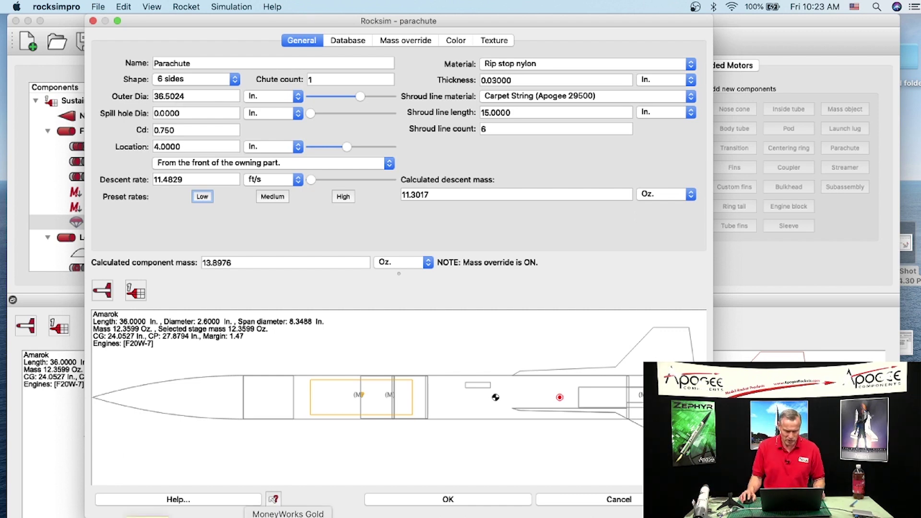
- Switch to Safari and look up the recovery system specification on the Apogee product page for the Amarok
{"action": "left_click", "coordinate": [158, 517]}
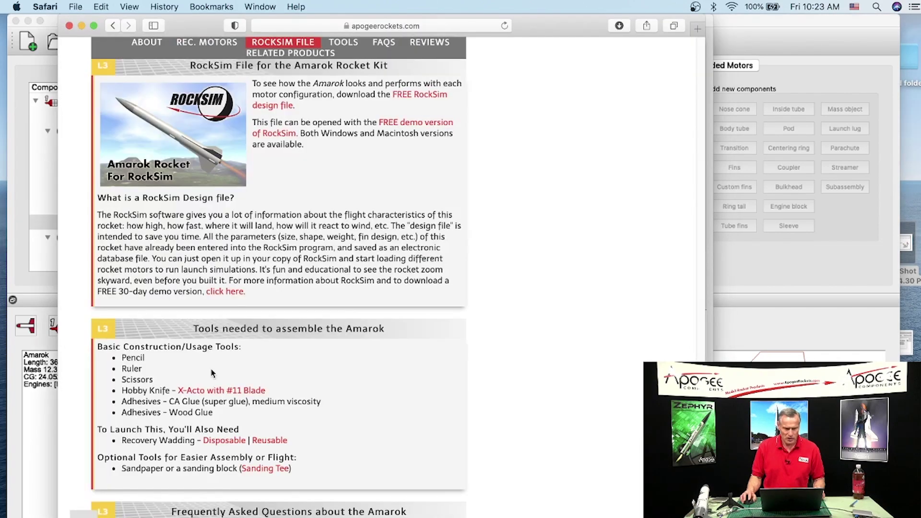
{"action": "scroll", "coordinate": [312, 269], "scroll_direction": "up", "scroll_amount": 15}
{"action": "scroll", "coordinate": [334, 259], "scroll_direction": "down", "scroll_amount": 15}
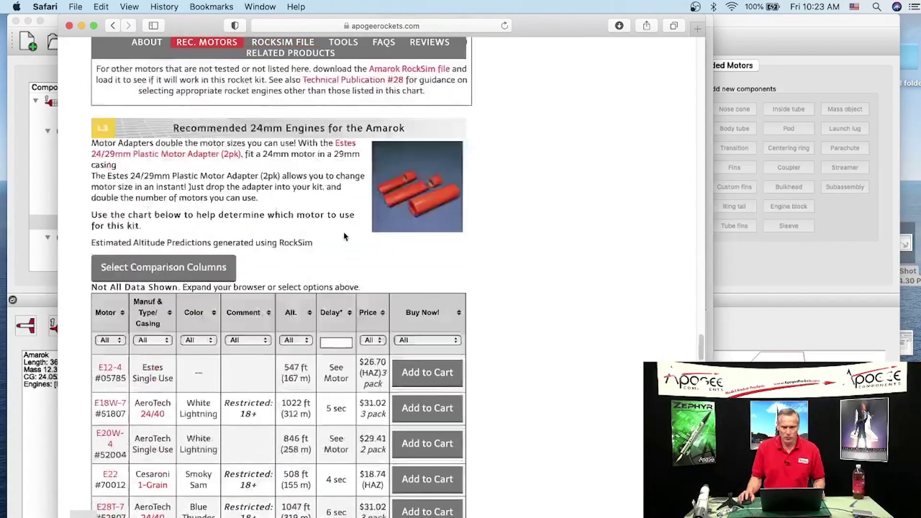
{"action": "left_click_drag", "start_coordinate": [702, 331], "coordinate": [704, 57]}
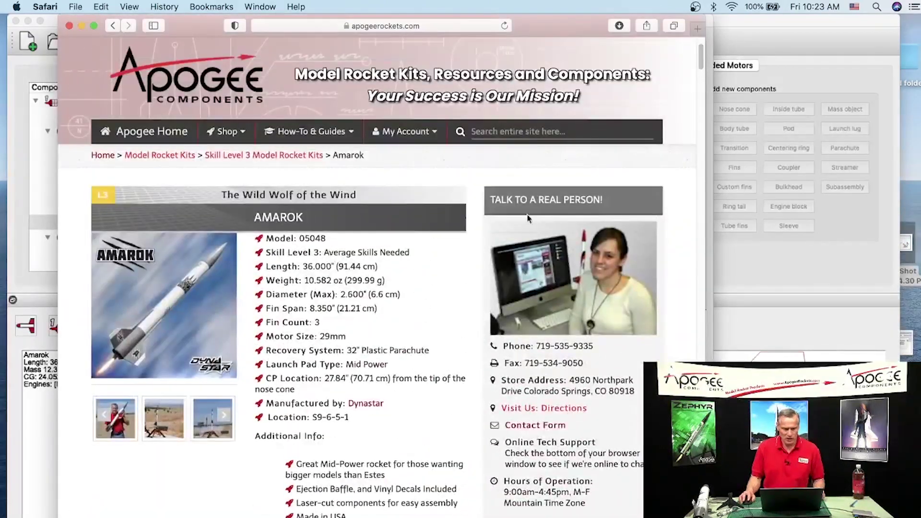
{"action": "left_click_drag", "start_coordinate": [265, 351], "coordinate": [439, 350]}
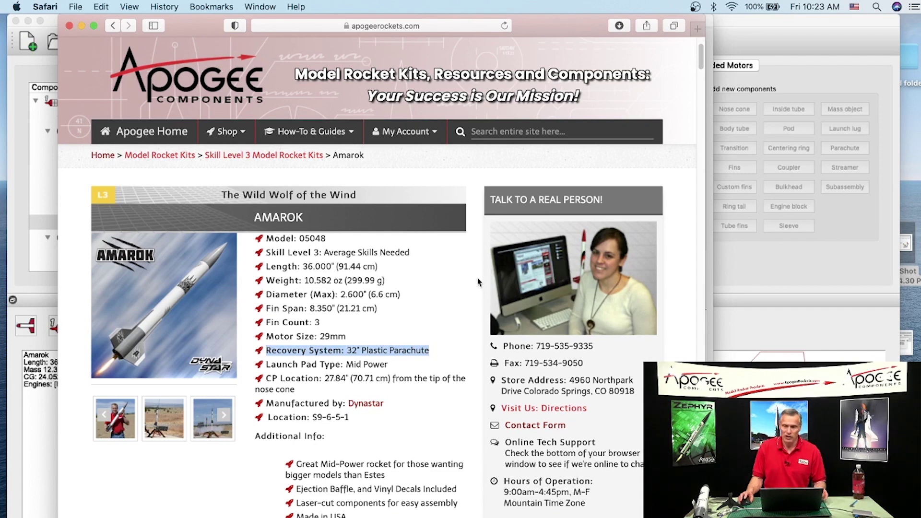
- Return to Rocksim Pro, apply the Medium preset descent rate to the parachute and accept its properties
{"action": "left_click", "coordinate": [709, 24]}
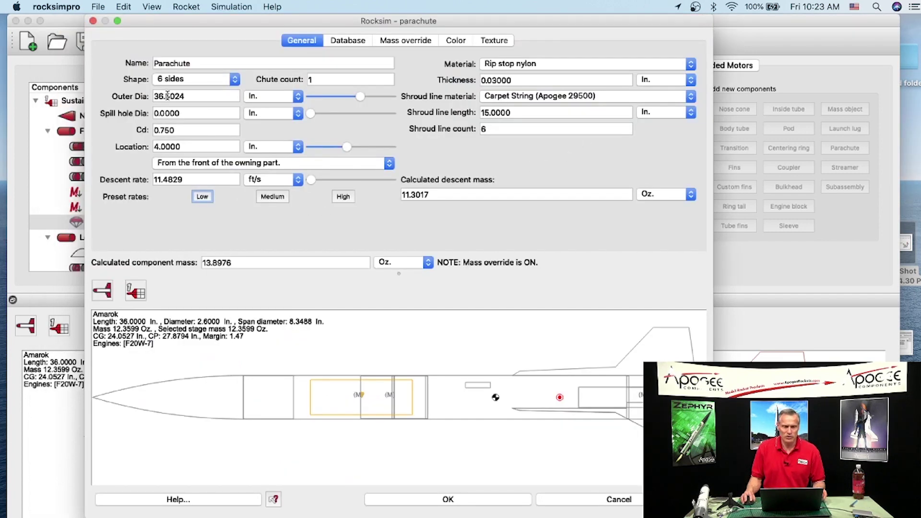
{"action": "left_click", "coordinate": [267, 197]}
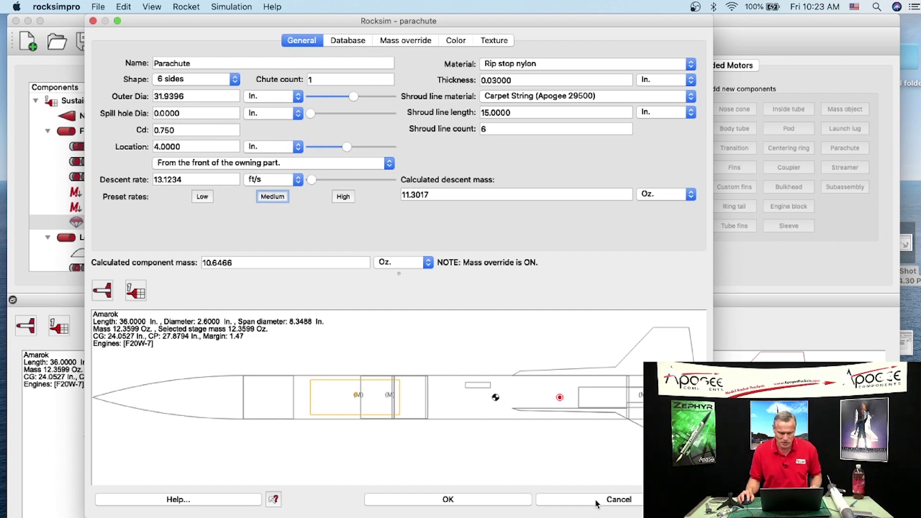
{"action": "left_click", "coordinate": [468, 500]}
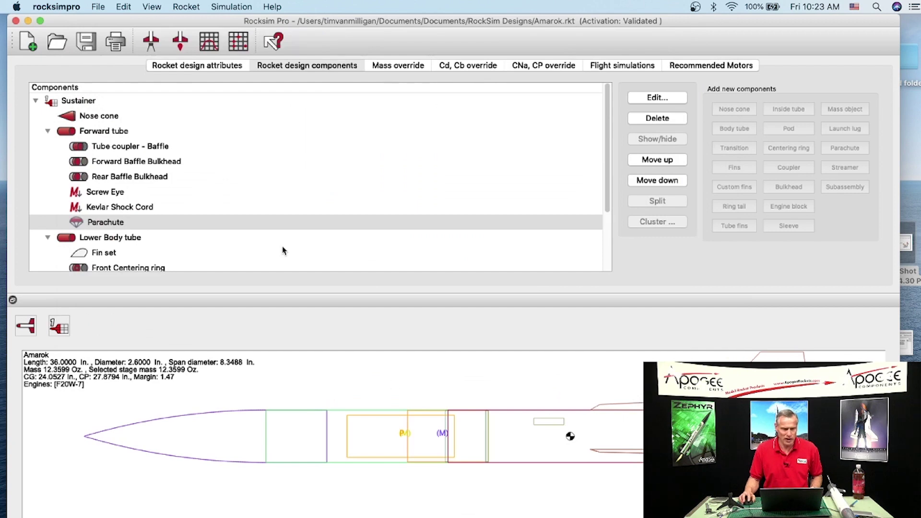
- Reopen the simulation properties, check the flight events and set the launch guide length to 60 in
{"action": "left_click", "coordinate": [150, 41]}
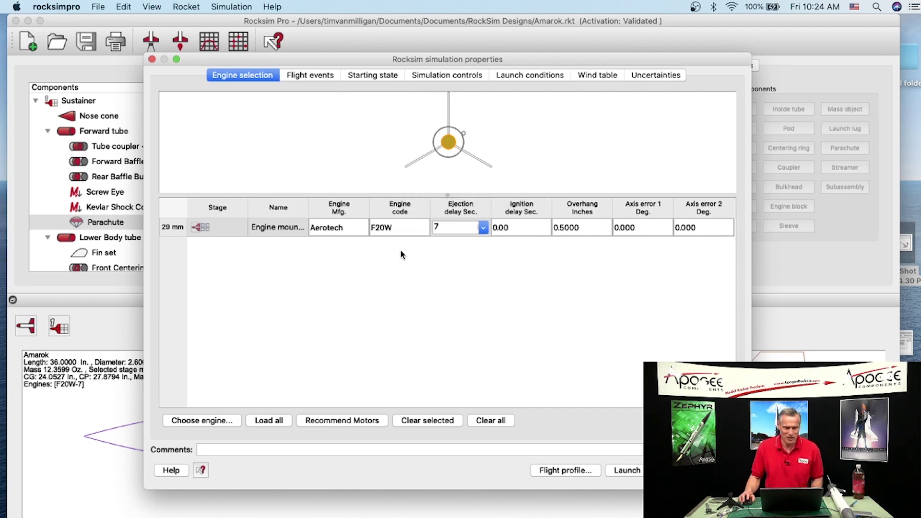
{"action": "left_click", "coordinate": [312, 77]}
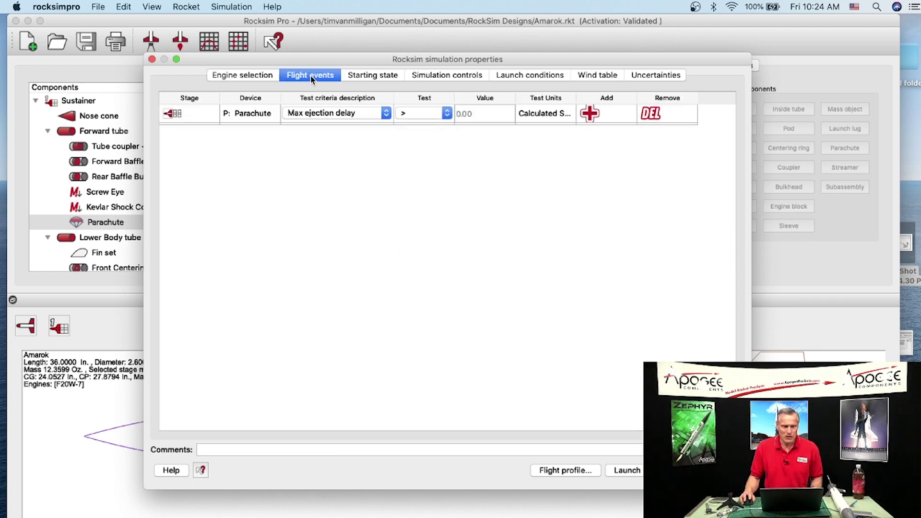
{"action": "left_click", "coordinate": [359, 76]}
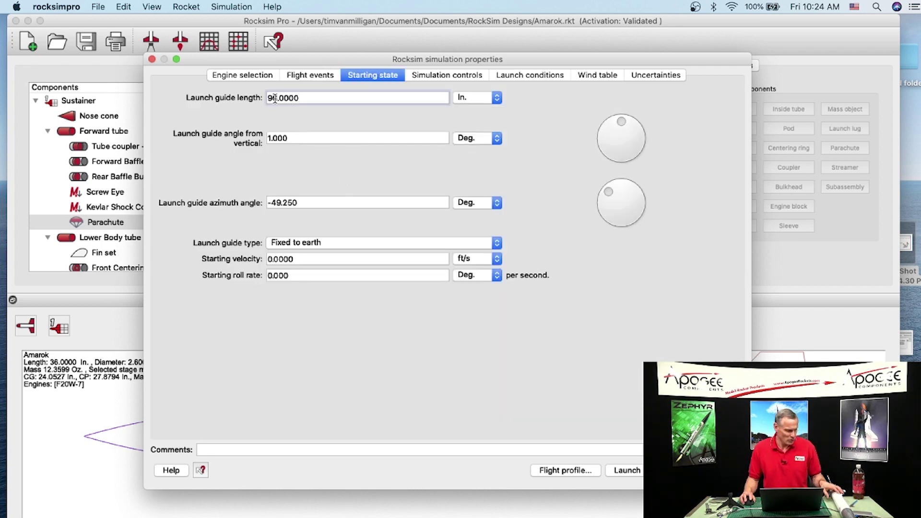
{"action": "left_click_drag", "start_coordinate": [277, 98], "coordinate": [263, 99]}
{"action": "type", "text": "60"}
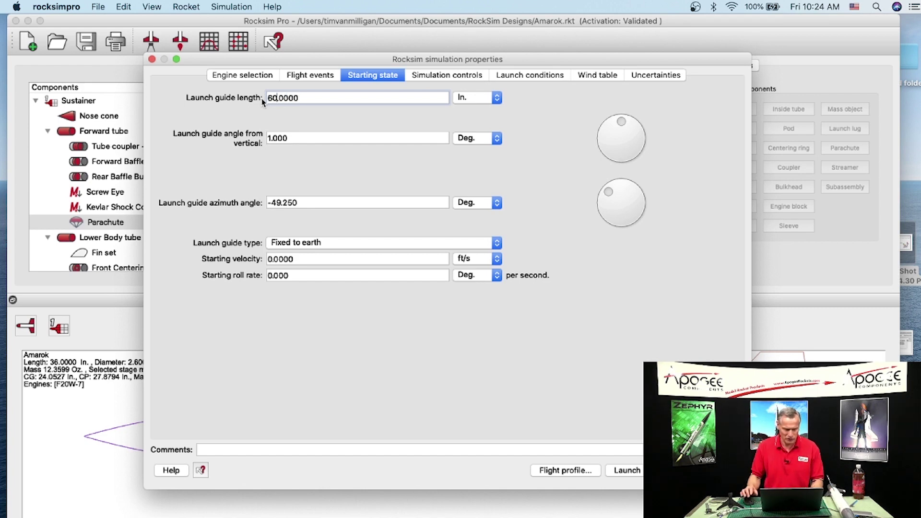
{"action": "key", "text": "Tab"}
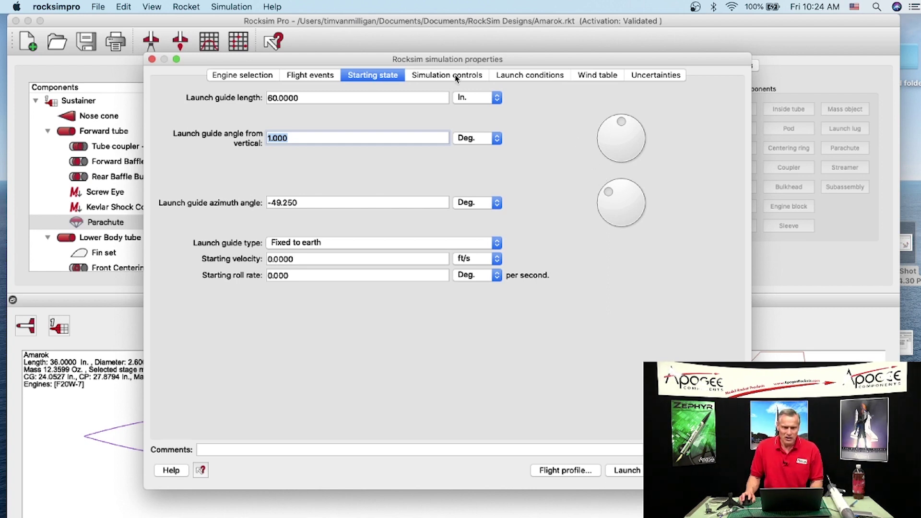
- Check the launch conditions, then run the simulation as a flight profile and enlarge its 3D flight window
{"action": "left_click", "coordinate": [528, 75]}
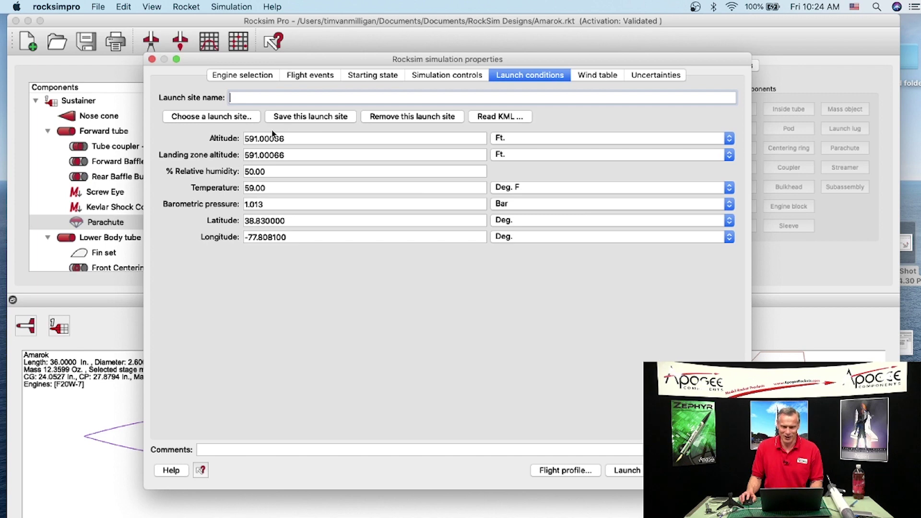
{"action": "left_click", "coordinate": [570, 471]}
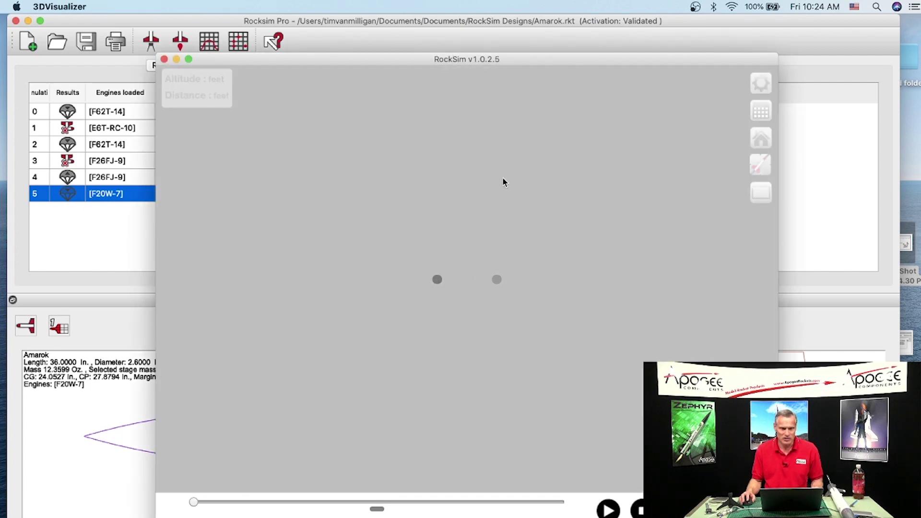
{"action": "left_click_drag", "start_coordinate": [305, 59], "coordinate": [241, 20]}
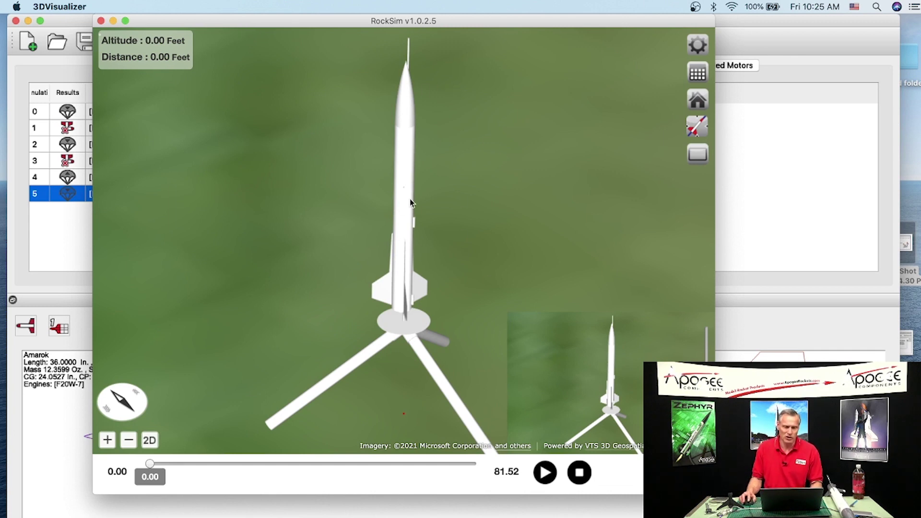
{"action": "left_click_drag", "start_coordinate": [715, 494], "coordinate": [814, 516]}
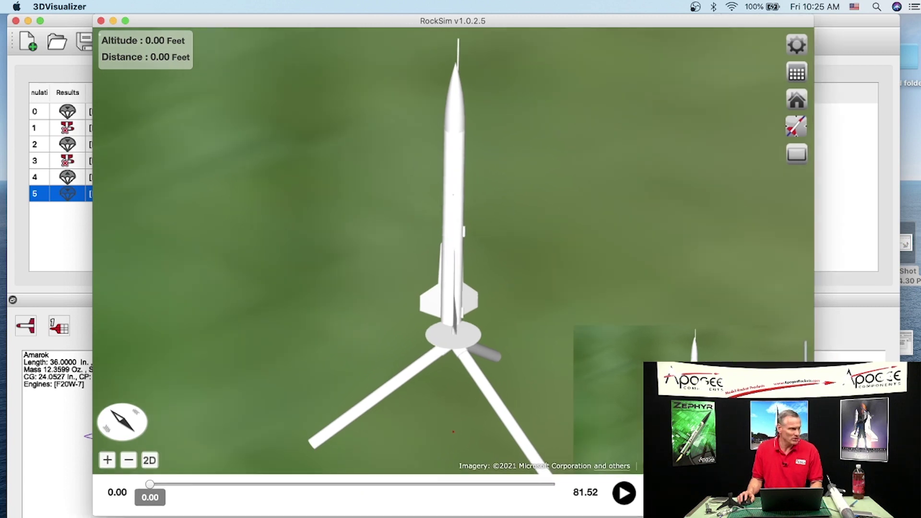
- Move the 3D flight window aside and examine the launch pad and the surrounding terrain from a wide, tilted view
{"action": "left_click_drag", "start_coordinate": [566, 27], "coordinate": [485, 27]}
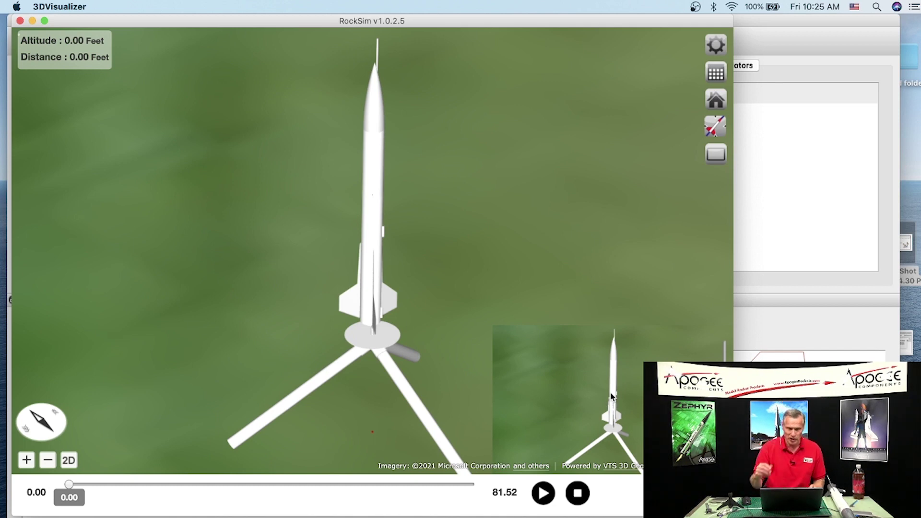
{"action": "left_click", "coordinate": [713, 160]}
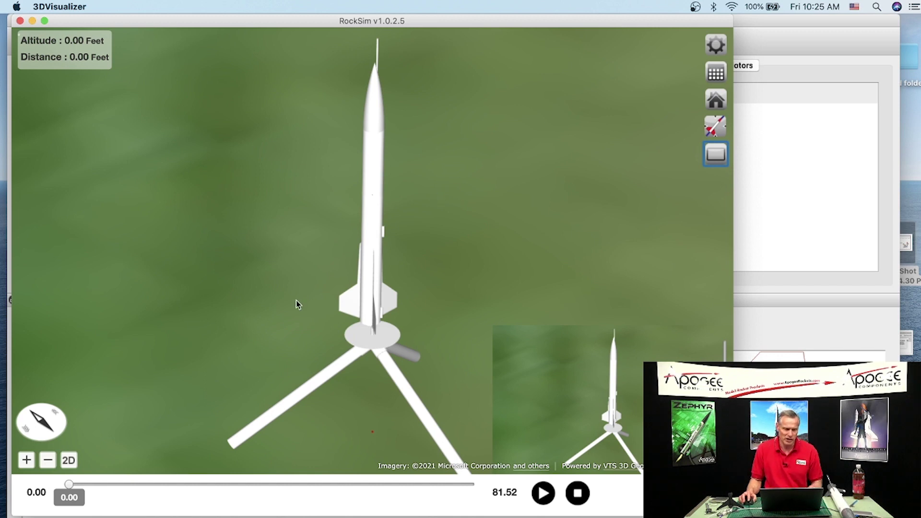
{"action": "scroll", "coordinate": [418, 332], "scroll_direction": "down", "scroll_amount": 3}
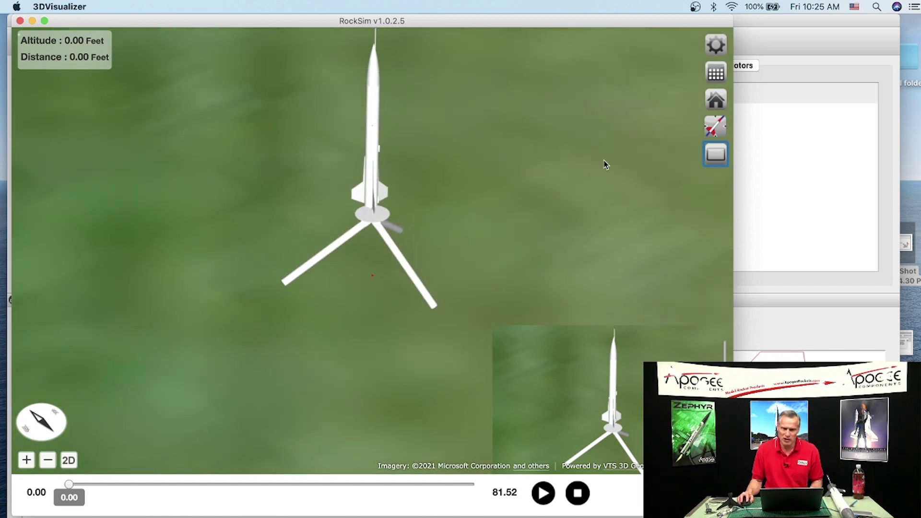
{"action": "scroll", "coordinate": [494, 177], "scroll_direction": "down", "scroll_amount": 5}
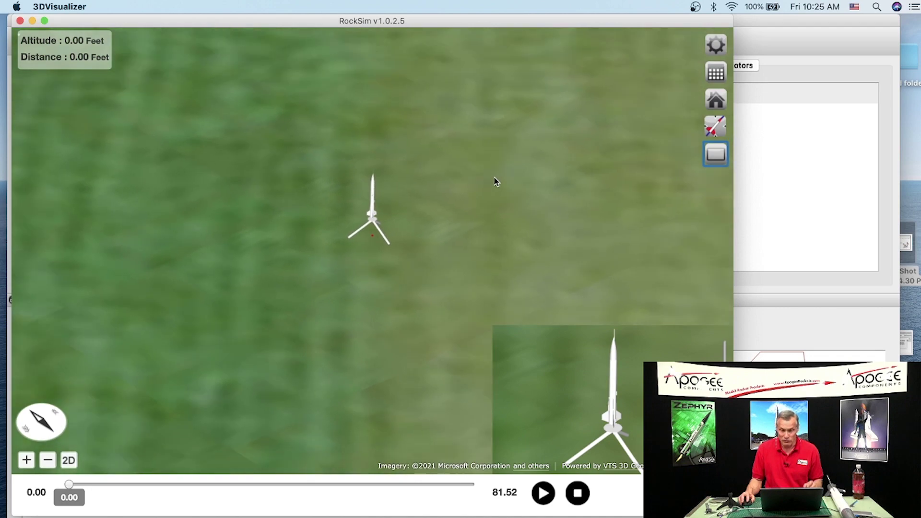
{"action": "scroll", "coordinate": [496, 181], "scroll_direction": "down", "scroll_amount": 8}
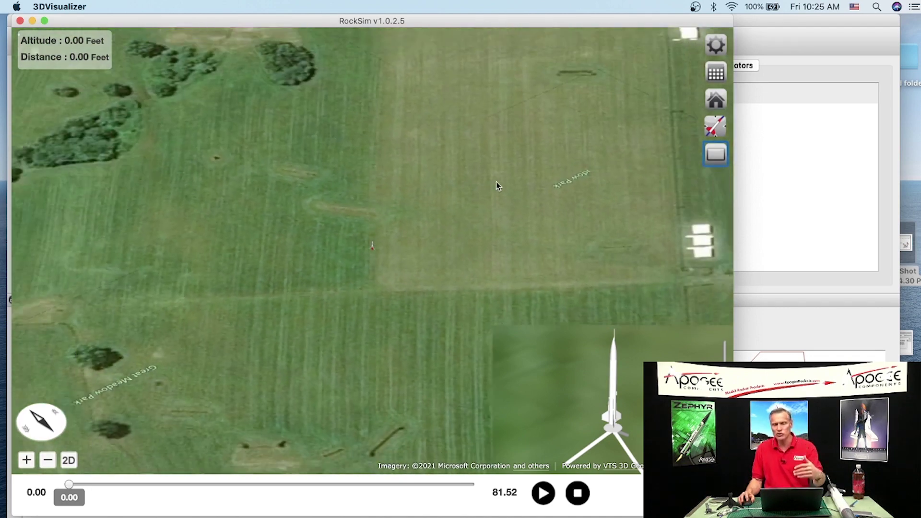
{"action": "scroll", "coordinate": [496, 184], "scroll_direction": "down", "scroll_amount": 5}
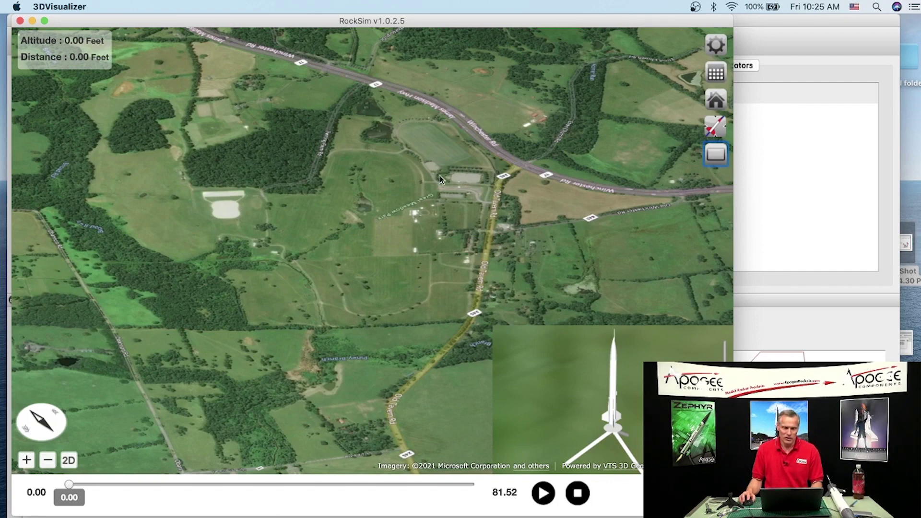
{"action": "left_click_drag", "start_coordinate": [390, 228], "coordinate": [419, 218]}
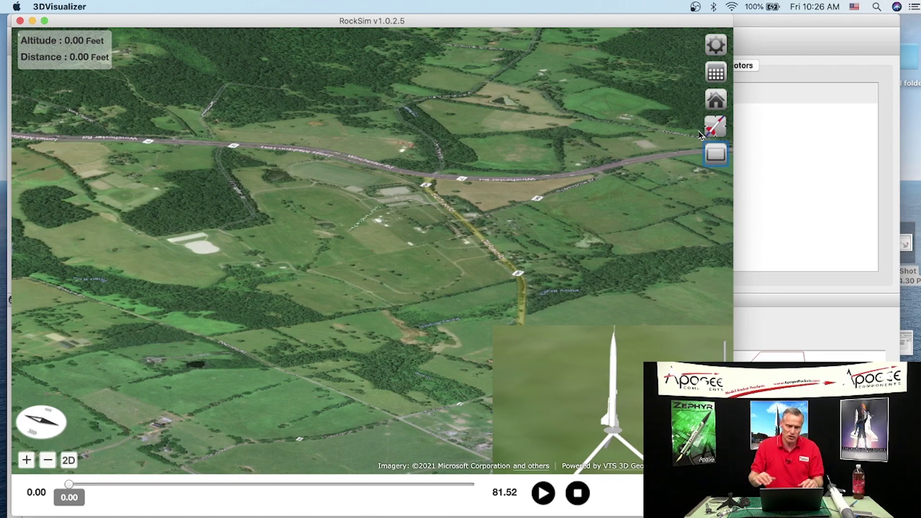
{"action": "scroll", "coordinate": [441, 255], "scroll_direction": "up", "scroll_amount": 3}
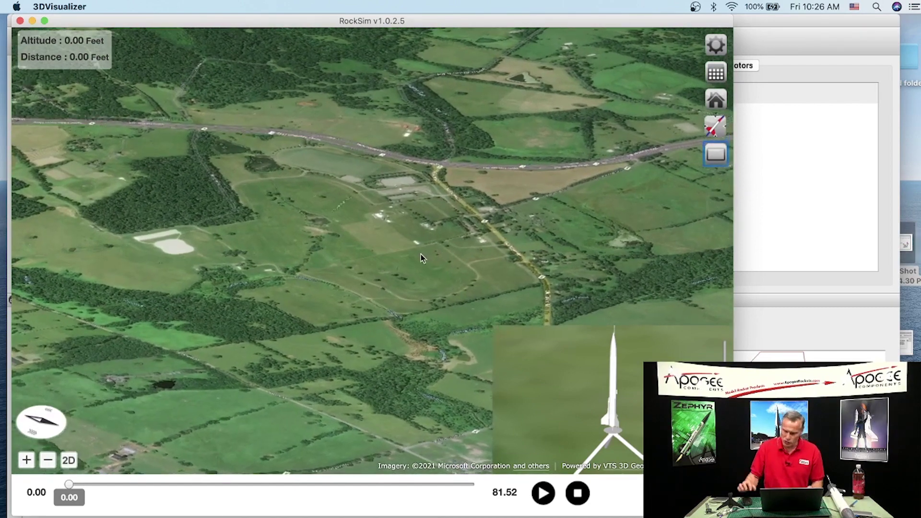
{"action": "scroll", "coordinate": [422, 256], "scroll_direction": "up", "scroll_amount": 3}
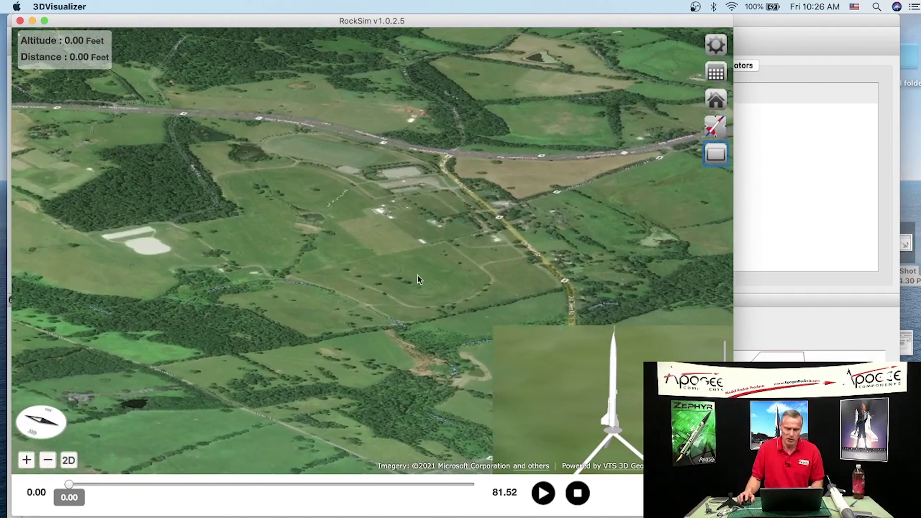
- Play the flight, skip ahead to 54.00 s and inspect the rocket up close as it descends under its parachute
{"action": "left_click", "coordinate": [544, 499]}
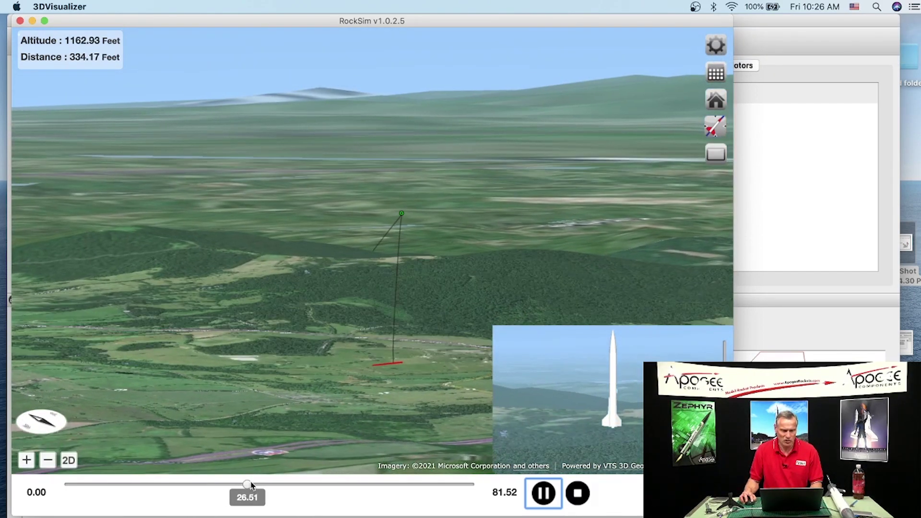
{"action": "left_click_drag", "start_coordinate": [254, 486], "coordinate": [357, 485]}
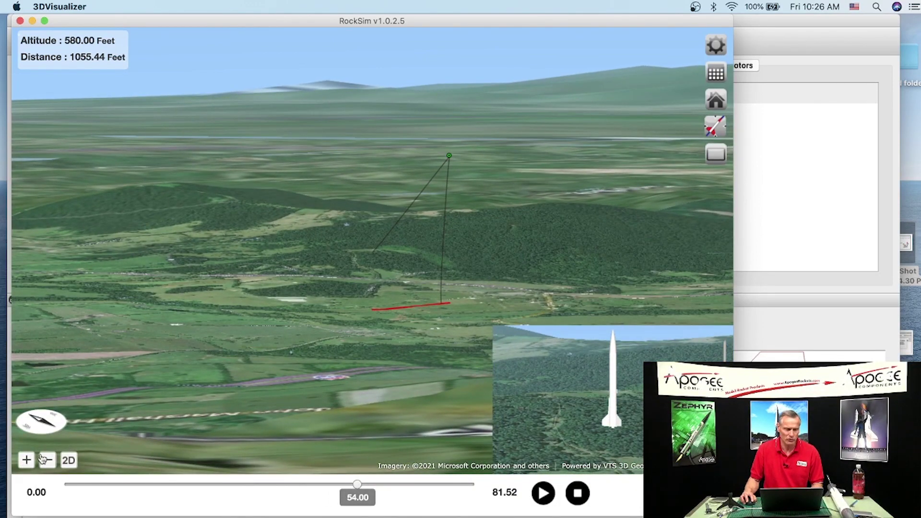
{"action": "left_click", "coordinate": [27, 461]}
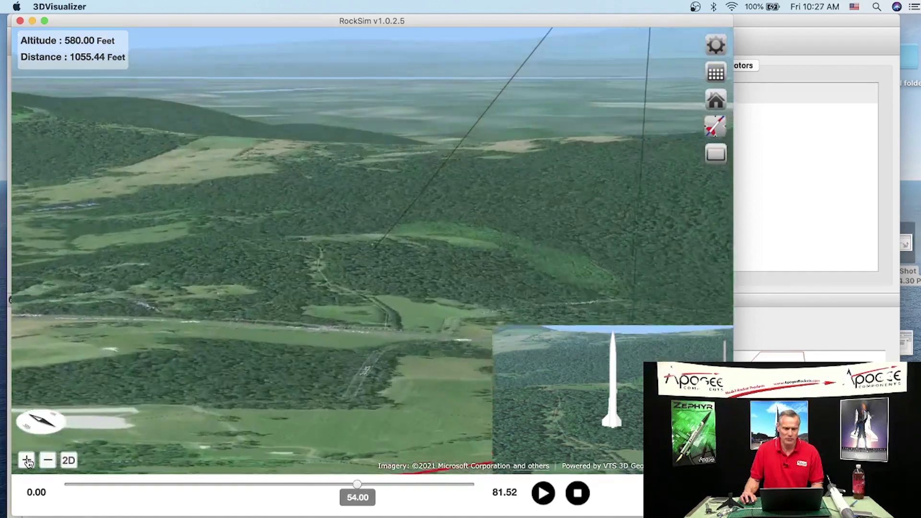
{"action": "left_click", "coordinate": [27, 461]}
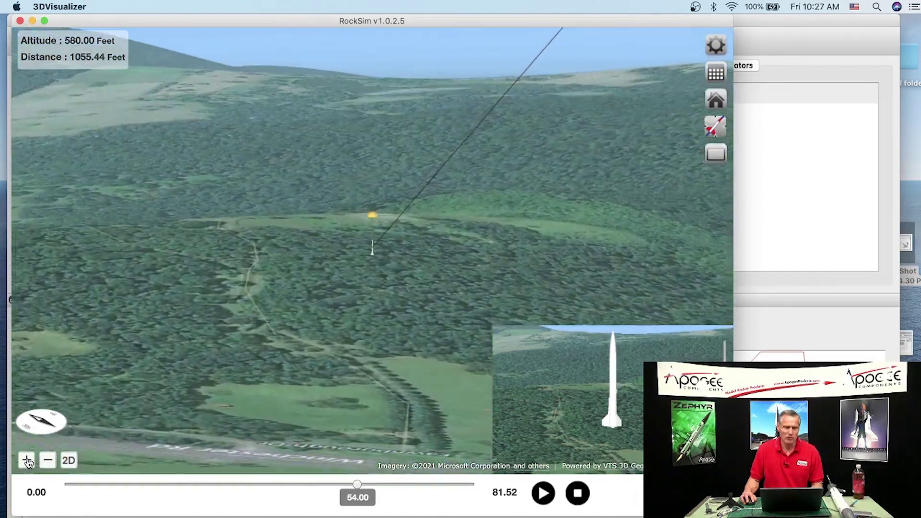
{"action": "left_click", "coordinate": [28, 461]}
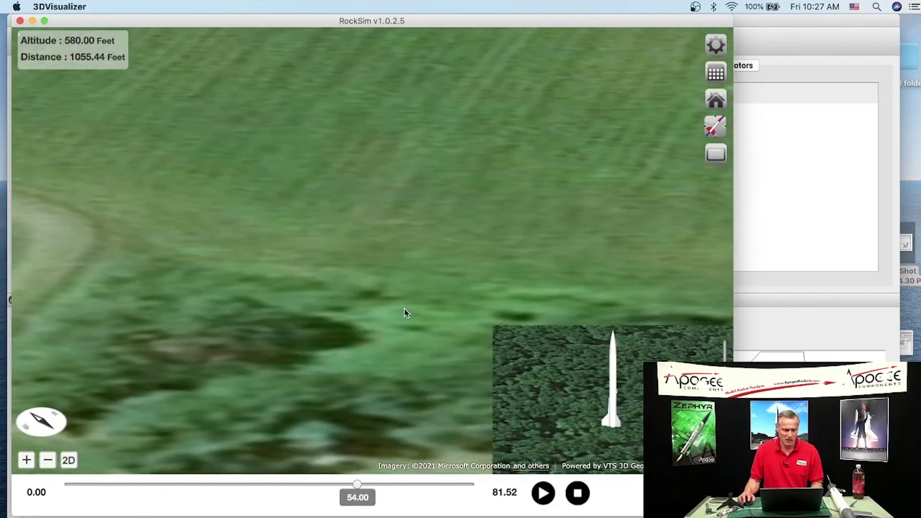
- Play the rest of the descent in stages, pausing at 69.00 s and 80.00 s to inspect the rocket above the ground
{"action": "left_click", "coordinate": [543, 494]}
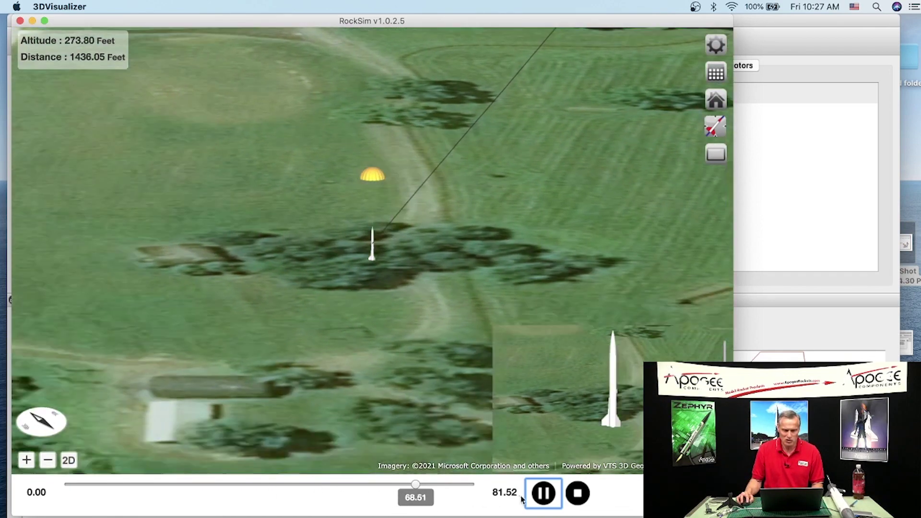
{"action": "left_click", "coordinate": [543, 493]}
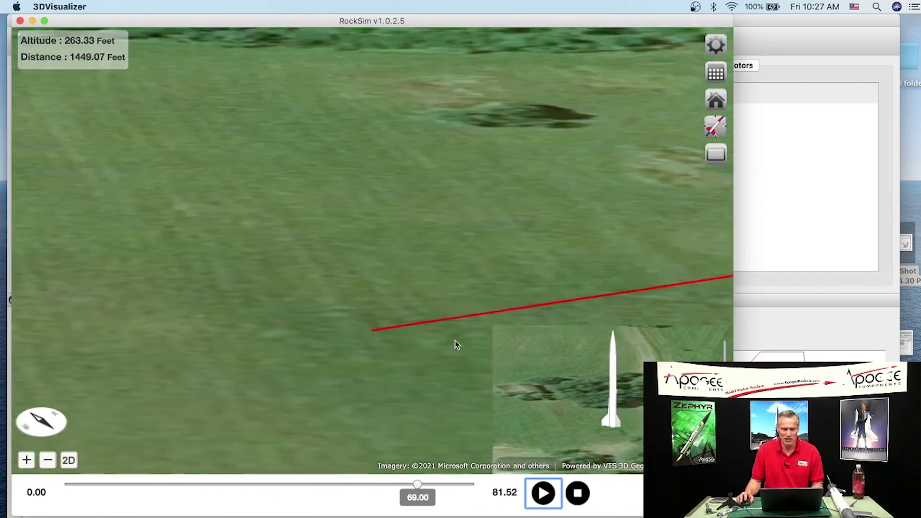
{"action": "left_click", "coordinate": [544, 495]}
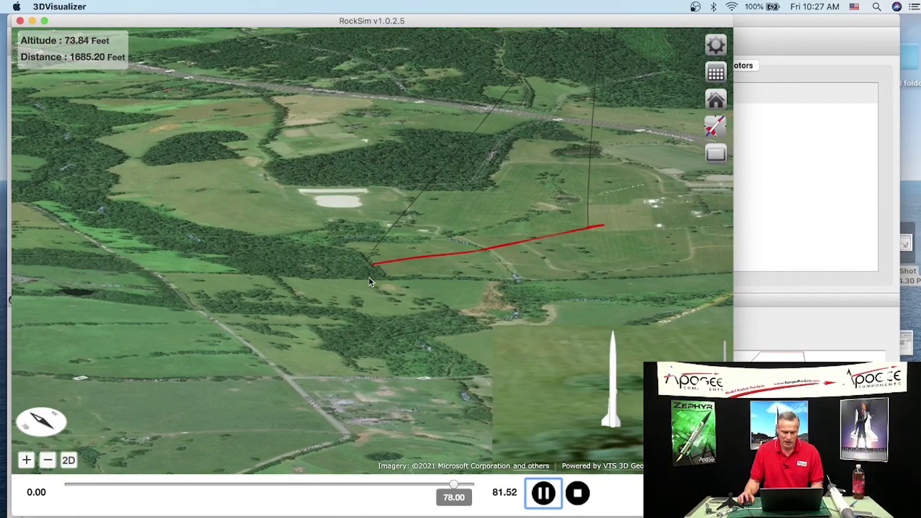
{"action": "key", "text": "space"}
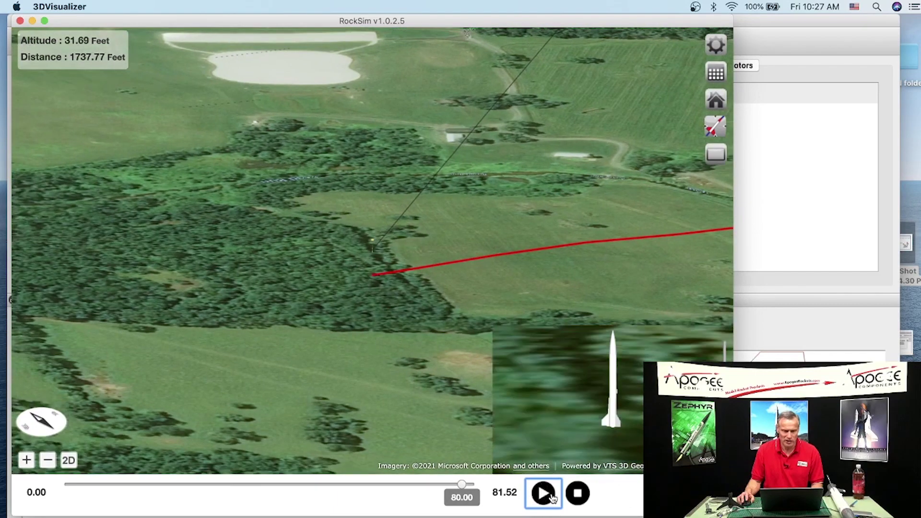
{"action": "scroll", "coordinate": [373, 294], "scroll_direction": "up", "scroll_amount": 3}
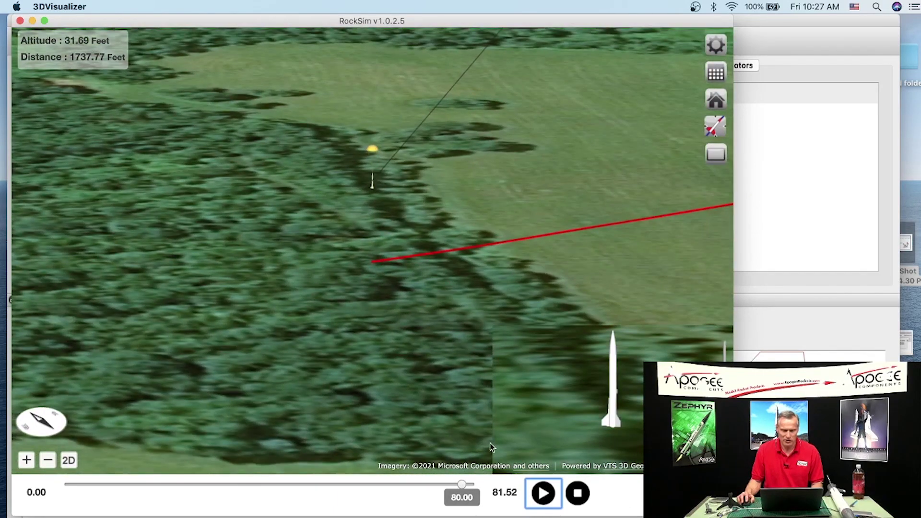
- Advance the flight to 81.52 s and examine the landing spot and the ground track back to the launch pad
{"action": "left_click_drag", "start_coordinate": [463, 487], "coordinate": [472, 484]}
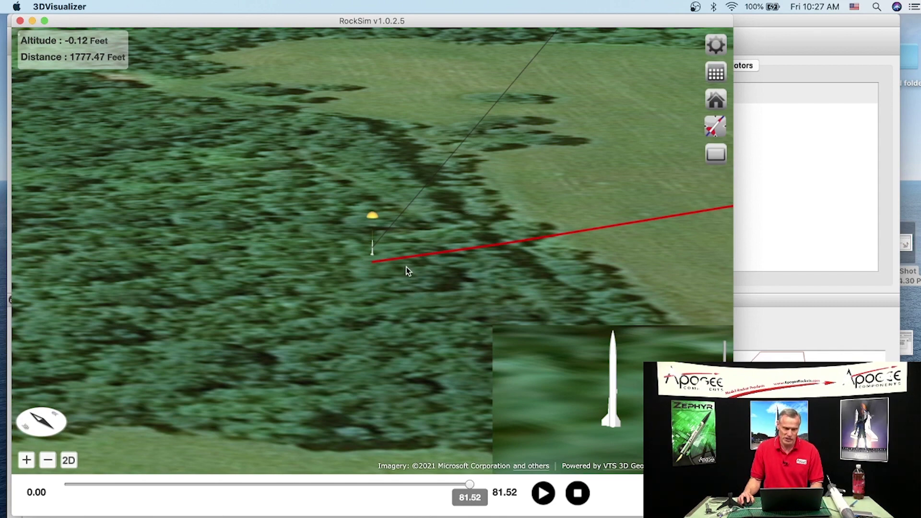
{"action": "left_click_drag", "start_coordinate": [405, 278], "coordinate": [539, 304]}
{"action": "scroll", "coordinate": [442, 292], "scroll_direction": "down", "scroll_amount": 8}
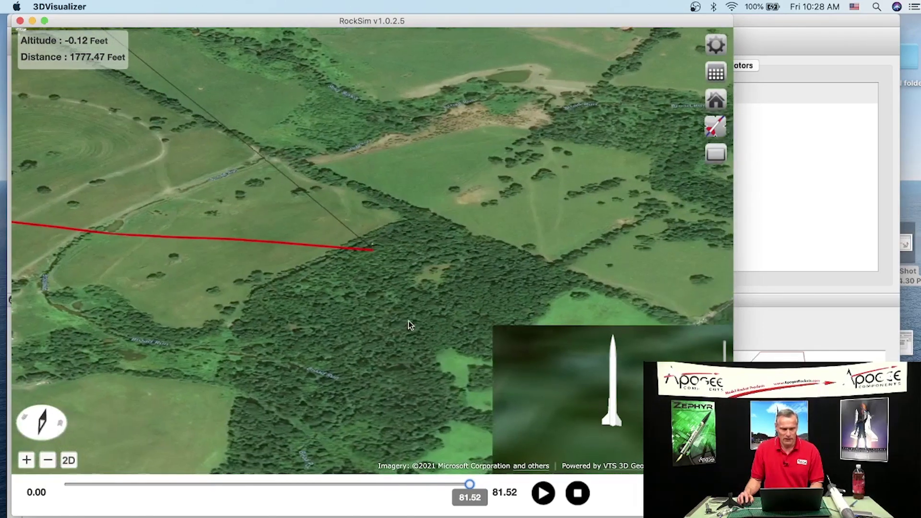
{"action": "mouse_move", "coordinate": [408, 320]}
{"action": "left_mouse_down"}
{"action": "mouse_move", "coordinate": [433, 335]}
{"action": "mouse_move", "coordinate": [393, 312]}
{"action": "left_mouse_up"}
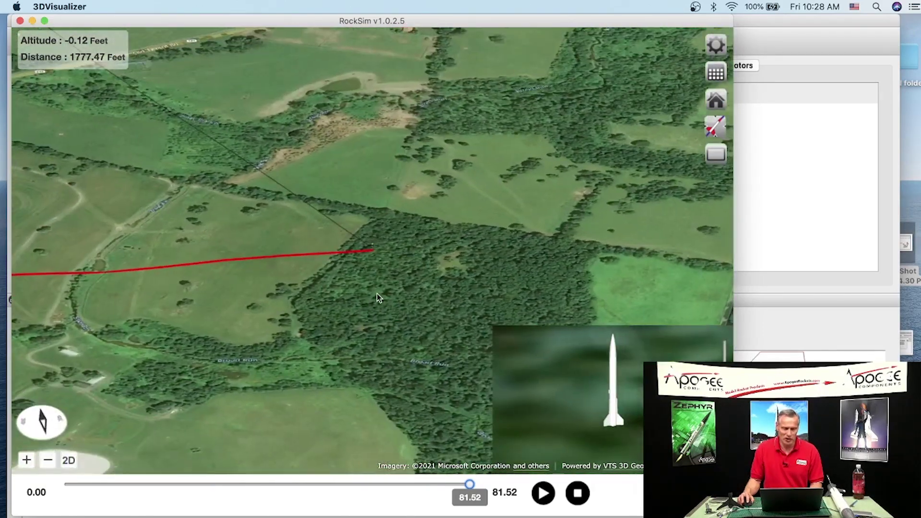
{"action": "scroll", "coordinate": [377, 296], "scroll_direction": "down", "scroll_amount": 6}
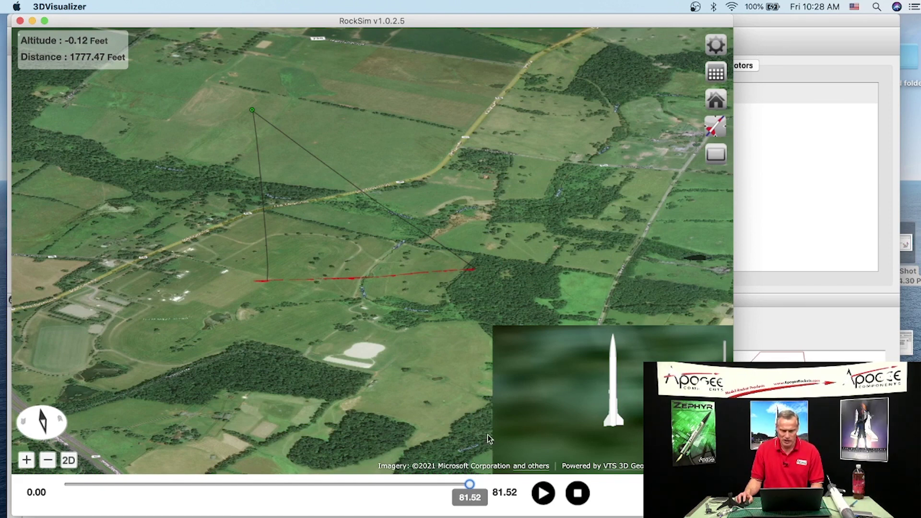
- Close the flight view, set the launch guide angle from vertical to -12.625 degrees in the simulation properties, and launch the new simulation
{"action": "left_click", "coordinate": [20, 21]}
{"action": "left_click", "coordinate": [149, 40]}
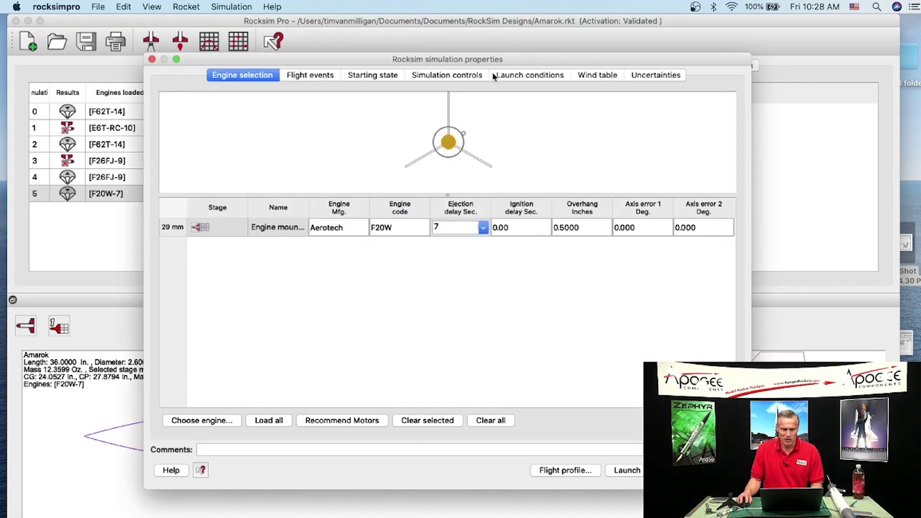
{"action": "left_click", "coordinate": [381, 78]}
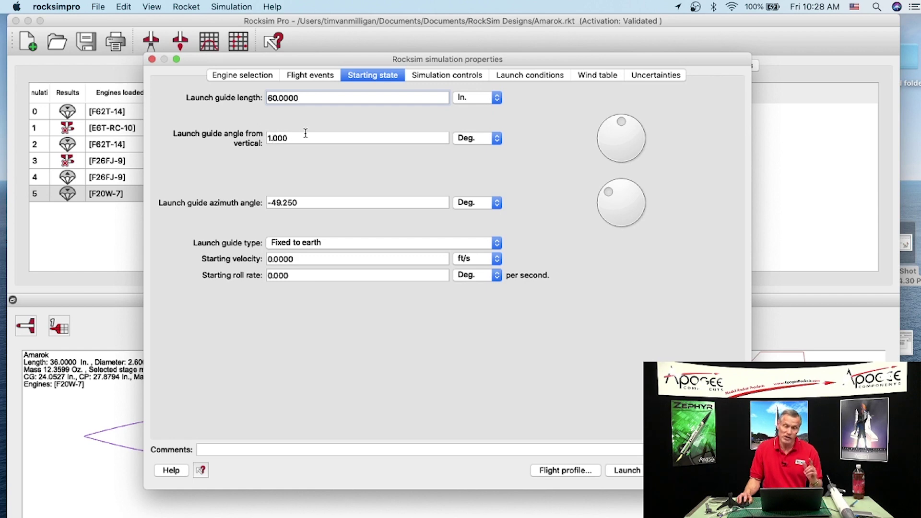
{"action": "left_click_drag", "start_coordinate": [620, 126], "coordinate": [617, 123]}
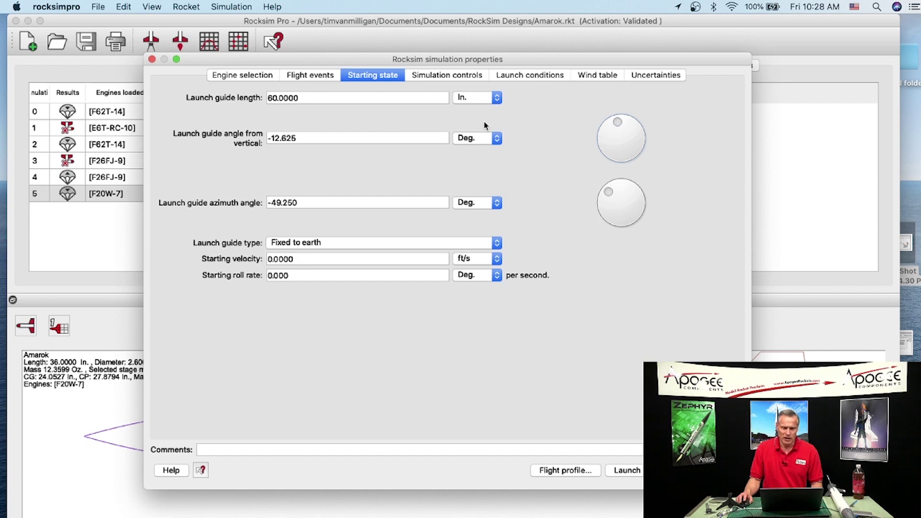
{"action": "left_click", "coordinate": [625, 471]}
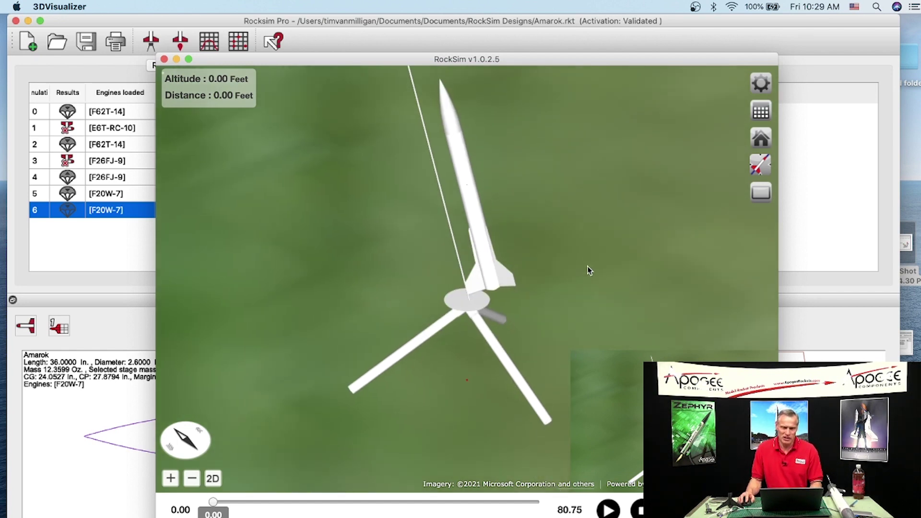
- Examine the tilted rocket on its pad and its lean direction relative to the surrounding fields and woods
{"action": "scroll", "coordinate": [585, 280], "scroll_direction": "down", "scroll_amount": 5}
{"action": "scroll", "coordinate": [554, 273], "scroll_direction": "down", "scroll_amount": 8}
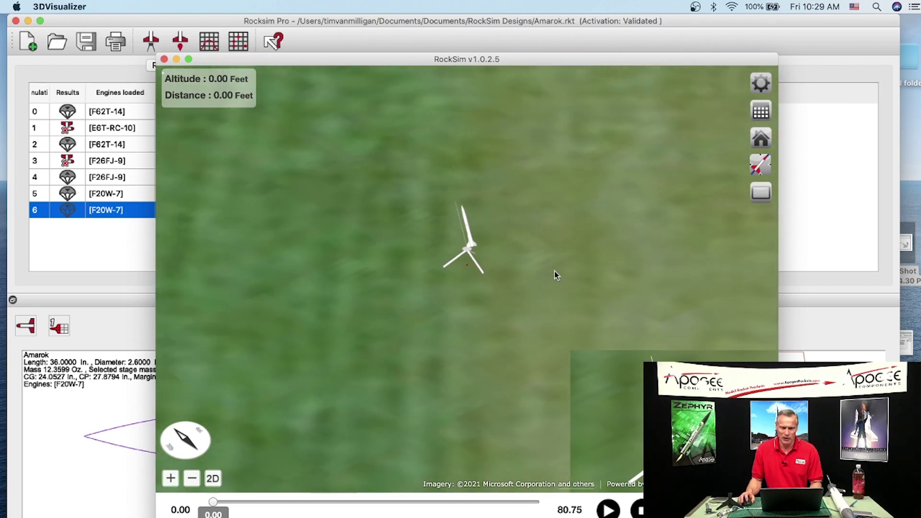
{"action": "scroll", "coordinate": [555, 273], "scroll_direction": "down", "scroll_amount": 5}
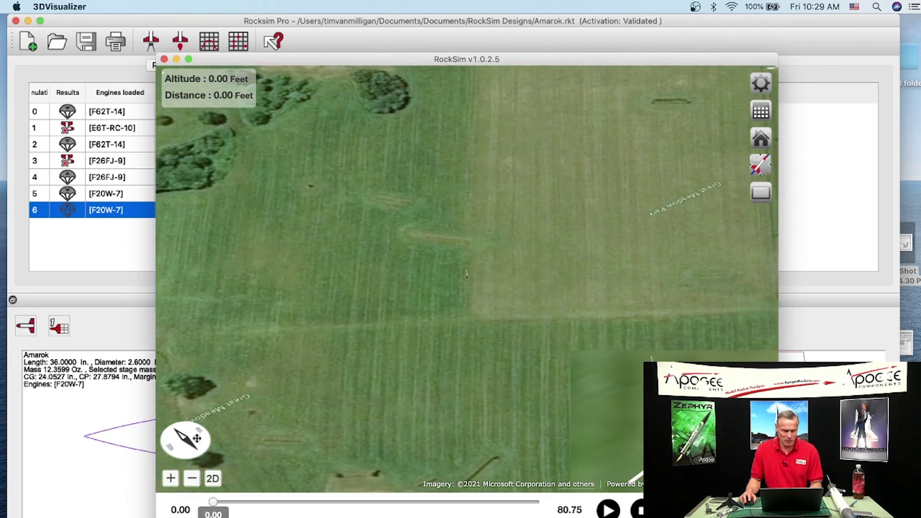
{"action": "left_click_drag", "start_coordinate": [191, 445], "coordinate": [212, 456]}
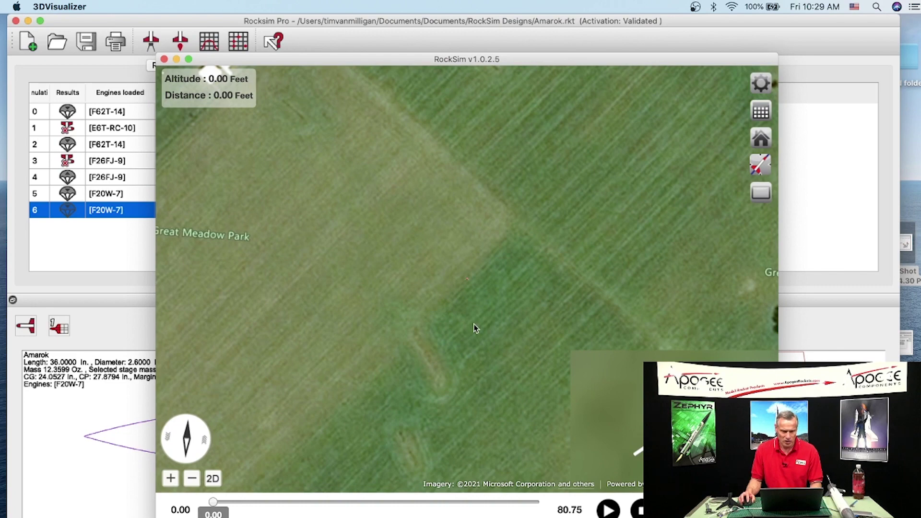
{"action": "scroll", "coordinate": [475, 327], "scroll_direction": "up", "scroll_amount": 10}
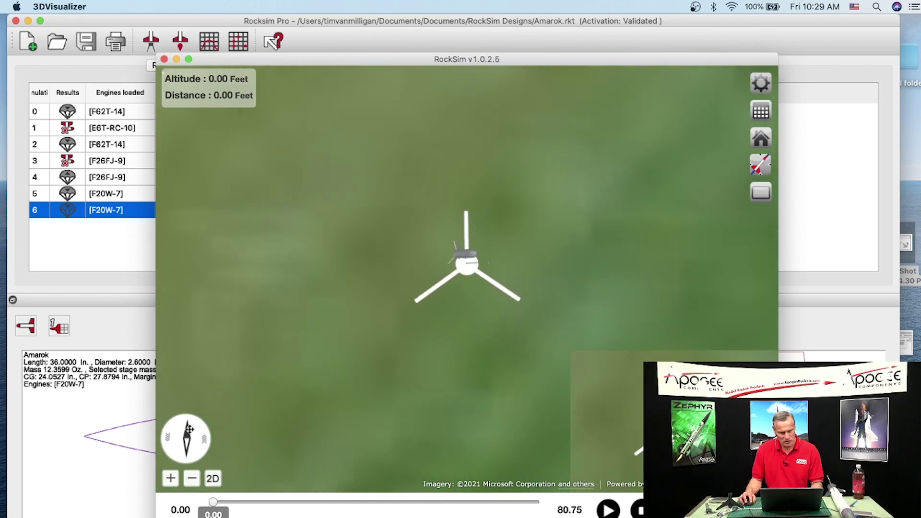
{"action": "left_click_drag", "start_coordinate": [189, 428], "coordinate": [188, 420]}
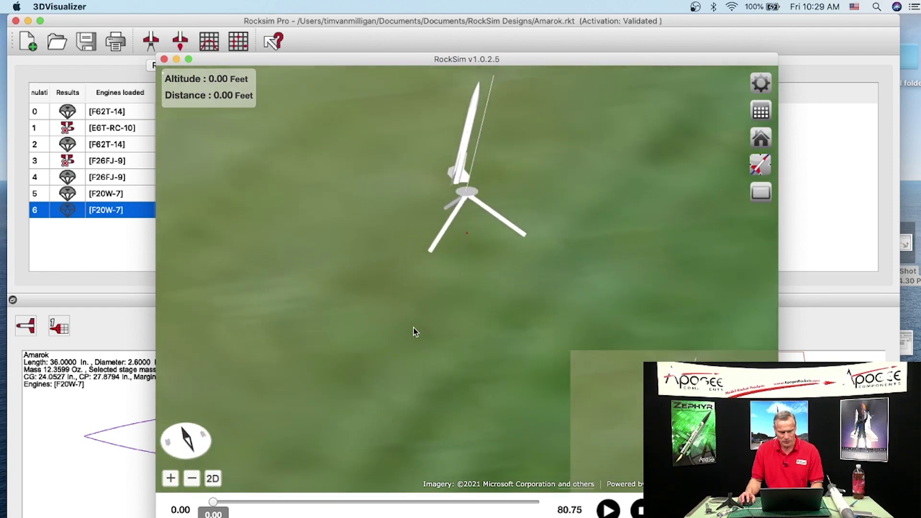
{"action": "scroll", "coordinate": [416, 324], "scroll_direction": "down", "scroll_amount": 10}
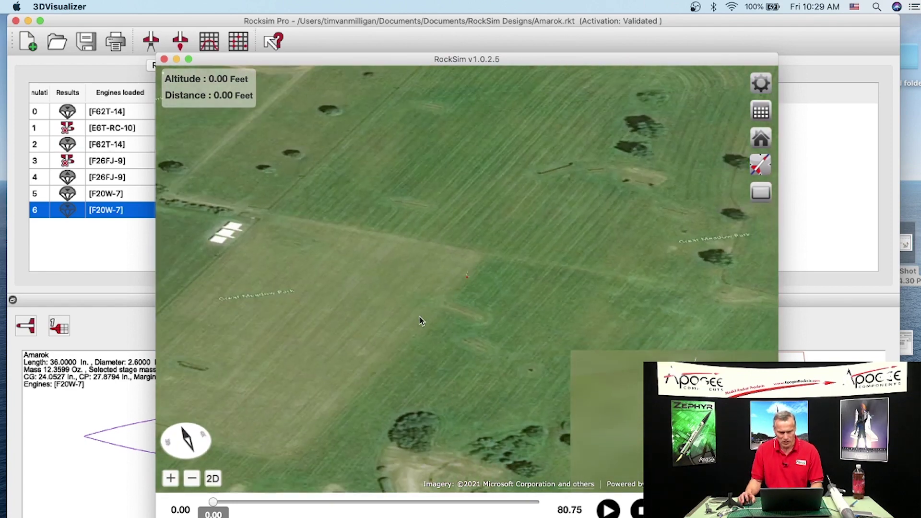
{"action": "scroll", "coordinate": [421, 320], "scroll_direction": "down", "scroll_amount": 5}
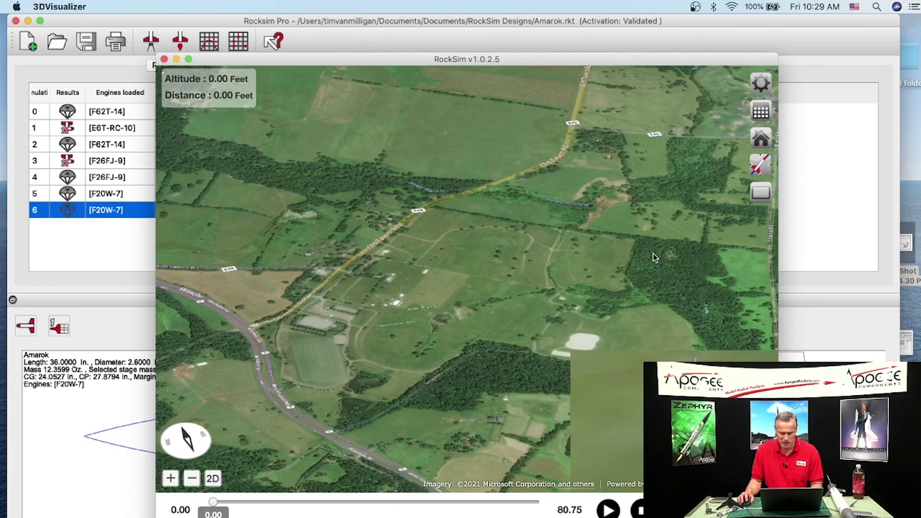
{"action": "scroll", "coordinate": [480, 302], "scroll_direction": "up", "scroll_amount": 10}
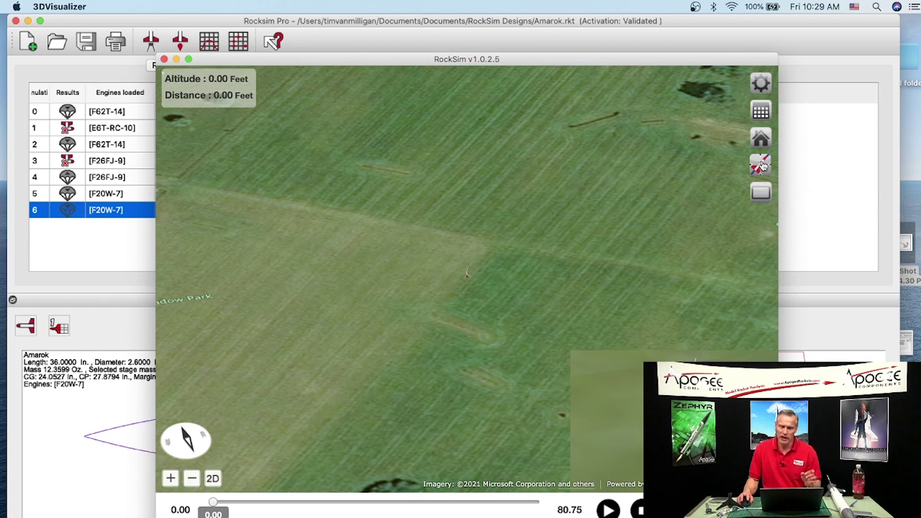
- Switch the 3D flight camera to the whole flight path view and frame the launch pad within its field
{"action": "left_click", "coordinate": [762, 166]}
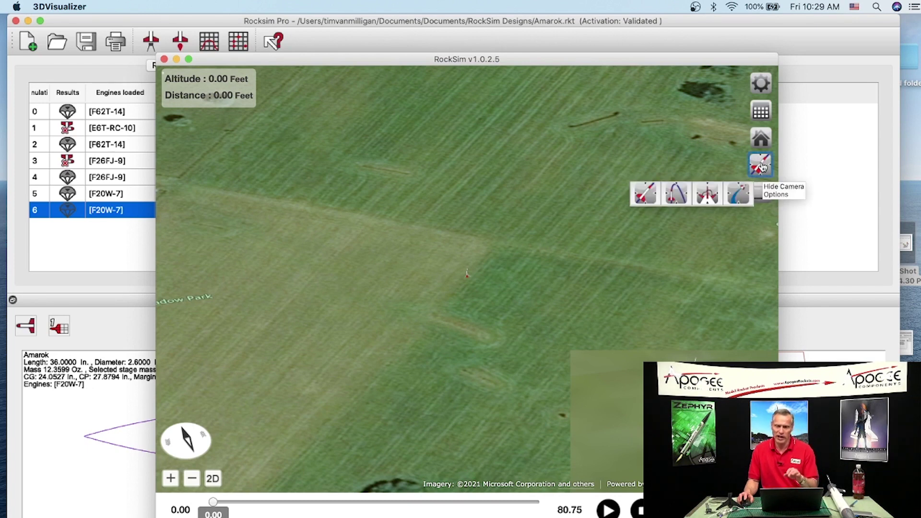
{"action": "left_click", "coordinate": [676, 199]}
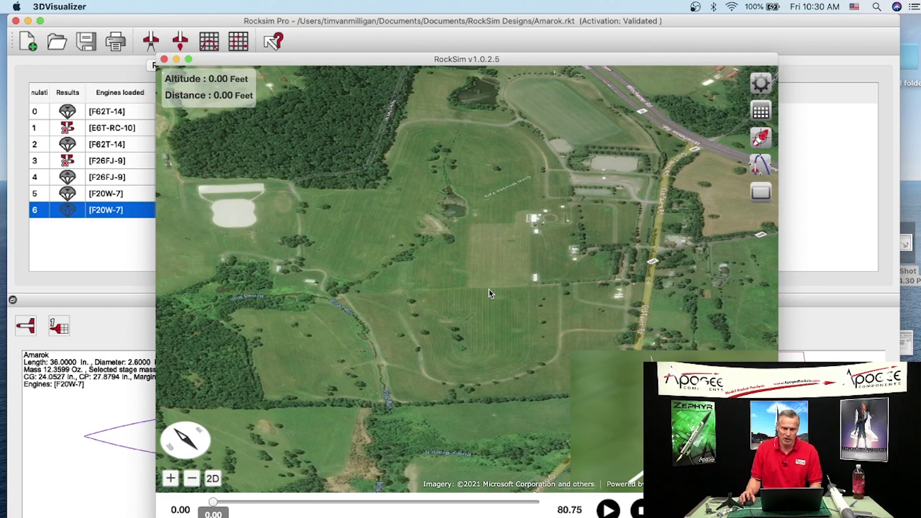
{"action": "scroll", "coordinate": [488, 289], "scroll_direction": "up", "scroll_amount": 5}
{"action": "scroll", "coordinate": [499, 331], "scroll_direction": "up", "scroll_amount": 5}
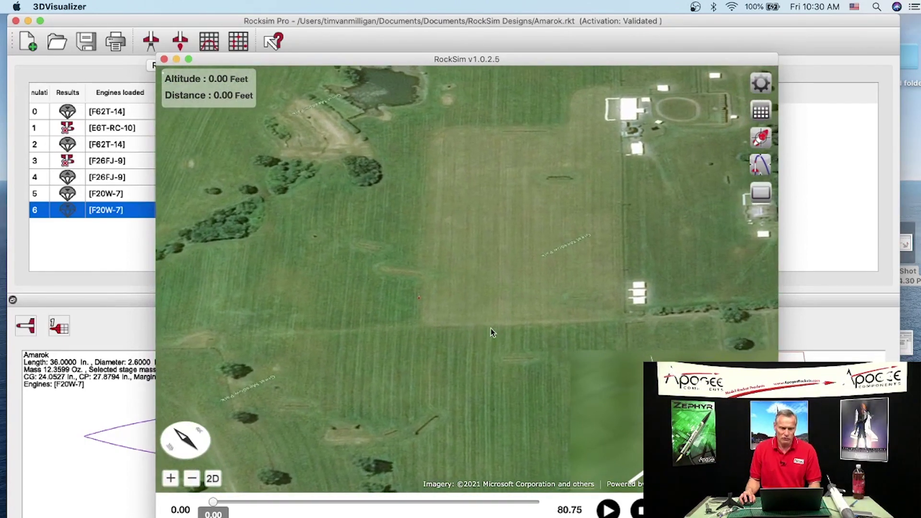
{"action": "scroll", "coordinate": [491, 353], "scroll_direction": "down", "scroll_amount": 3}
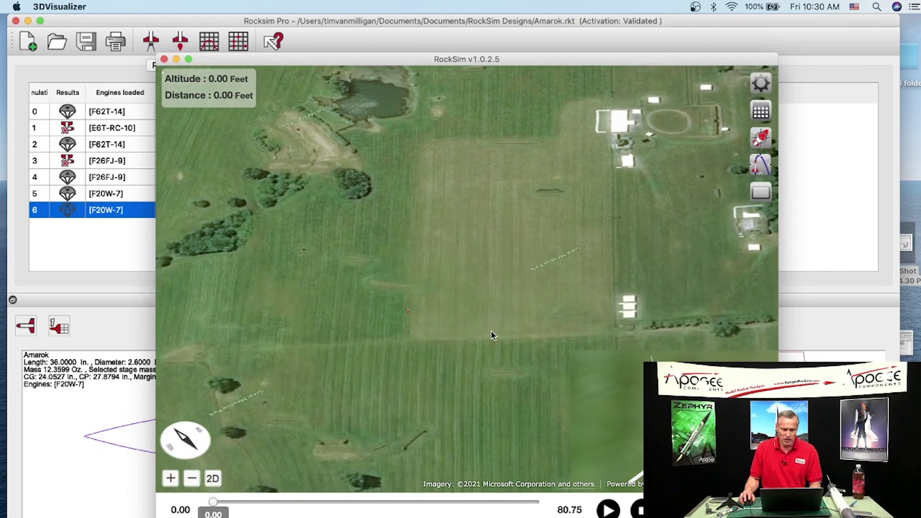
- Play the tilted launch and advance it to the landing at 80.75 s
{"action": "left_click", "coordinate": [610, 510]}
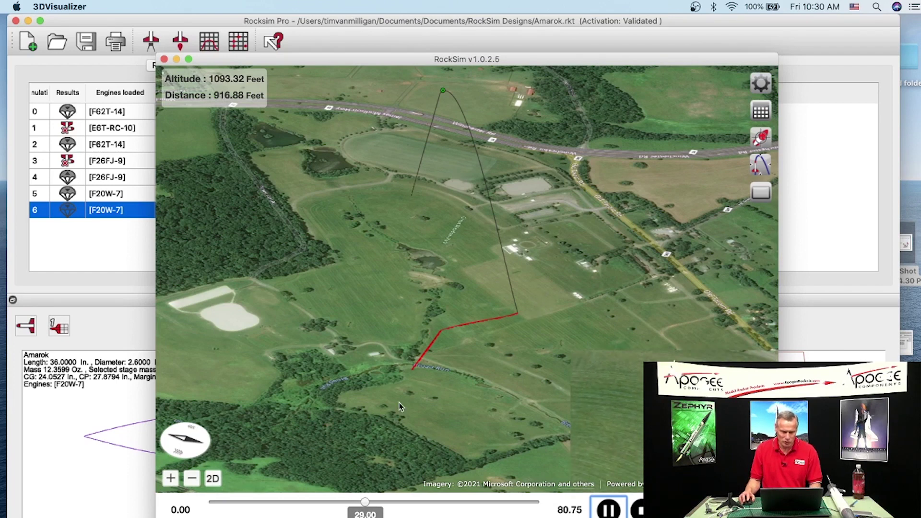
{"action": "left_click", "coordinate": [380, 502]}
{"action": "left_click_drag", "start_coordinate": [380, 505], "coordinate": [554, 495]}
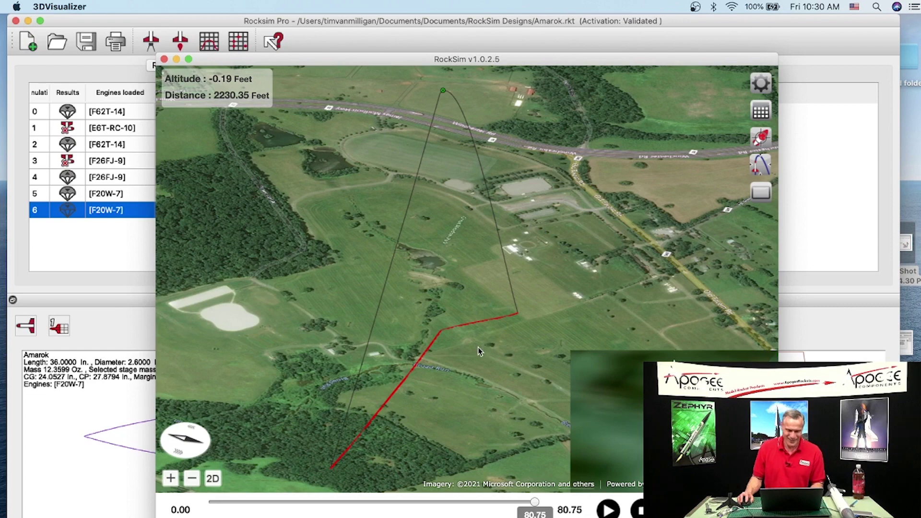
- Examine the flight path, ground track and landing spot from several angles and distances
{"action": "mouse_move", "coordinate": [488, 332]}
{"action": "left_mouse_down"}
{"action": "mouse_move", "coordinate": [464, 330]}
{"action": "mouse_move", "coordinate": [491, 327]}
{"action": "left_mouse_up"}
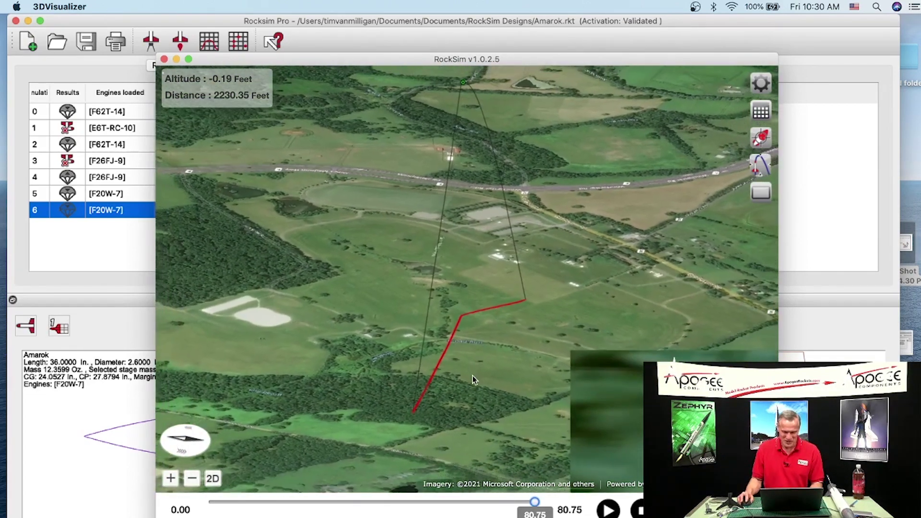
{"action": "scroll", "coordinate": [473, 376], "scroll_direction": "down", "scroll_amount": 5}
{"action": "left_click_drag", "start_coordinate": [477, 370], "coordinate": [557, 367]}
{"action": "left_click_drag", "start_coordinate": [491, 337], "coordinate": [463, 356]}
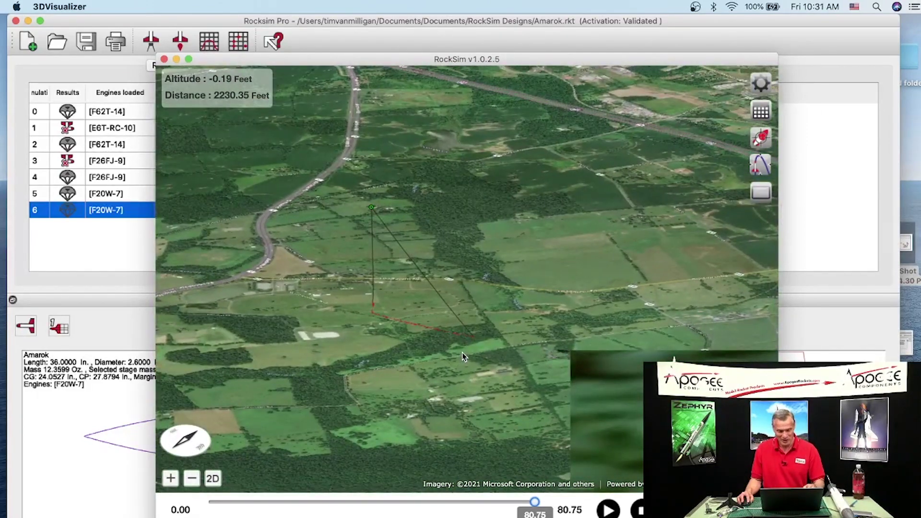
{"action": "left_click_drag", "start_coordinate": [462, 359], "coordinate": [508, 336]}
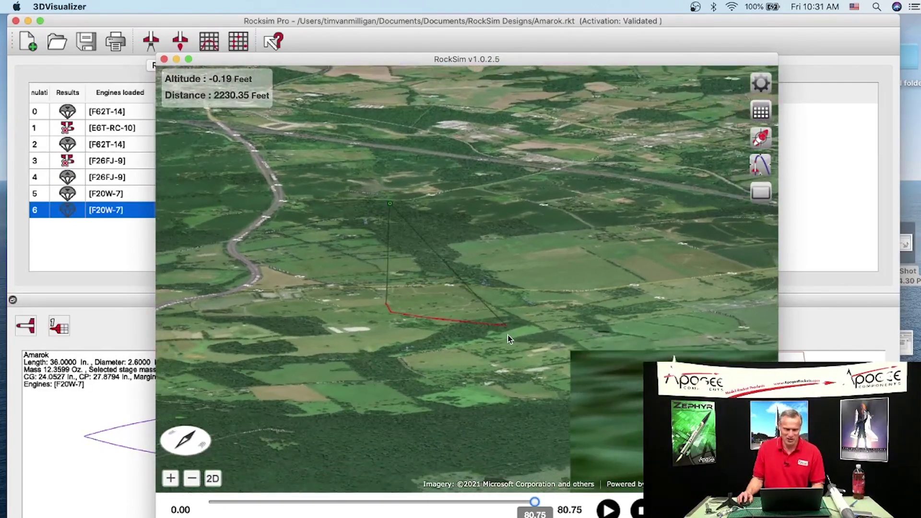
{"action": "scroll", "coordinate": [508, 335], "scroll_direction": "up", "scroll_amount": 8}
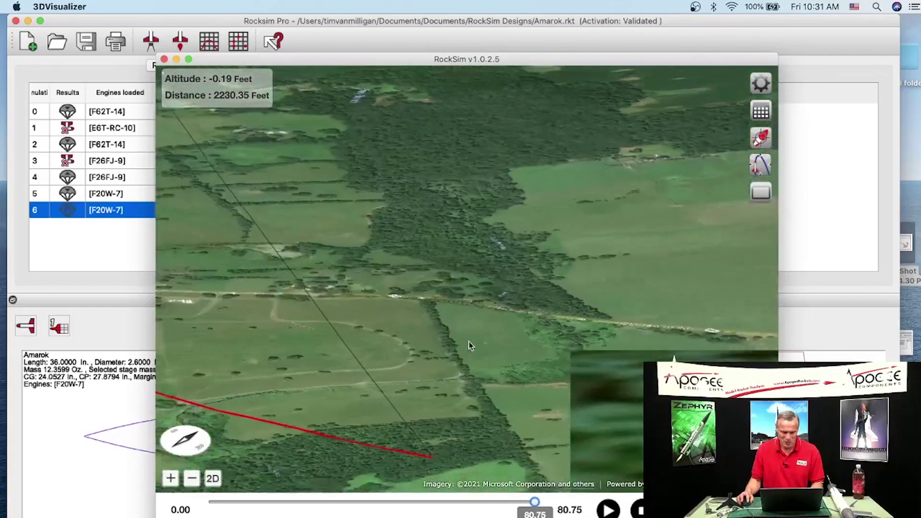
{"action": "scroll", "coordinate": [453, 358], "scroll_direction": "down", "scroll_amount": 6}
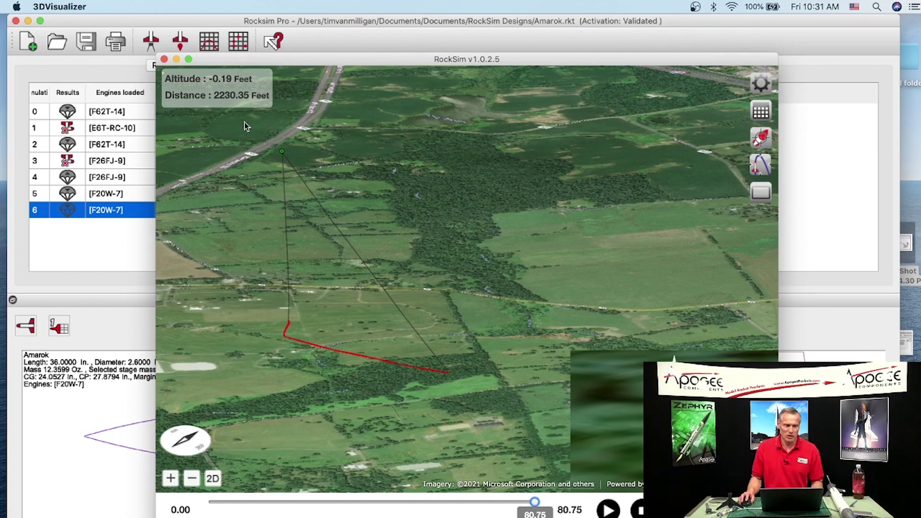
- Close the flight view and open the design 3-stage with Strap-on boosters.rkt without saving the Amarok changes
{"action": "left_click", "coordinate": [165, 59]}
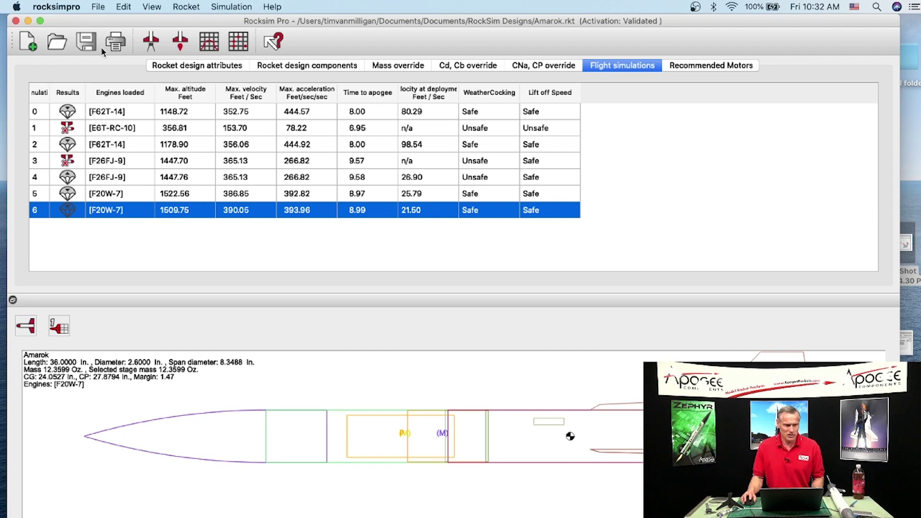
{"action": "left_click", "coordinate": [99, 7]}
{"action": "mouse_move", "coordinate": [104, 36]}
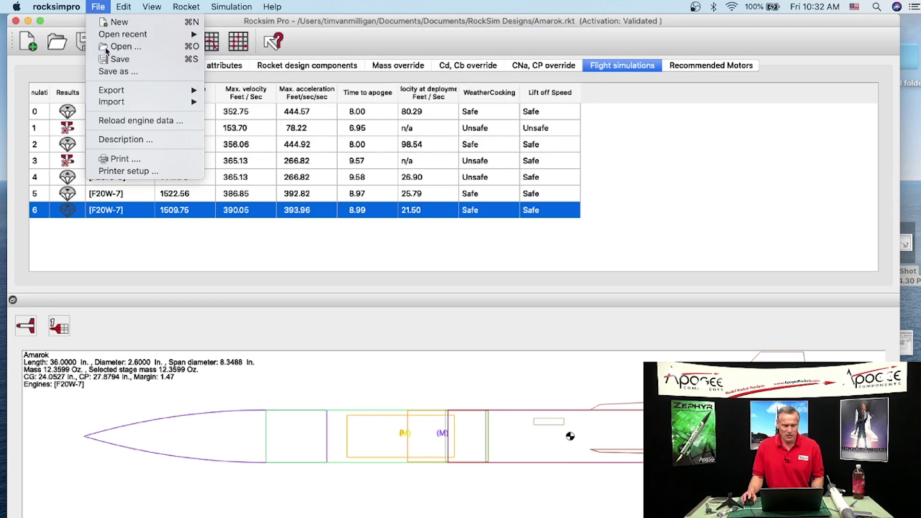
{"action": "left_click", "coordinate": [287, 110]}
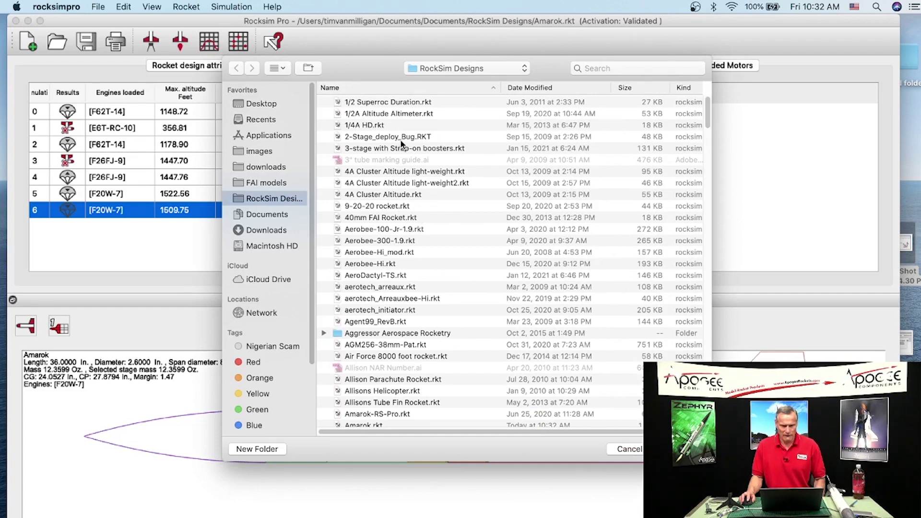
{"action": "scroll", "coordinate": [397, 151], "scroll_direction": "down", "scroll_amount": 1}
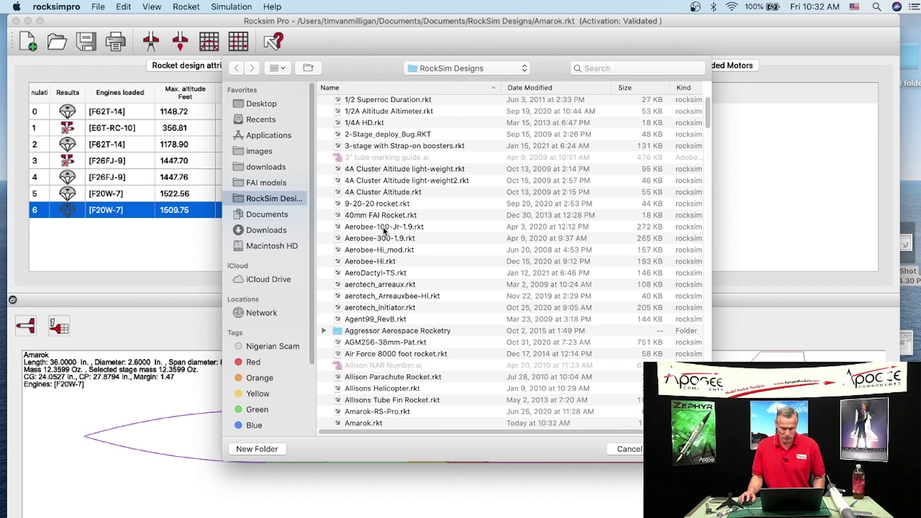
{"action": "scroll", "coordinate": [385, 232], "scroll_direction": "down", "scroll_amount": 2}
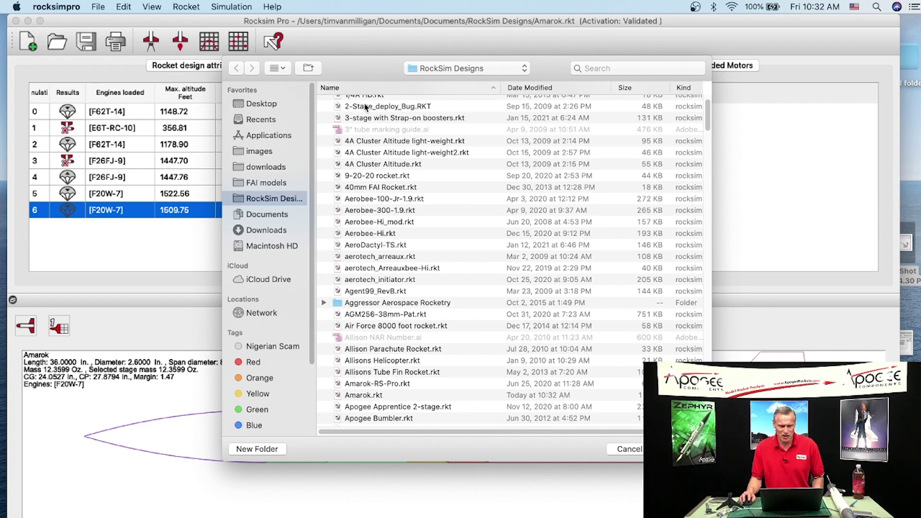
{"action": "left_click", "coordinate": [383, 120]}
{"action": "double_click", "coordinate": [384, 120]}
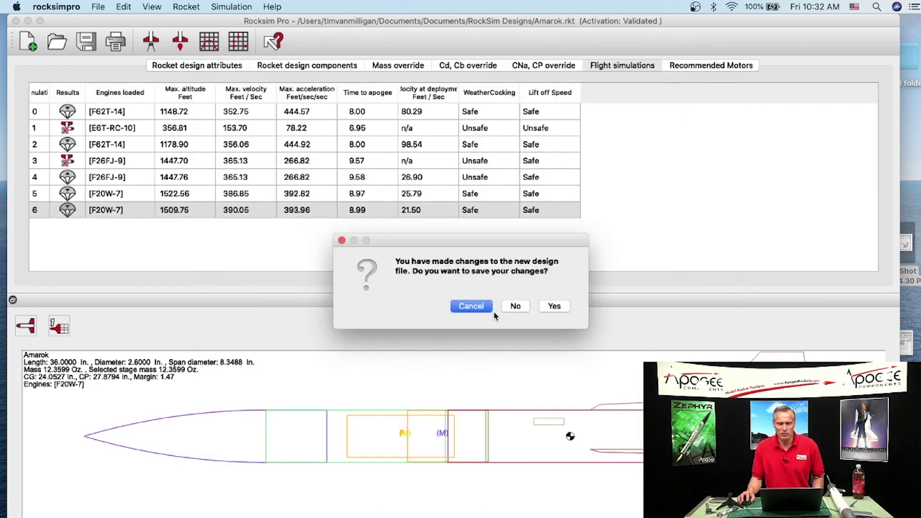
{"action": "left_click", "coordinate": [517, 309]}
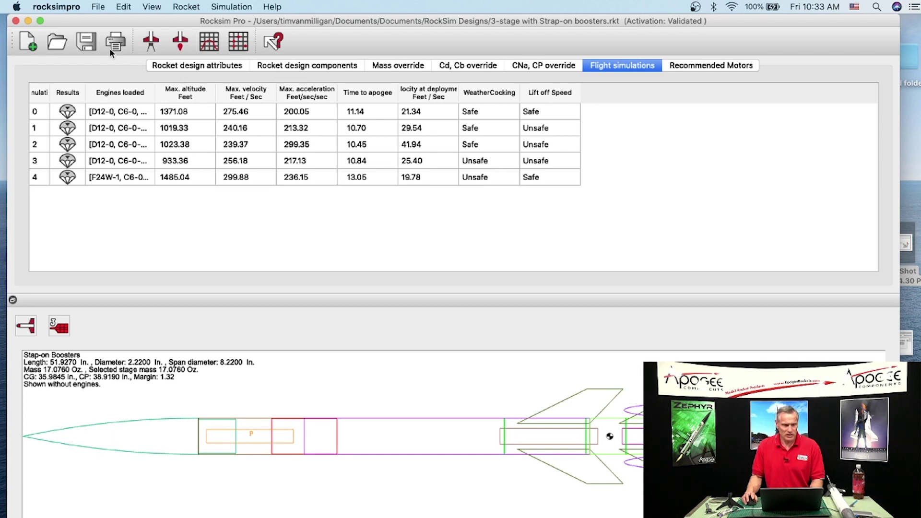
- Change the design's number of stages to a two stage rocket, deleting the first booster stage's components
{"action": "left_click", "coordinate": [304, 68]}
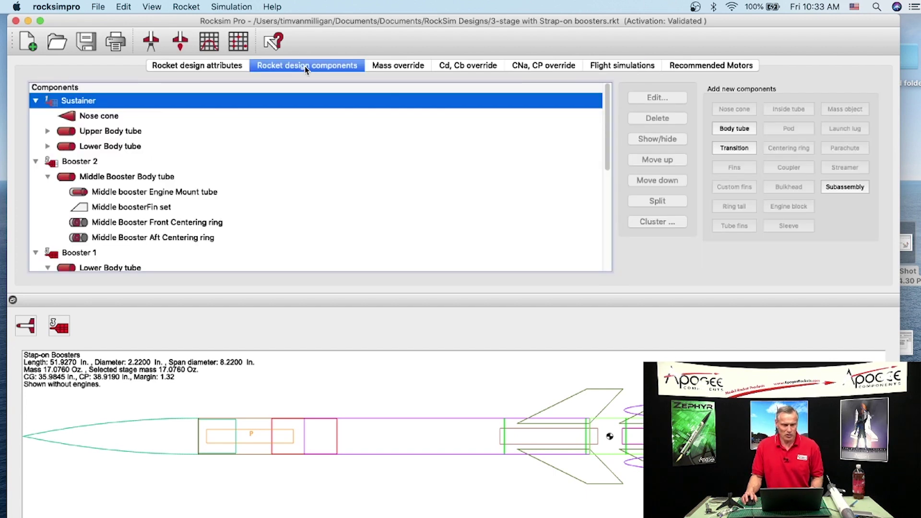
{"action": "left_click", "coordinate": [205, 69]}
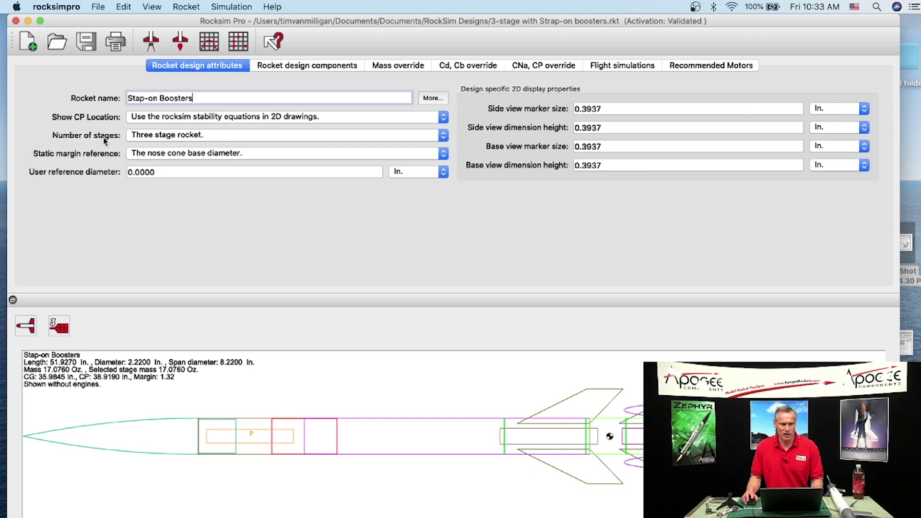
{"action": "left_click", "coordinate": [194, 135]}
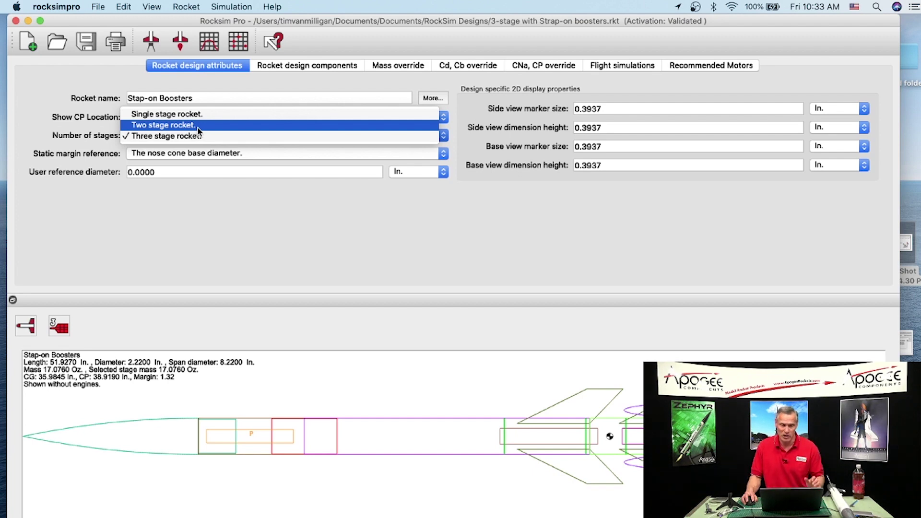
{"action": "left_click", "coordinate": [197, 126]}
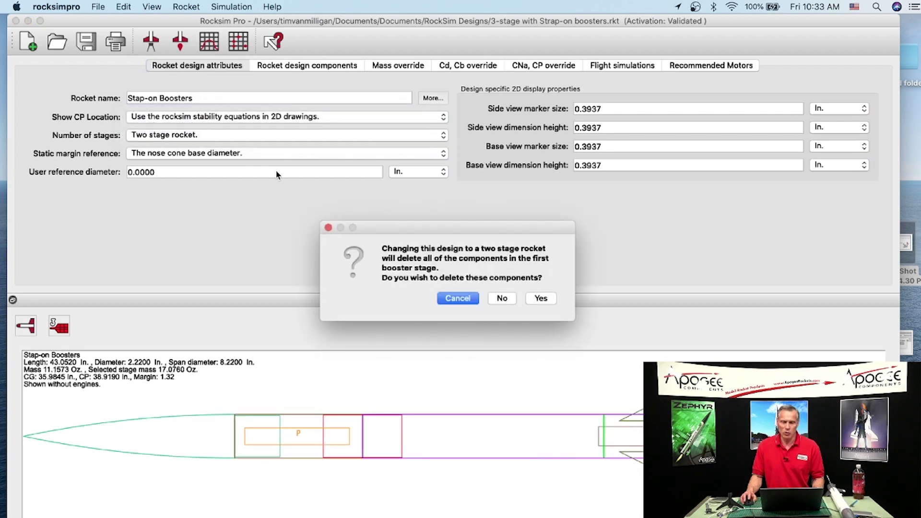
{"action": "left_click", "coordinate": [539, 299]}
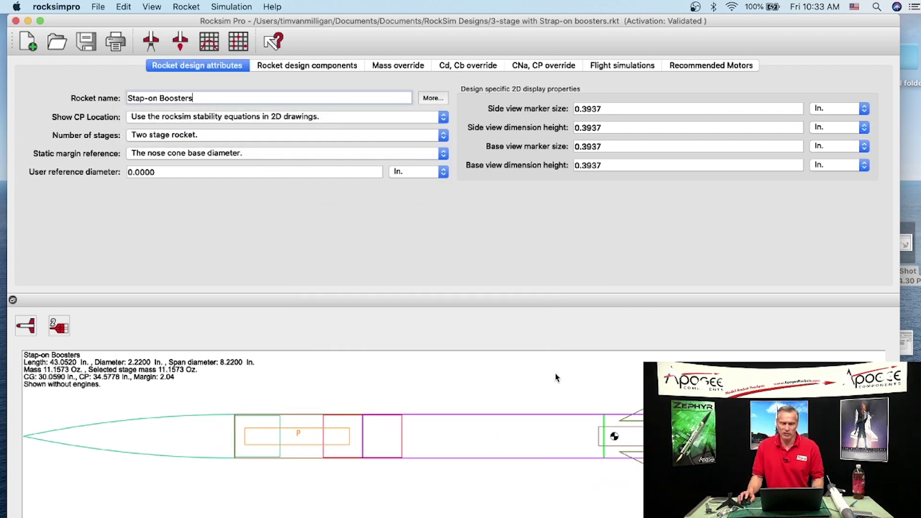
- Switch the side drawing between the one, two and three stage displays to compare the stage configurations
{"action": "left_click", "coordinate": [61, 330]}
{"action": "left_click", "coordinate": [62, 309]}
{"action": "left_click", "coordinate": [64, 331]}
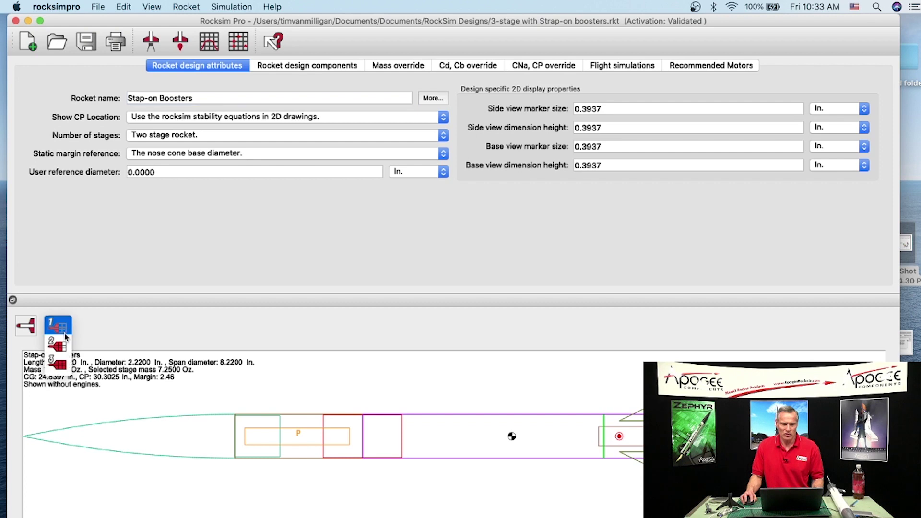
{"action": "left_click", "coordinate": [65, 331]}
{"action": "left_click", "coordinate": [64, 331]}
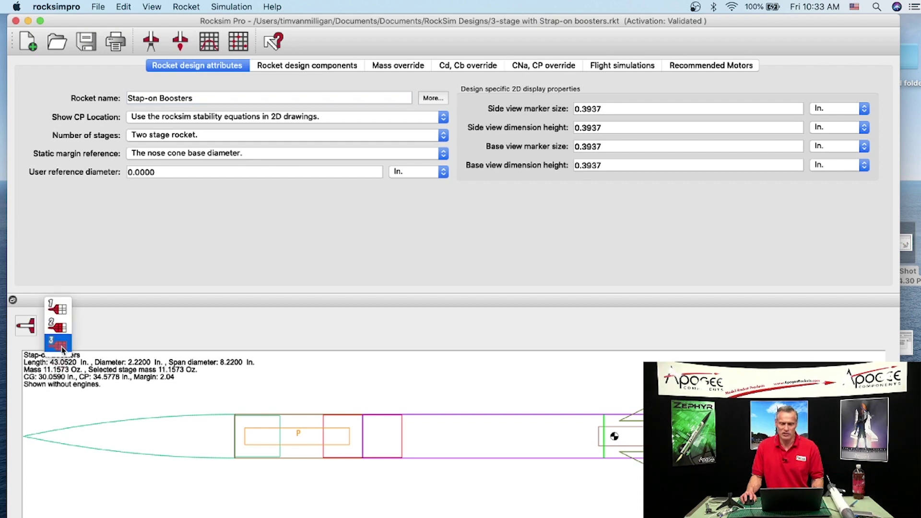
{"action": "left_click", "coordinate": [62, 347]}
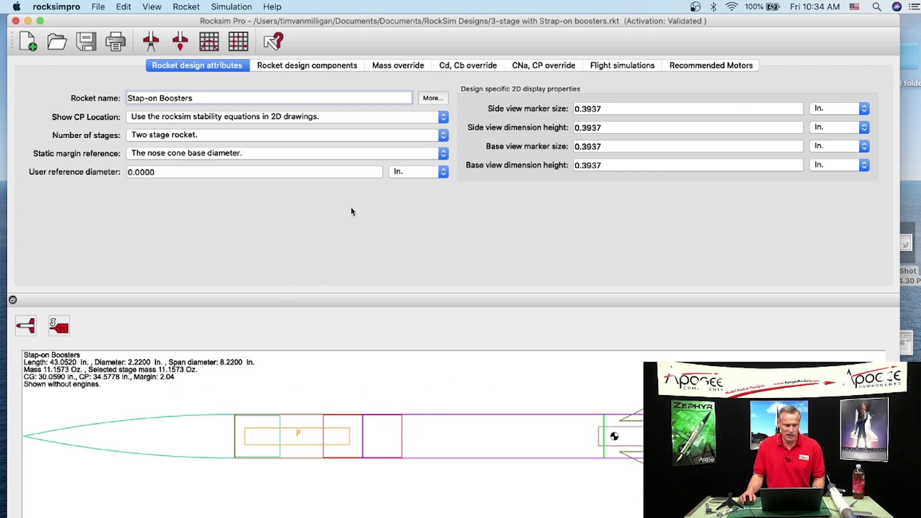
- Show the two-stage rocket in 3D with the whole model in view, including the fins
{"action": "left_click", "coordinate": [26, 326]}
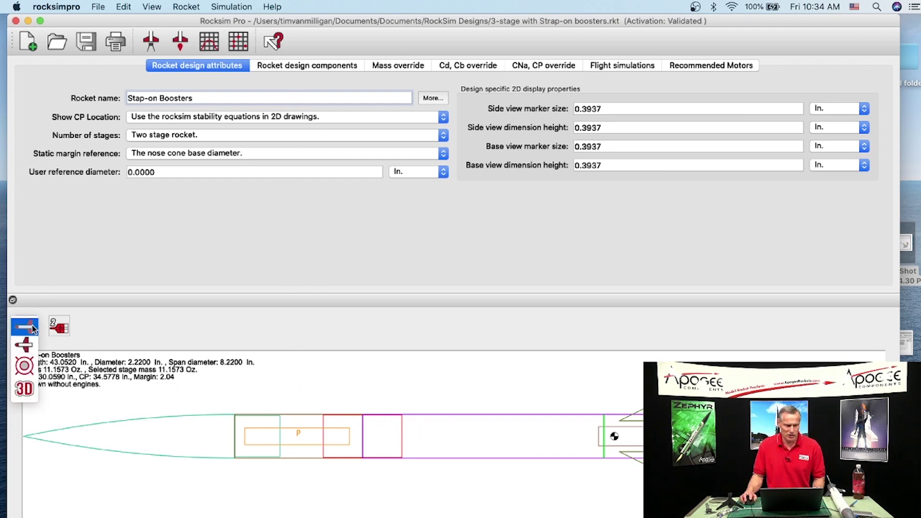
{"action": "left_click", "coordinate": [32, 387]}
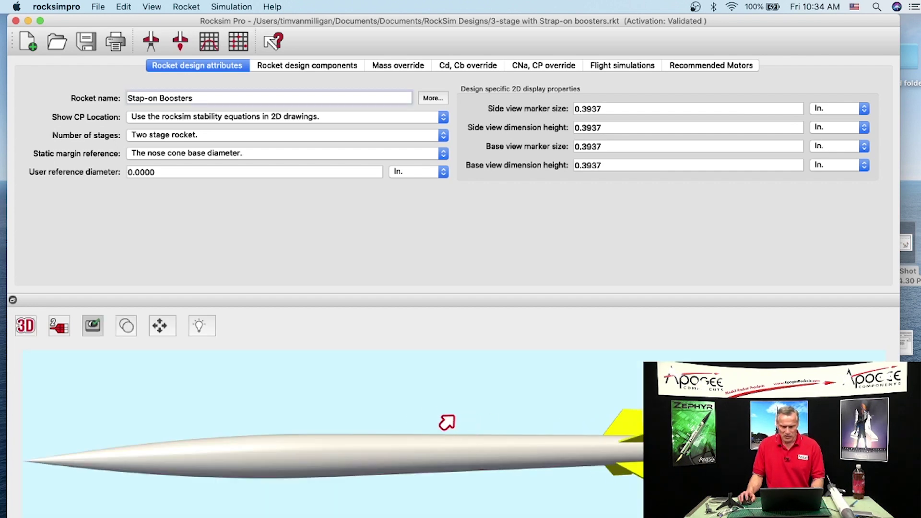
{"action": "left_click_drag", "start_coordinate": [446, 428], "coordinate": [447, 423]}
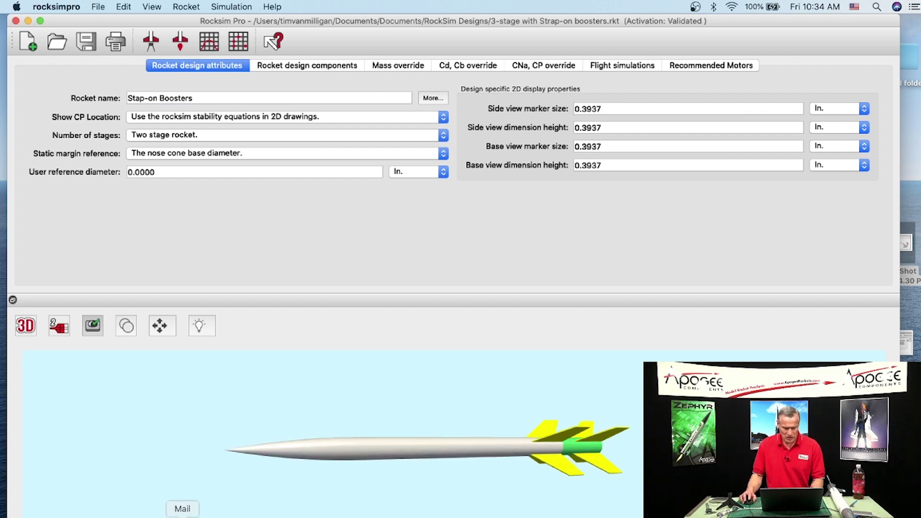
- Switch to Safari, search the Apogee site for "rising", and view the Rising Star kit's enlarged product photo
{"action": "left_click", "coordinate": [181, 517]}
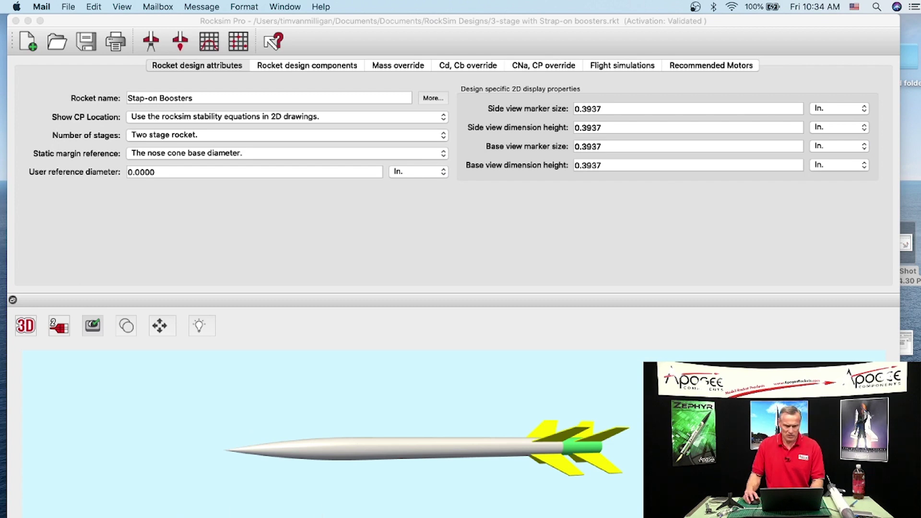
{"action": "left_click_drag", "start_coordinate": [480, 22], "coordinate": [586, 169]}
{"action": "left_click", "coordinate": [563, 28]}
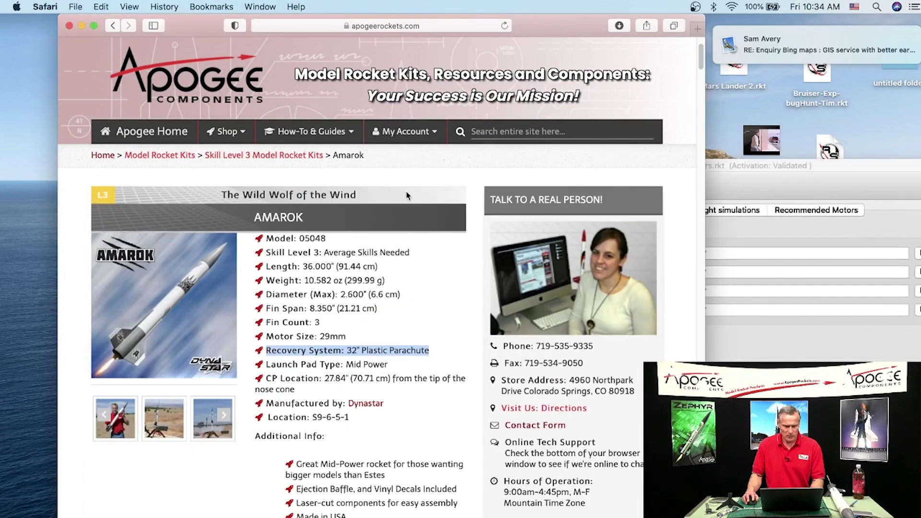
{"action": "left_click", "coordinate": [507, 132]}
{"action": "type", "text": "rising"}
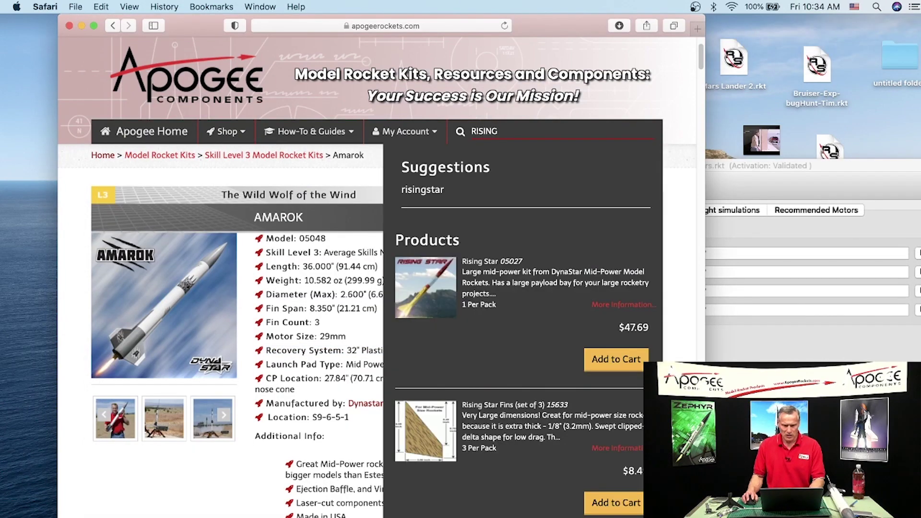
{"action": "left_click", "coordinate": [434, 288]}
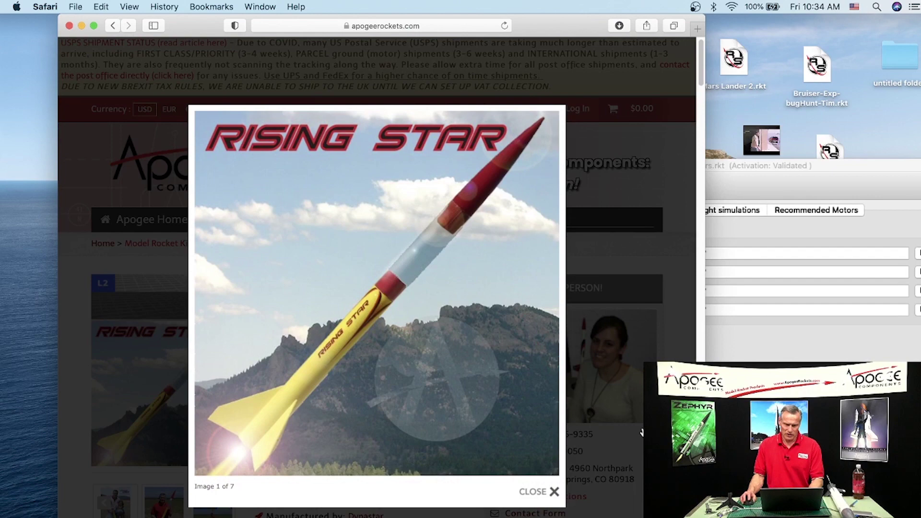
- Switch back to Rocksim Pro and show the two-stage design's component list
{"action": "left_click_drag", "start_coordinate": [795, 165], "coordinate": [725, 18]}
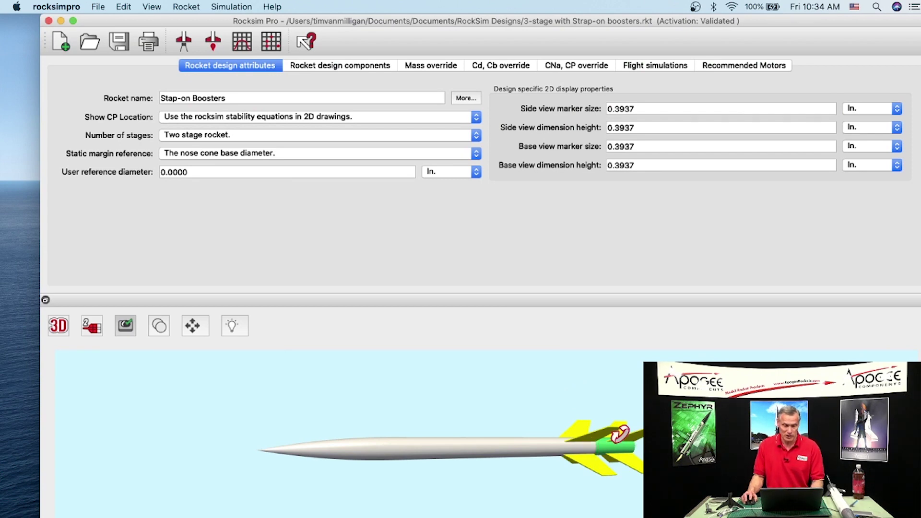
{"action": "left_click", "coordinate": [357, 66]}
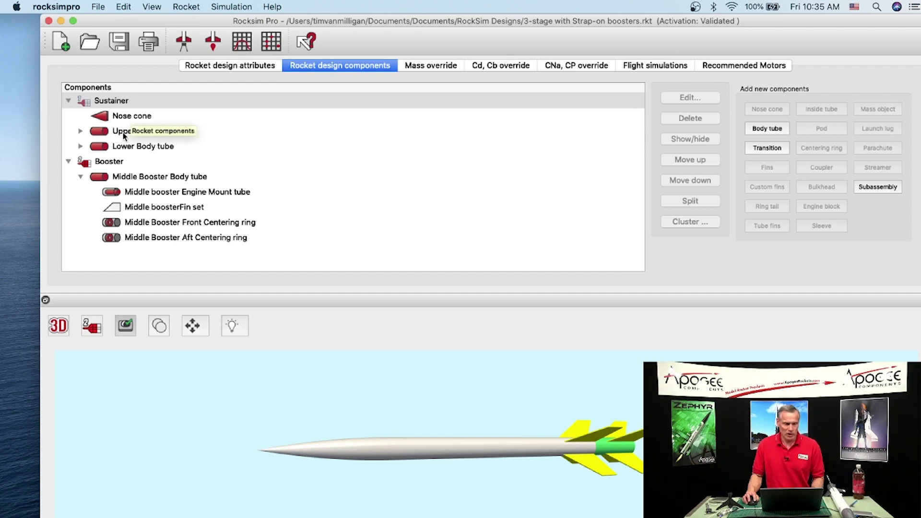
- Select the 32" dia Parachute in the sustainer's upper body tube and examine the rocket in the 2D side drawing, from nose to fins
{"action": "left_click", "coordinate": [80, 132]}
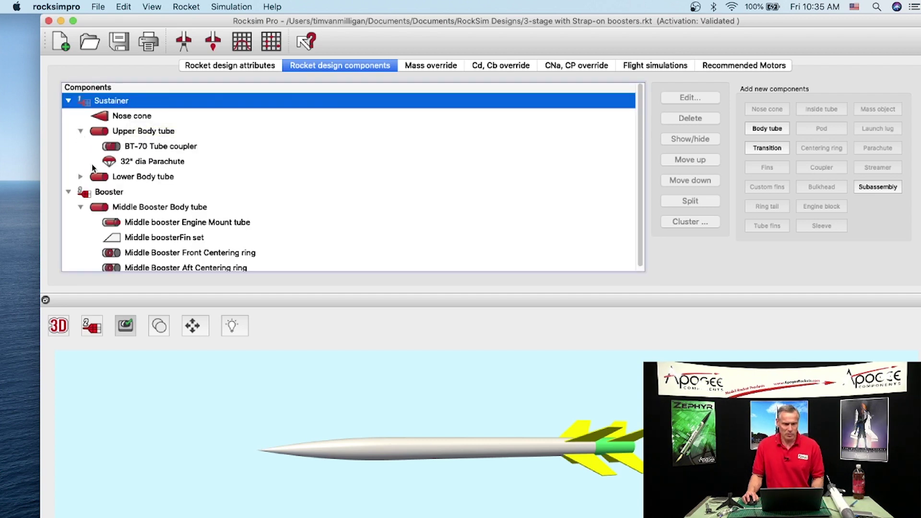
{"action": "left_click", "coordinate": [162, 163]}
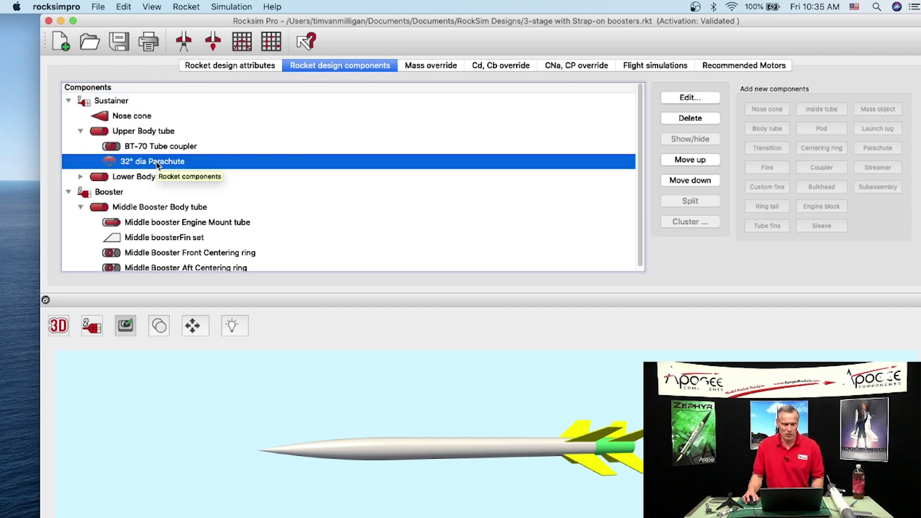
{"action": "left_click", "coordinate": [58, 326]}
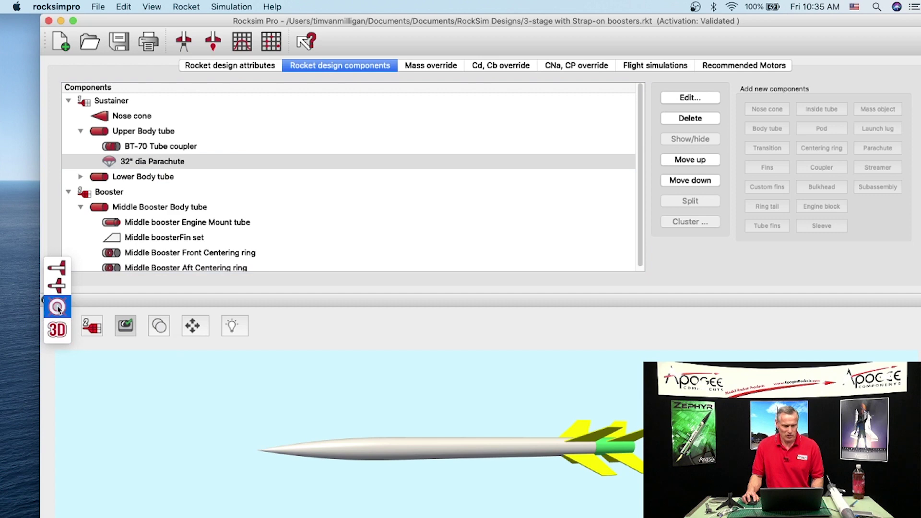
{"action": "left_click", "coordinate": [57, 269]}
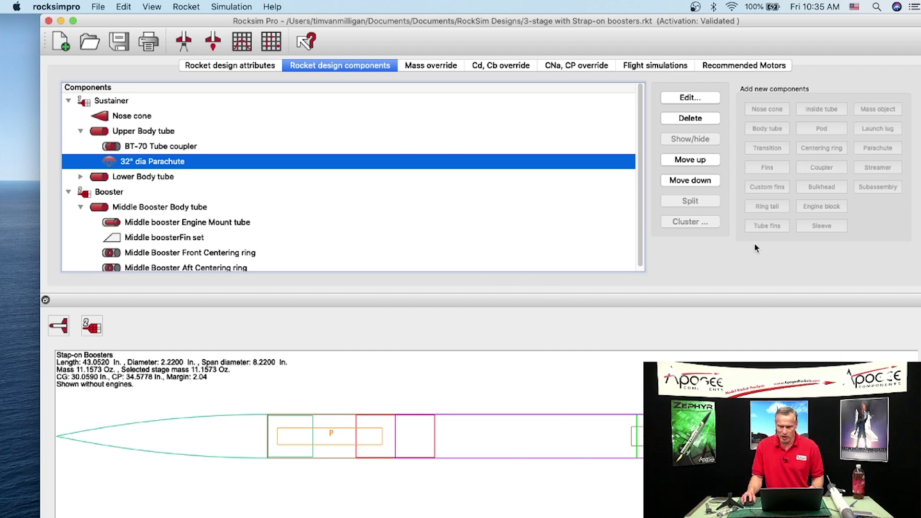
{"action": "left_click_drag", "start_coordinate": [761, 21], "coordinate": [440, 20]}
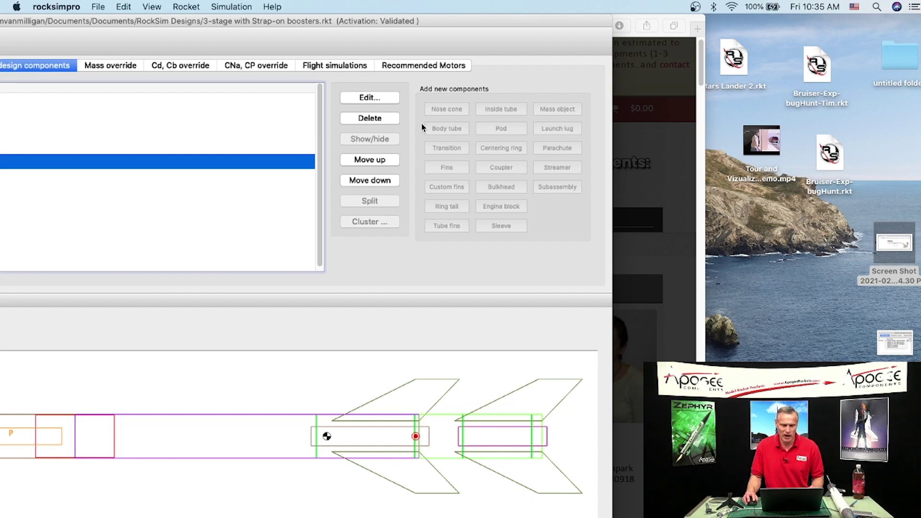
{"action": "left_click_drag", "start_coordinate": [379, 22], "coordinate": [665, 21]}
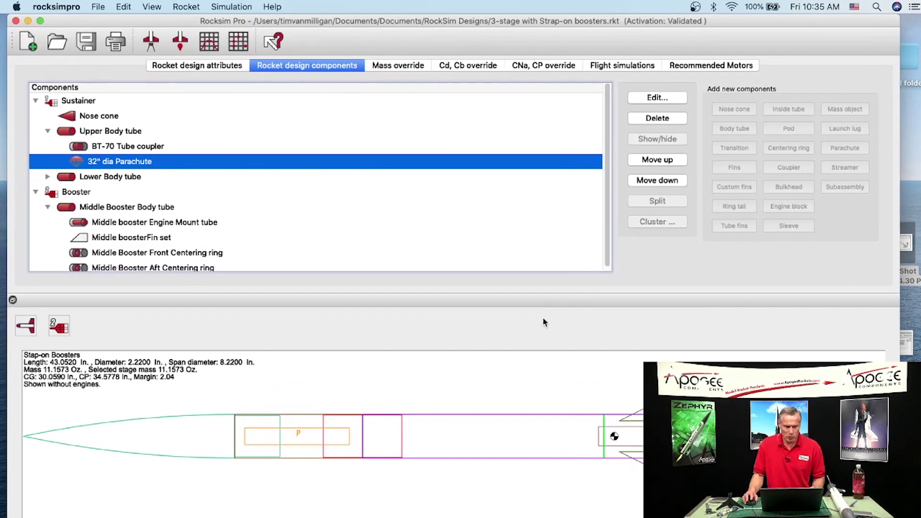
- Add the Apogee 15" Cut-To-Size parachute, part 29126, from the database to the Middle Booster Body tube
{"action": "scroll", "coordinate": [86, 212], "scroll_direction": "down", "scroll_amount": 1}
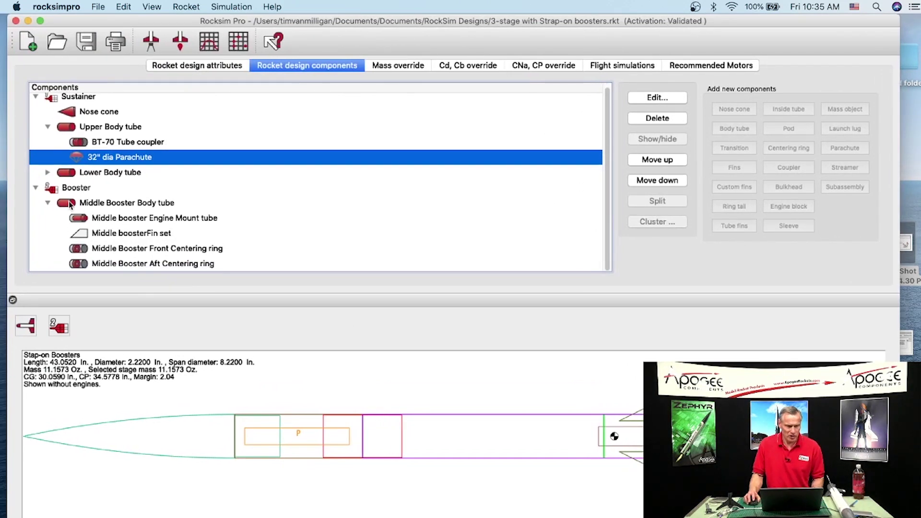
{"action": "left_click", "coordinate": [66, 204]}
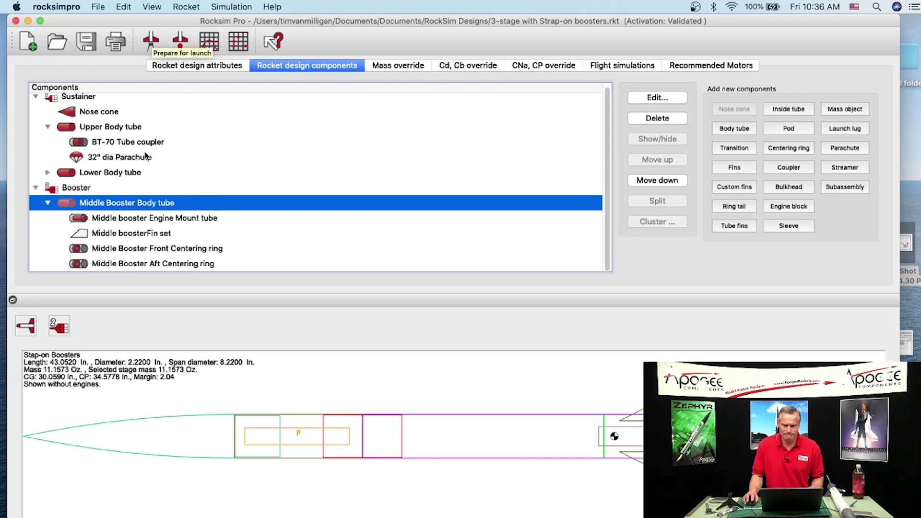
{"action": "left_click", "coordinate": [846, 148]}
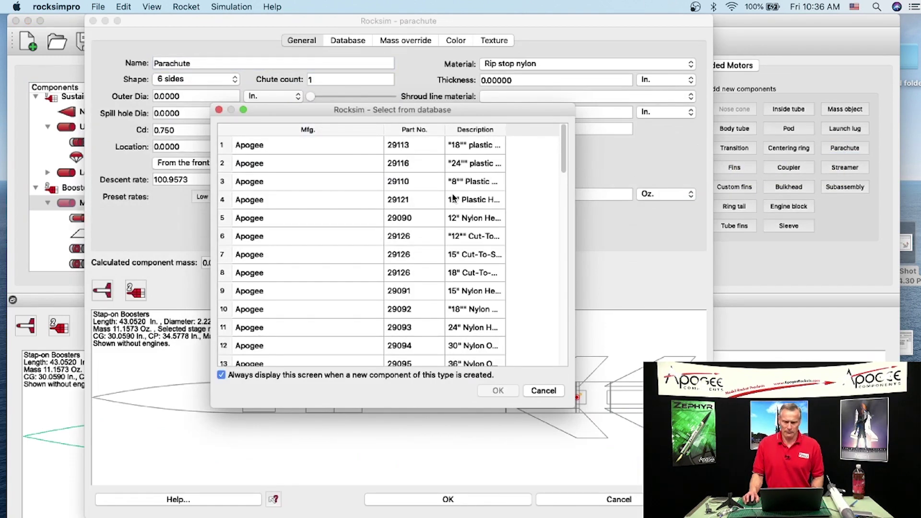
{"action": "left_click", "coordinate": [469, 258]}
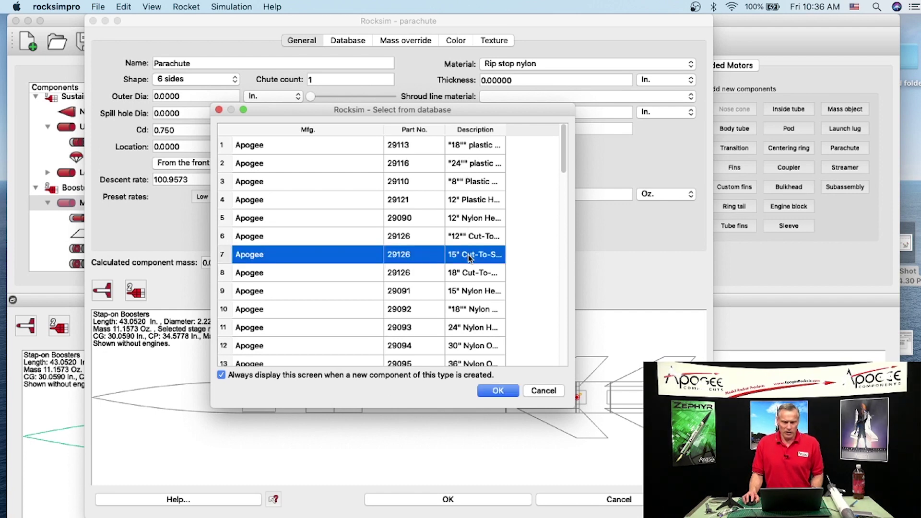
{"action": "left_click", "coordinate": [490, 392]}
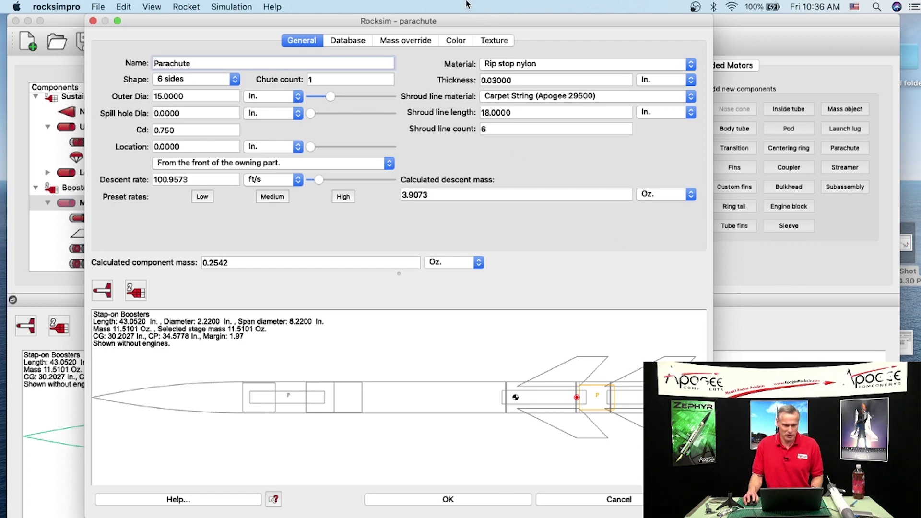
{"action": "left_click_drag", "start_coordinate": [462, 23], "coordinate": [378, 23]}
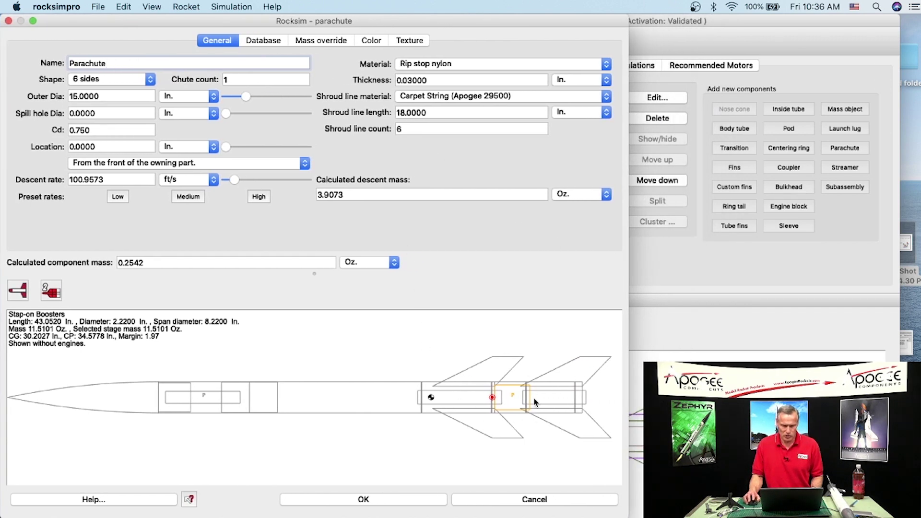
{"action": "left_click_drag", "start_coordinate": [312, 272], "coordinate": [313, 225]}
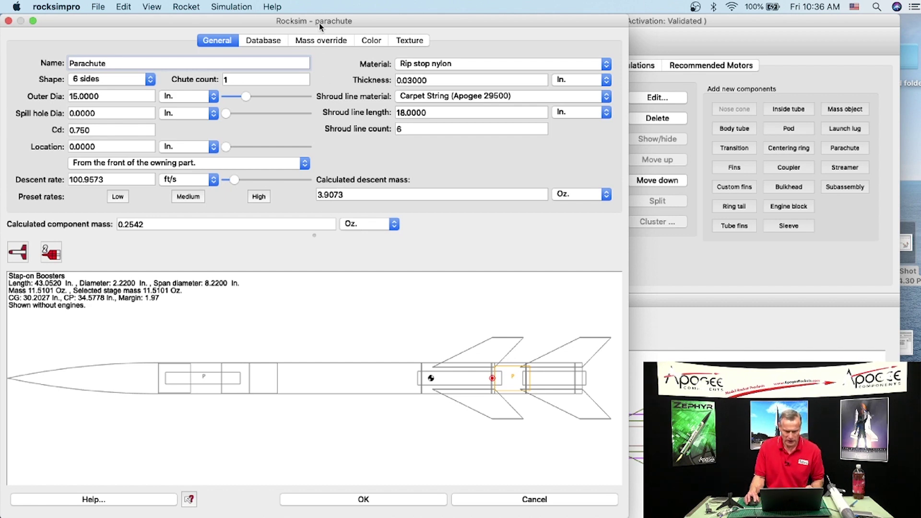
{"action": "left_click_drag", "start_coordinate": [320, 24], "coordinate": [327, 23]}
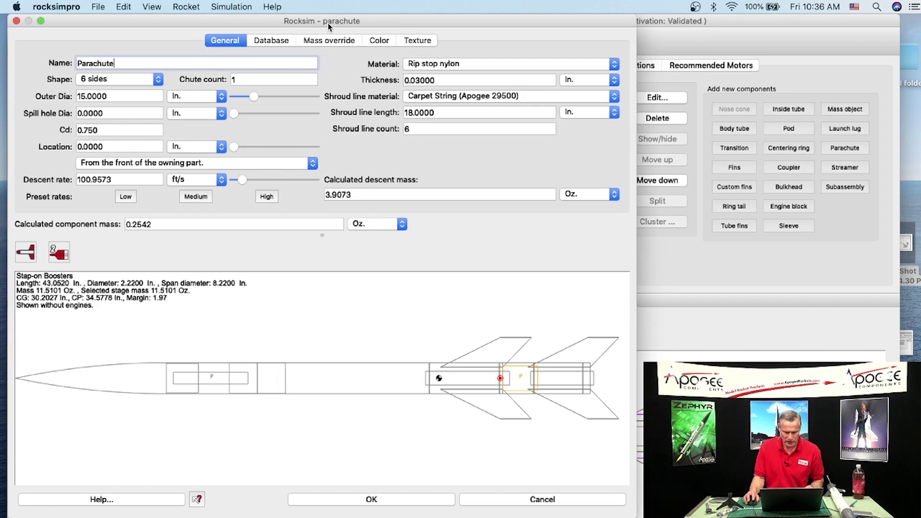
{"action": "left_click", "coordinate": [399, 502]}
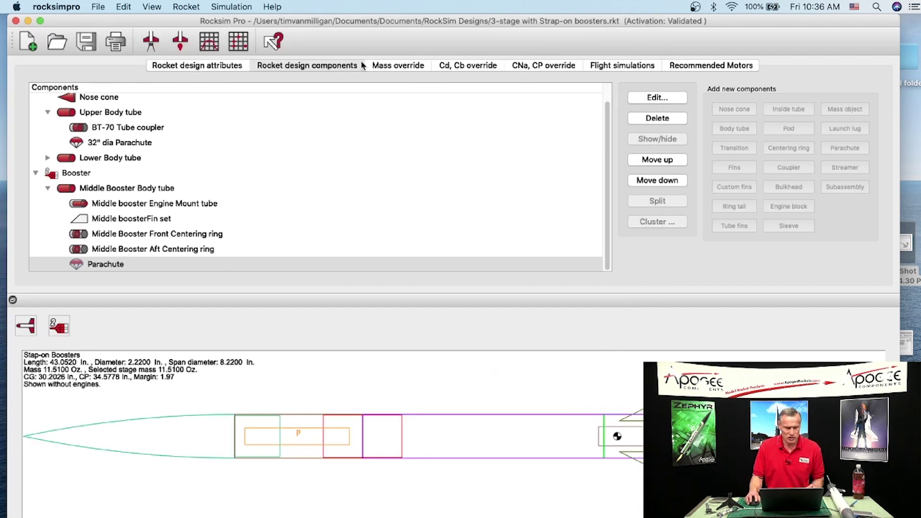
- Prepare a launch and load an Estes D12 engine with a 0 second ejection delay into the sustainer's engine mount
{"action": "left_click", "coordinate": [159, 46]}
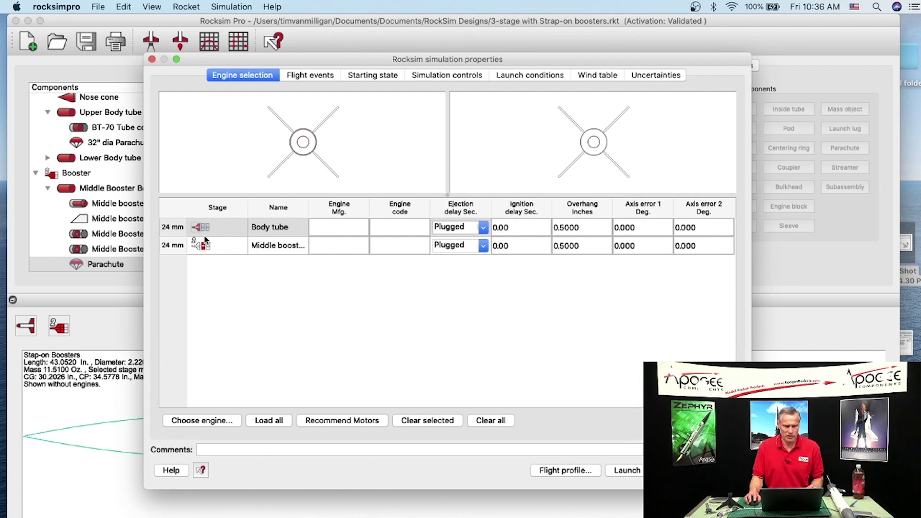
{"action": "left_click", "coordinate": [218, 427]}
{"action": "scroll", "coordinate": [291, 203], "scroll_direction": "down", "scroll_amount": 10}
{"action": "scroll", "coordinate": [291, 203], "scroll_direction": "down", "scroll_amount": 6}
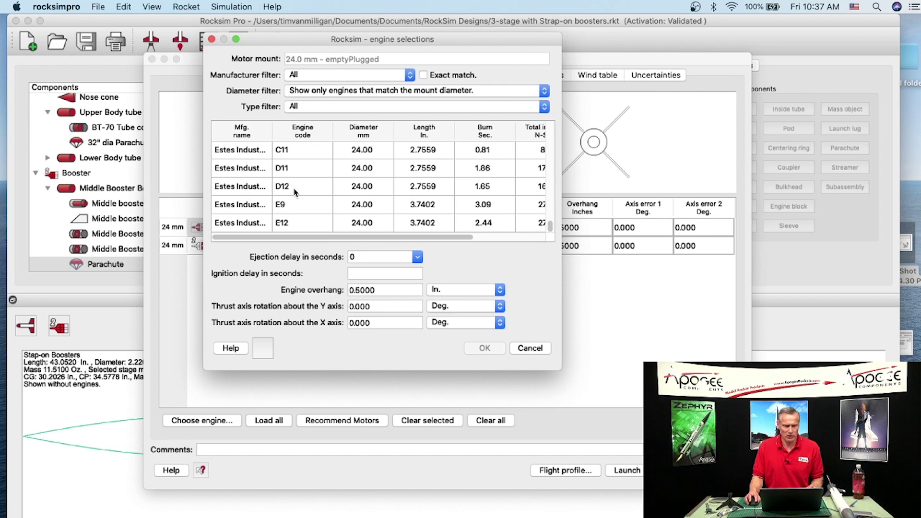
{"action": "left_click", "coordinate": [293, 186]}
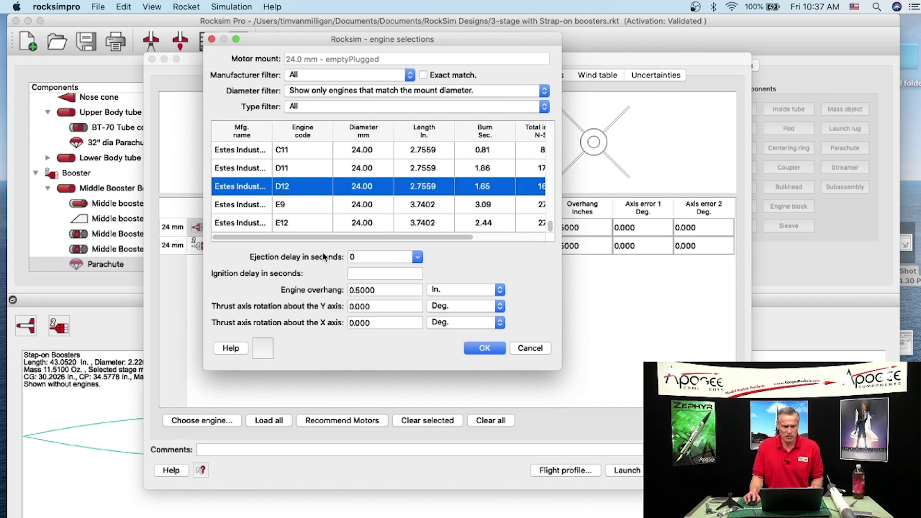
{"action": "left_click", "coordinate": [477, 349]}
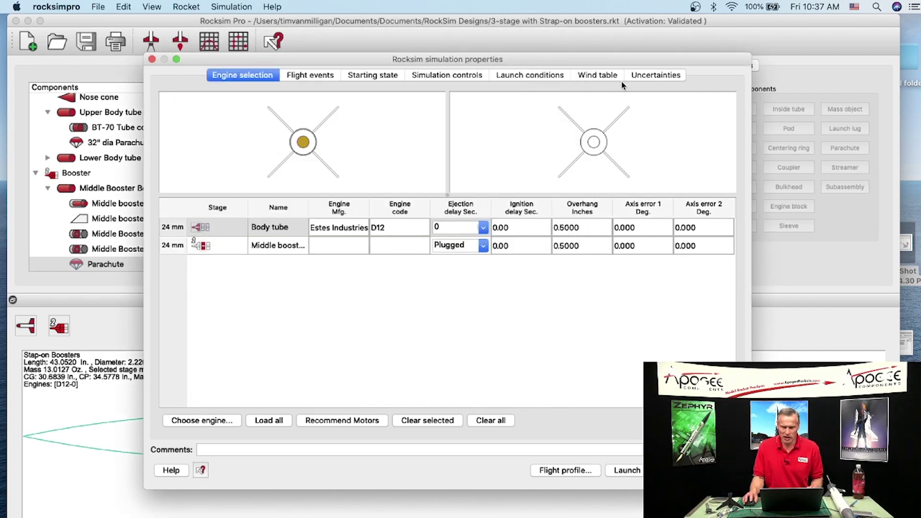
- Check the loaded sustainer engine's position in the rocket drawing, and return to the simulation properties
{"action": "left_click_drag", "start_coordinate": [609, 62], "coordinate": [81, 265]}
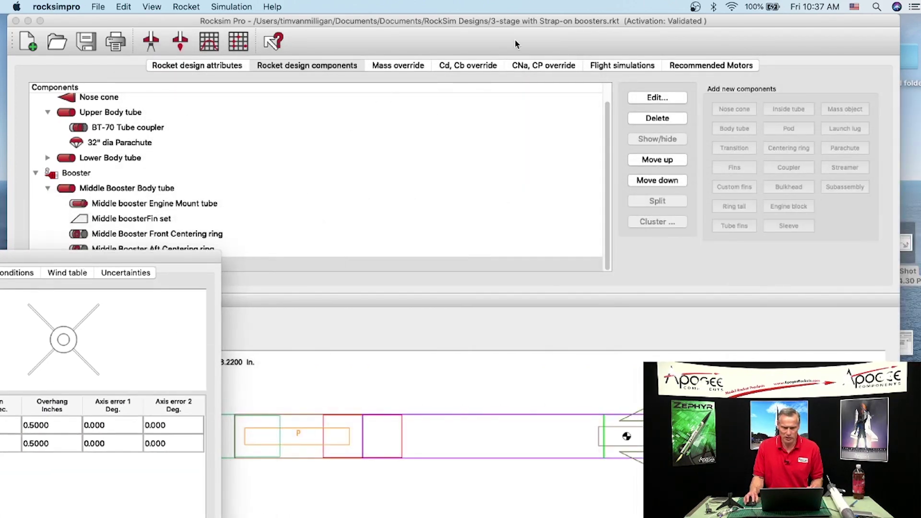
{"action": "left_click_drag", "start_coordinate": [480, 23], "coordinate": [178, 23]}
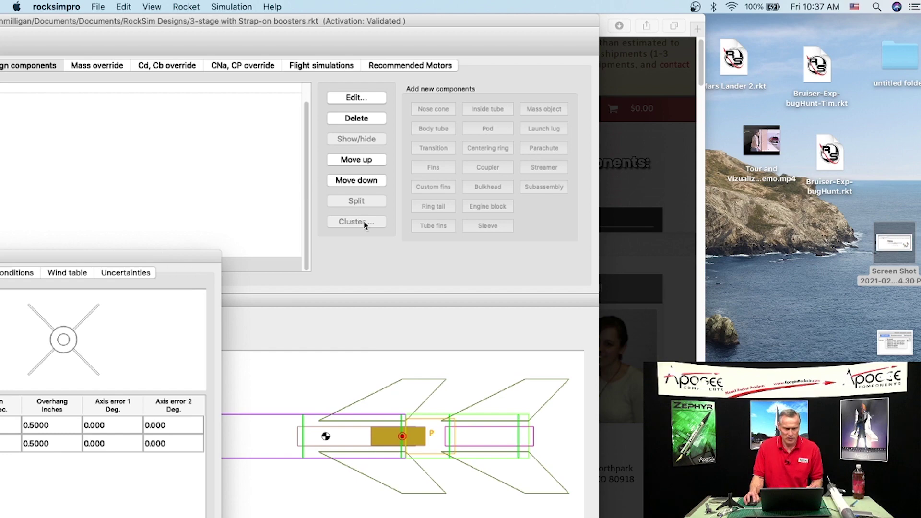
{"action": "double_click", "coordinate": [170, 252]}
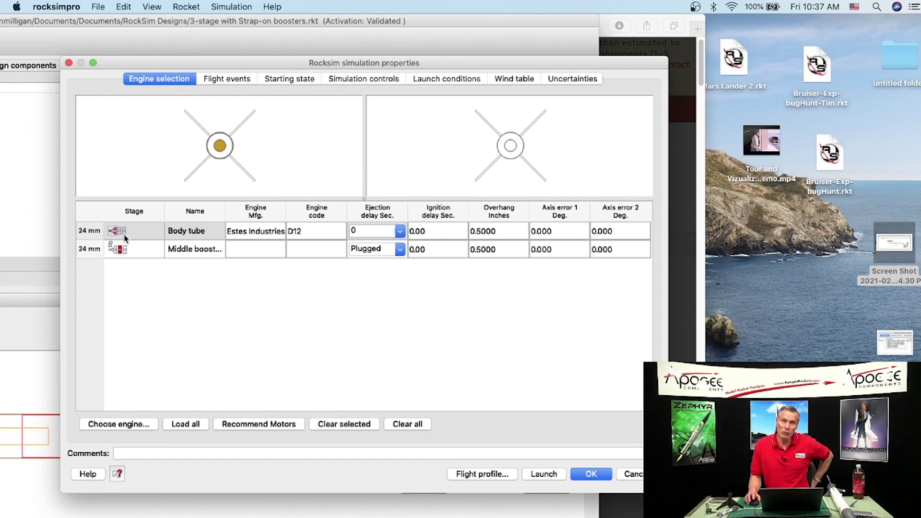
- Load the D12 engine into all mounts and set the sustainer's ejection delay to 7 seconds
{"action": "left_click", "coordinate": [176, 426]}
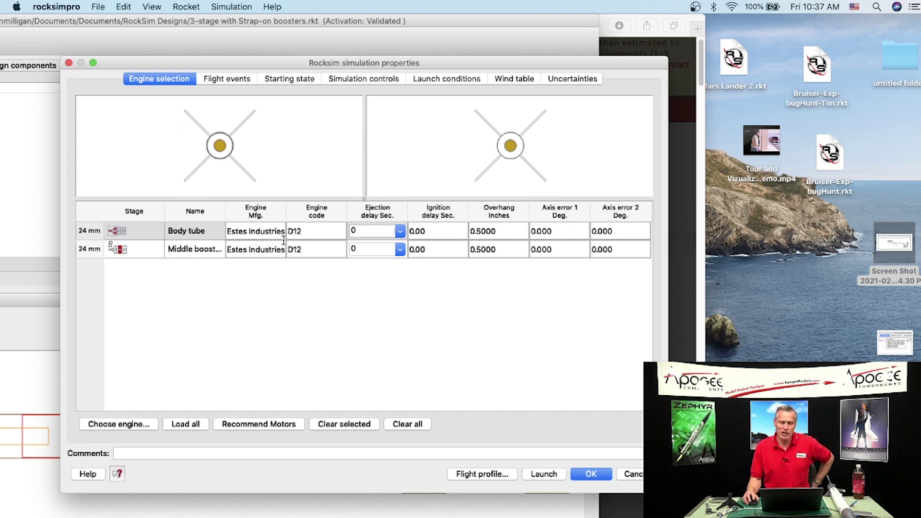
{"action": "left_click", "coordinate": [400, 233]}
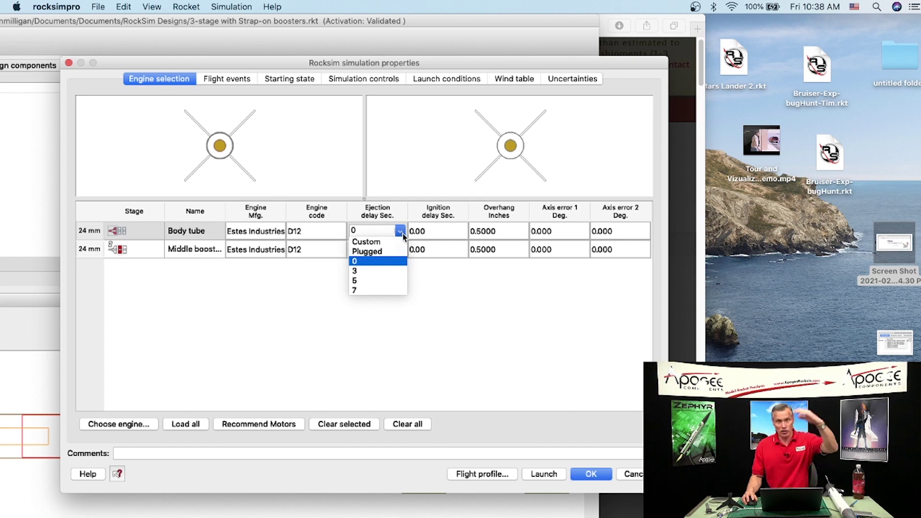
{"action": "left_click", "coordinate": [387, 290]}
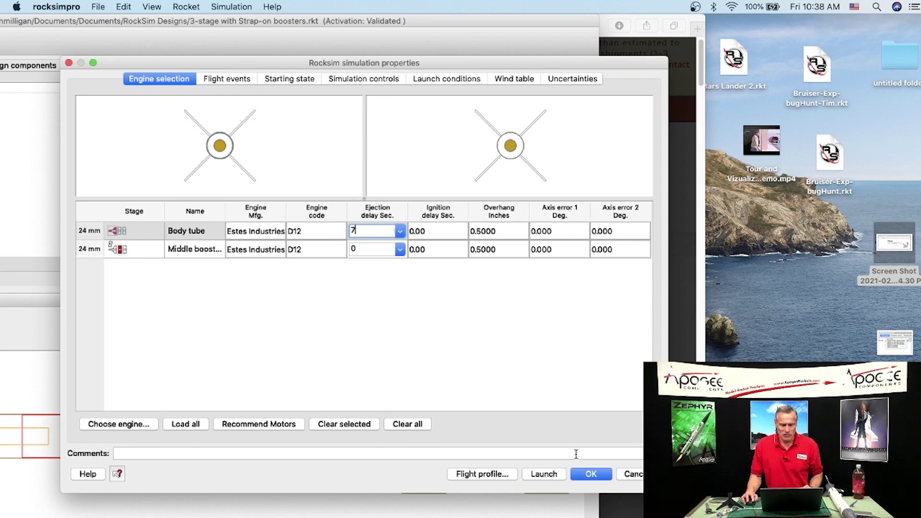
{"action": "left_click", "coordinate": [586, 476]}
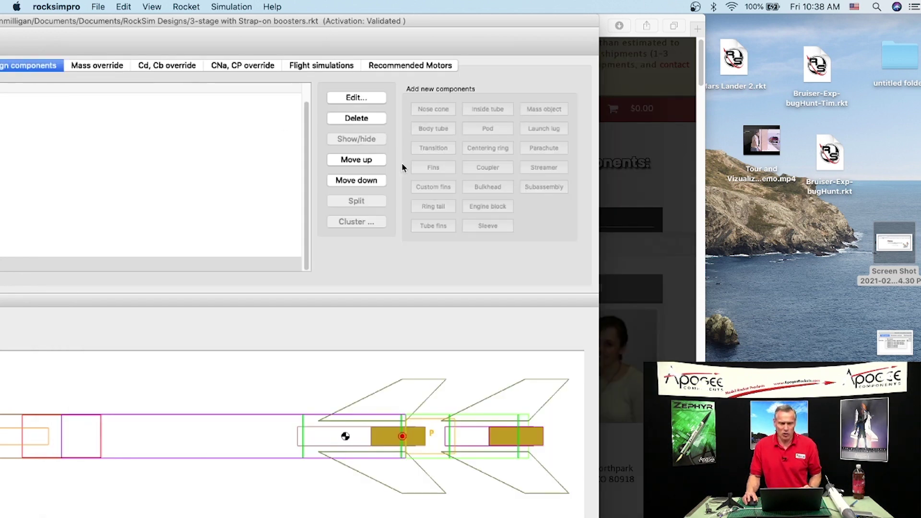
- Open the booster parachute's properties and check its descent rate and calculated descent mass
{"action": "left_click_drag", "start_coordinate": [382, 21], "coordinate": [662, 18]}
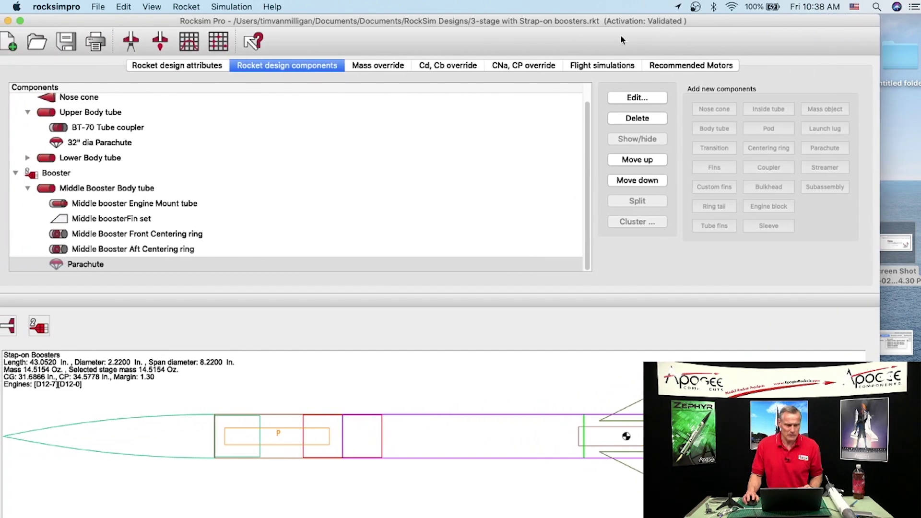
{"action": "double_click", "coordinate": [82, 265]}
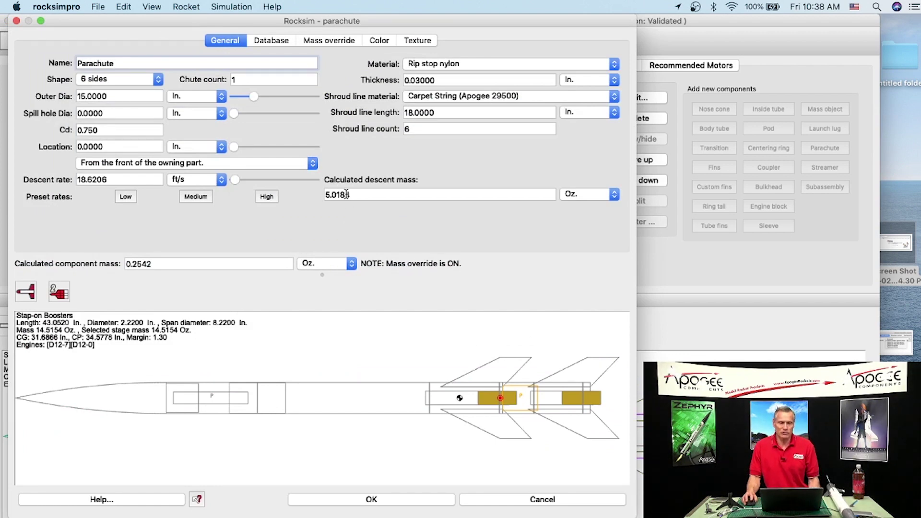
{"action": "left_click_drag", "start_coordinate": [240, 19], "coordinate": [383, 19]}
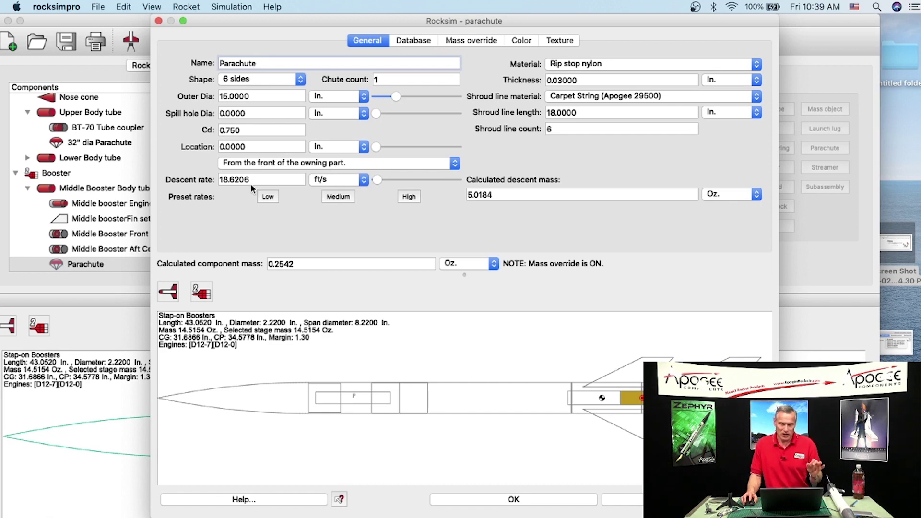
- Try the low preset descent rate and smaller sizes for the booster parachute, and set its outer diameter to 12.75 in
{"action": "left_click", "coordinate": [272, 199]}
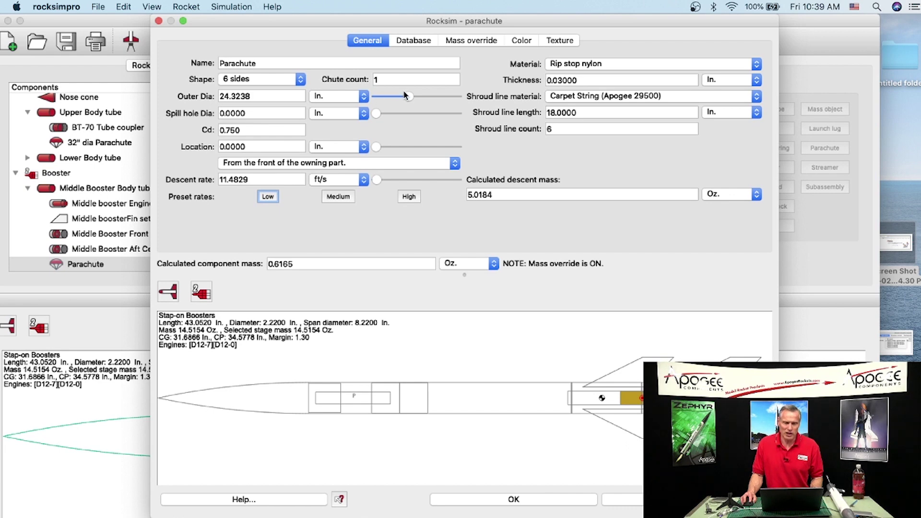
{"action": "left_click_drag", "start_coordinate": [411, 99], "coordinate": [388, 101]}
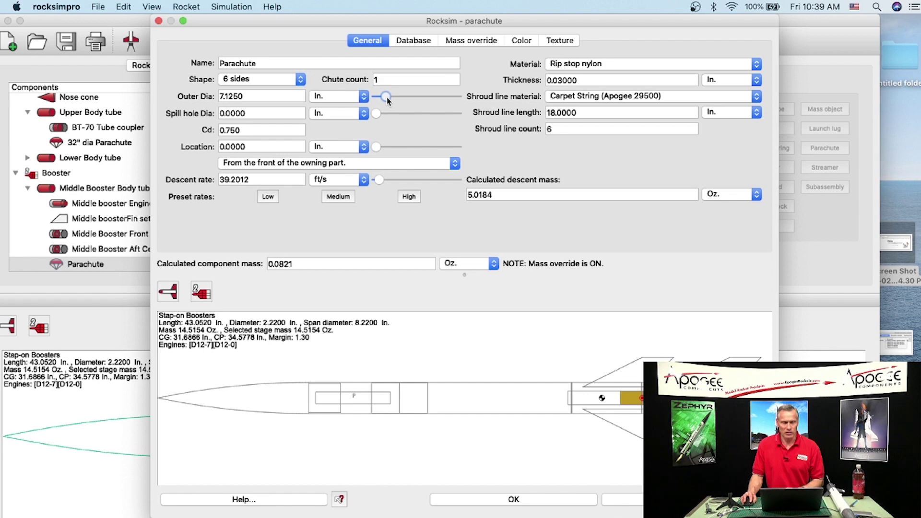
{"action": "left_click_drag", "start_coordinate": [388, 96], "coordinate": [384, 102]}
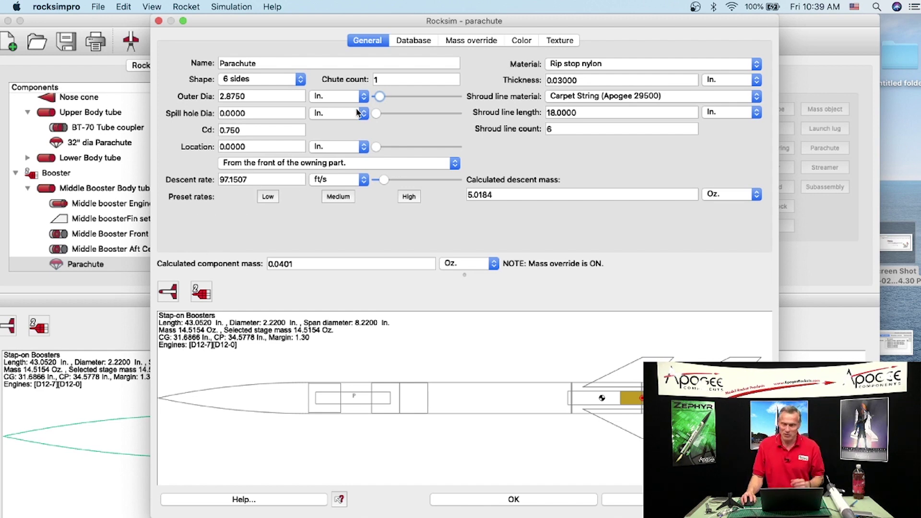
{"action": "left_click_drag", "start_coordinate": [379, 97], "coordinate": [398, 98]}
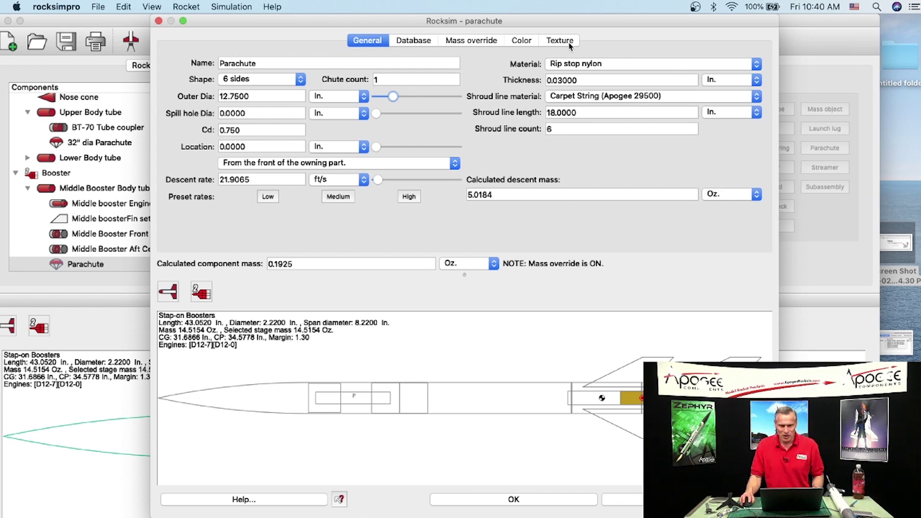
- Set the booster parachute's diffuse color to red (#ff0000) and accept the parachute properties
{"action": "left_click", "coordinate": [525, 44]}
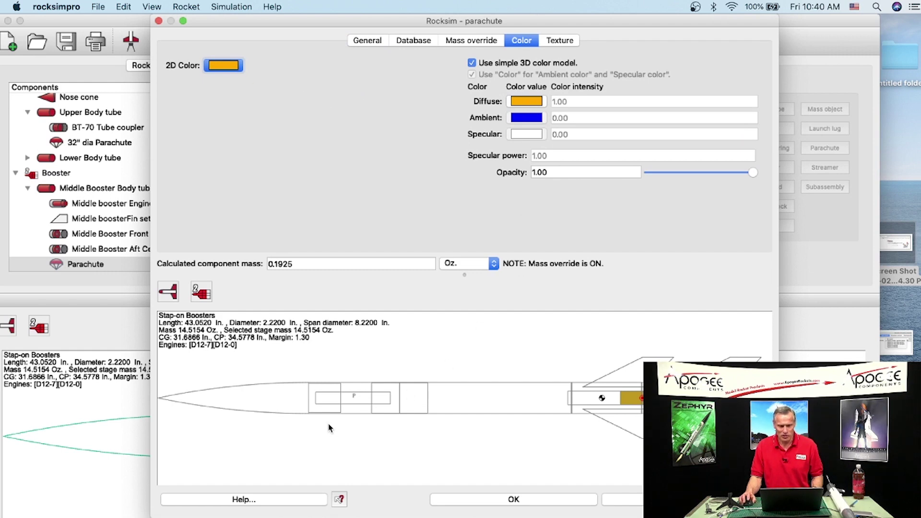
{"action": "left_click", "coordinate": [528, 103]}
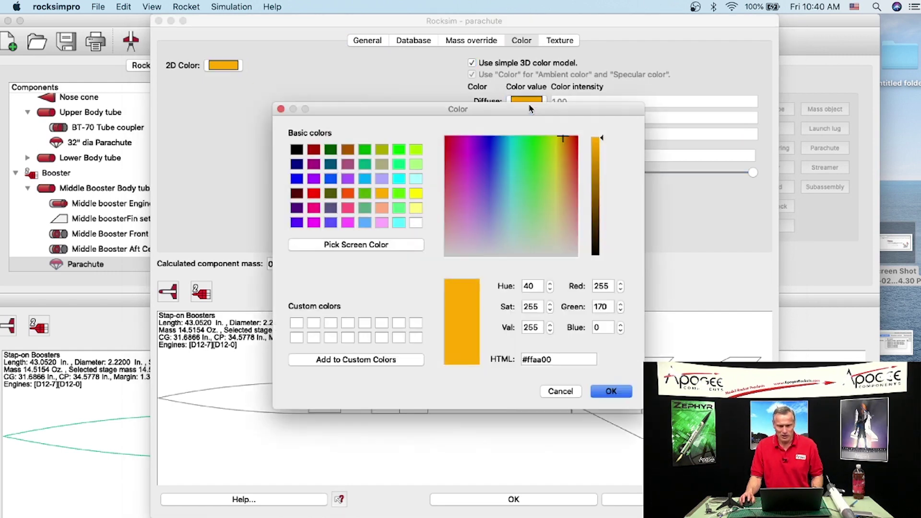
{"action": "left_click", "coordinate": [315, 193]}
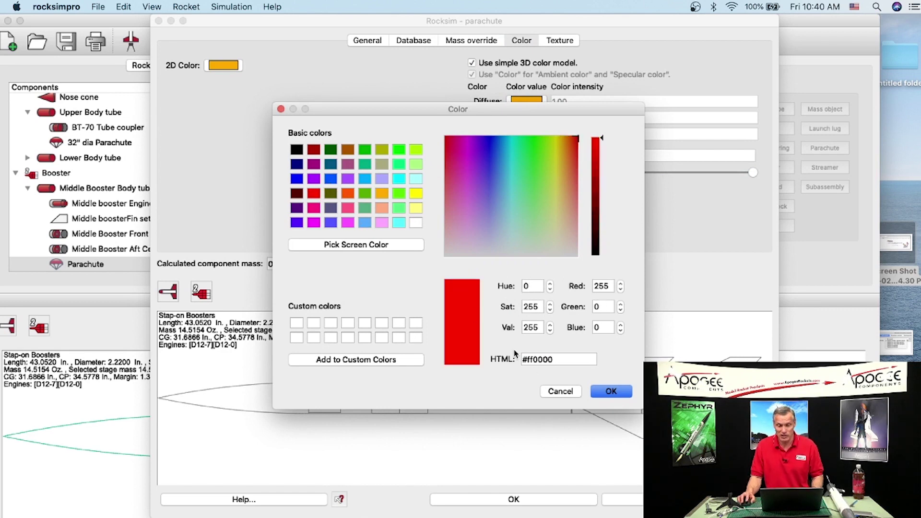
{"action": "left_click", "coordinate": [611, 392]}
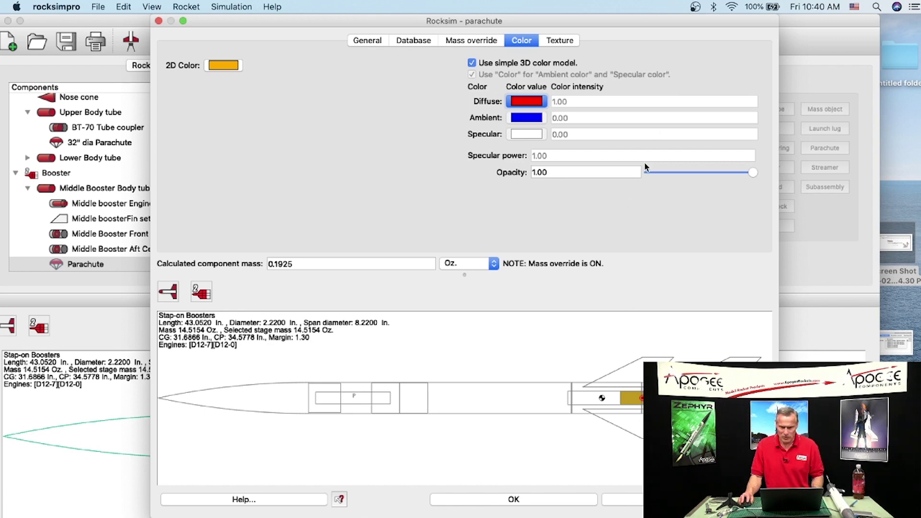
{"action": "left_click_drag", "start_coordinate": [649, 20], "coordinate": [505, 19]}
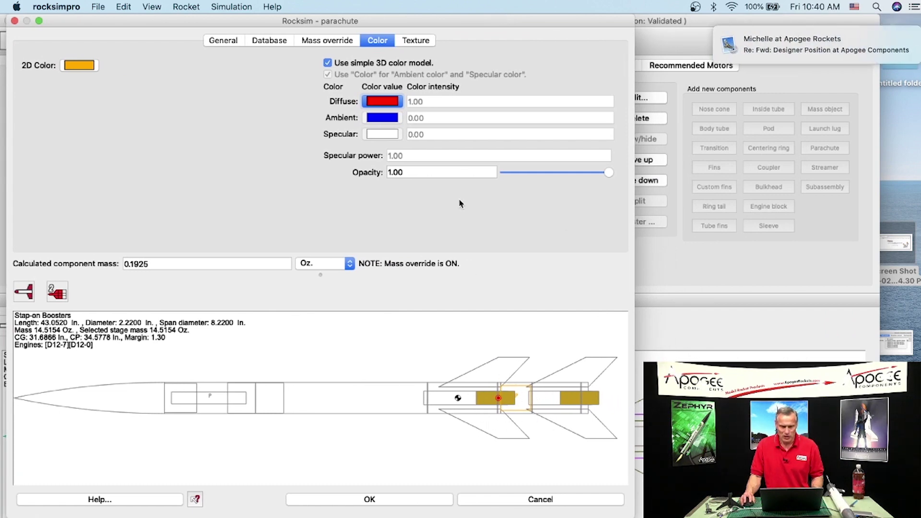
{"action": "left_click_drag", "start_coordinate": [435, 19], "coordinate": [479, 19]}
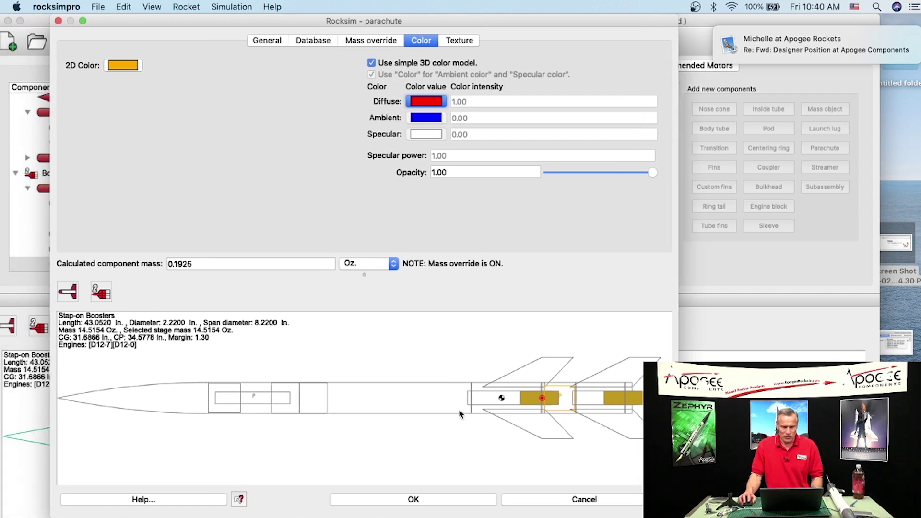
{"action": "left_click", "coordinate": [432, 503]}
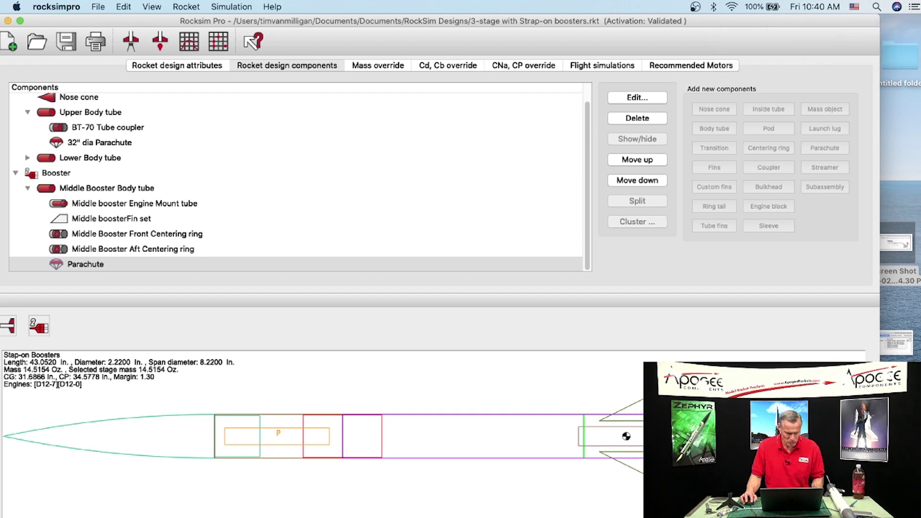
{"action": "left_click", "coordinate": [896, 244]}
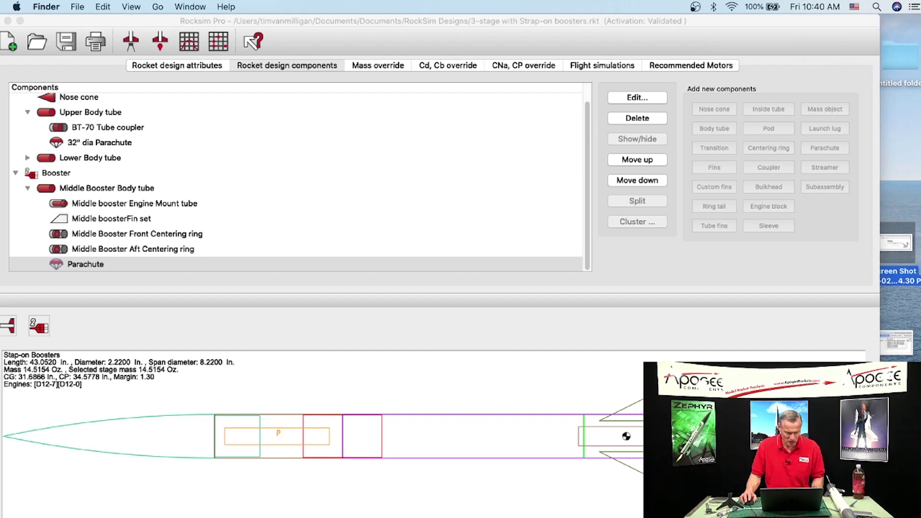
{"action": "key", "text": "super+Tab"}
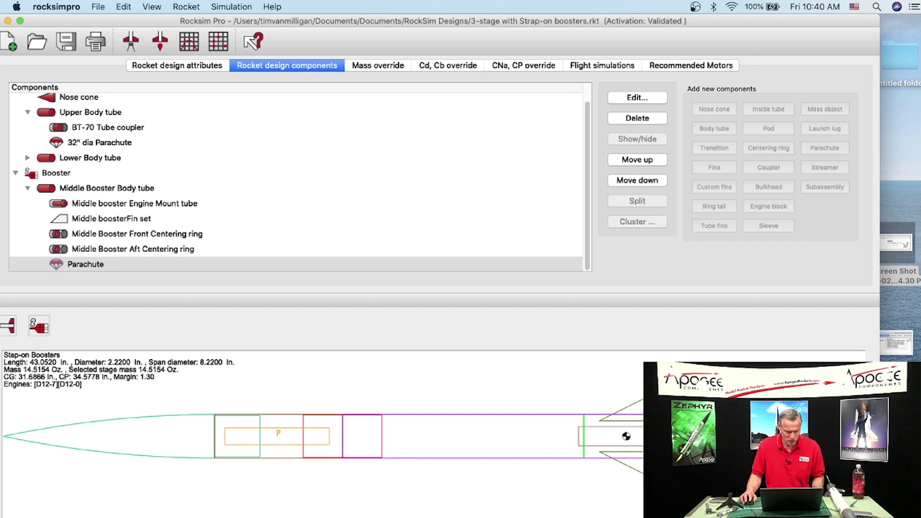
{"action": "right_click", "coordinate": [186, 512]}
{"action": "left_click", "coordinate": [200, 508]}
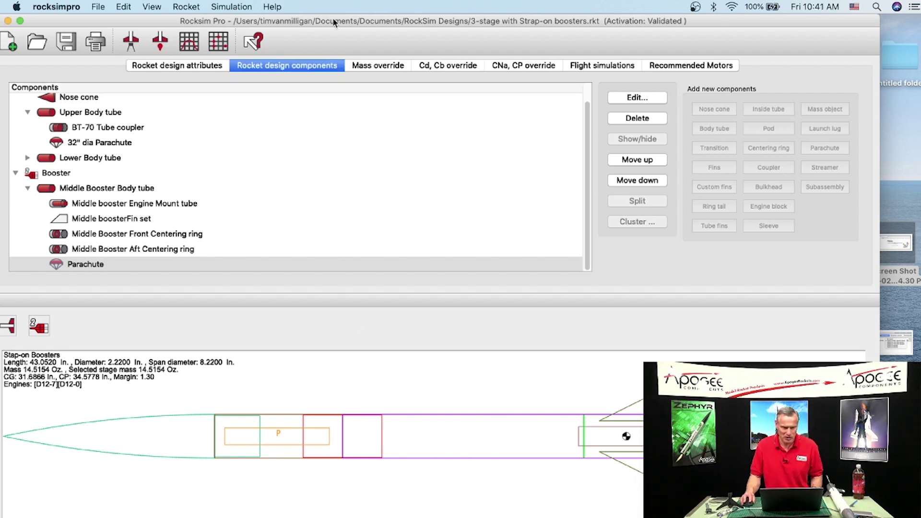
{"action": "left_click_drag", "start_coordinate": [332, 26], "coordinate": [353, 27]}
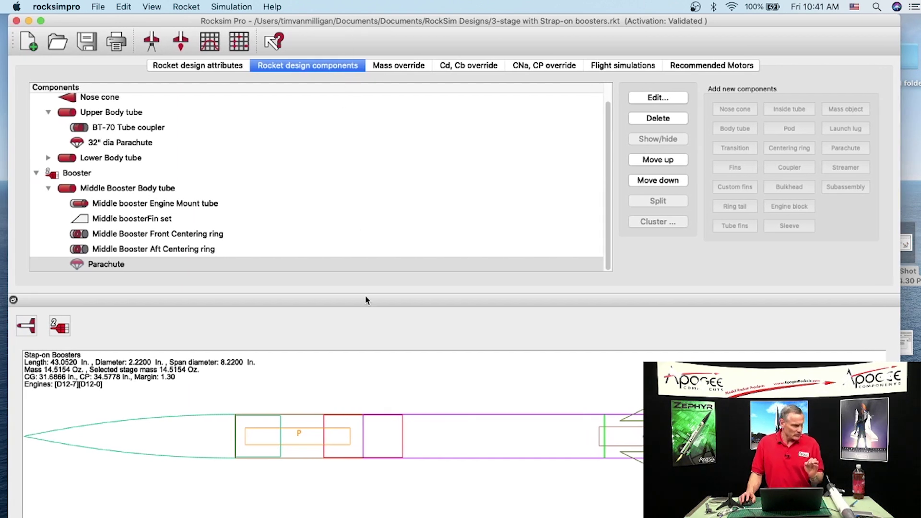
- Rename the booster stage's parachute to "BOOSTER Parachute"
{"action": "left_click", "coordinate": [93, 266]}
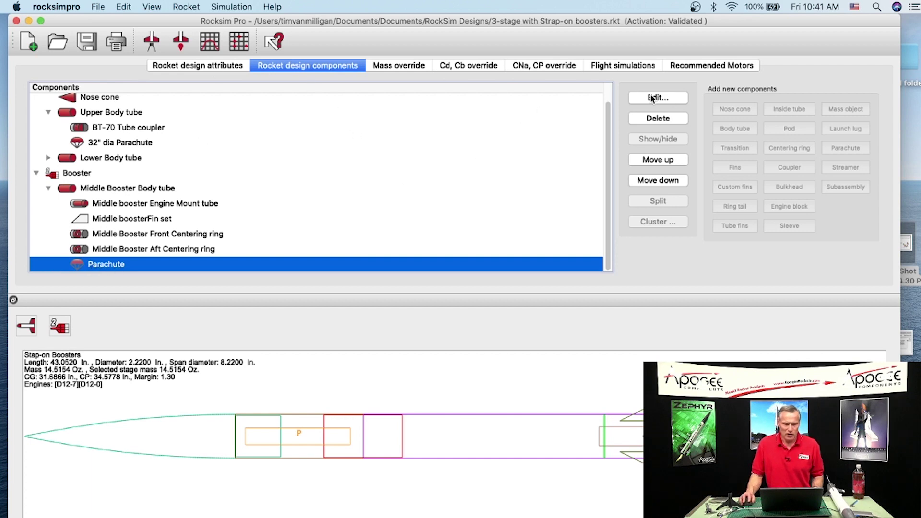
{"action": "double_click", "coordinate": [98, 266]}
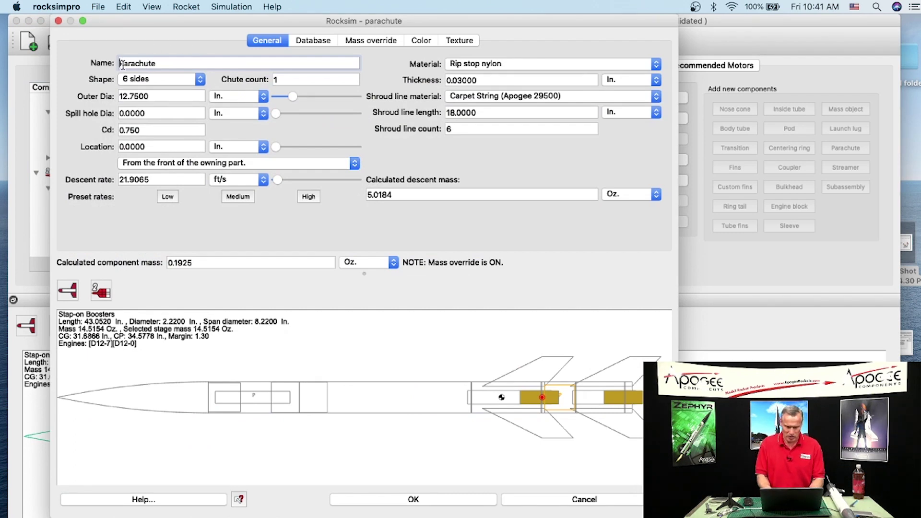
{"action": "type", "text": "BOOSTER"}
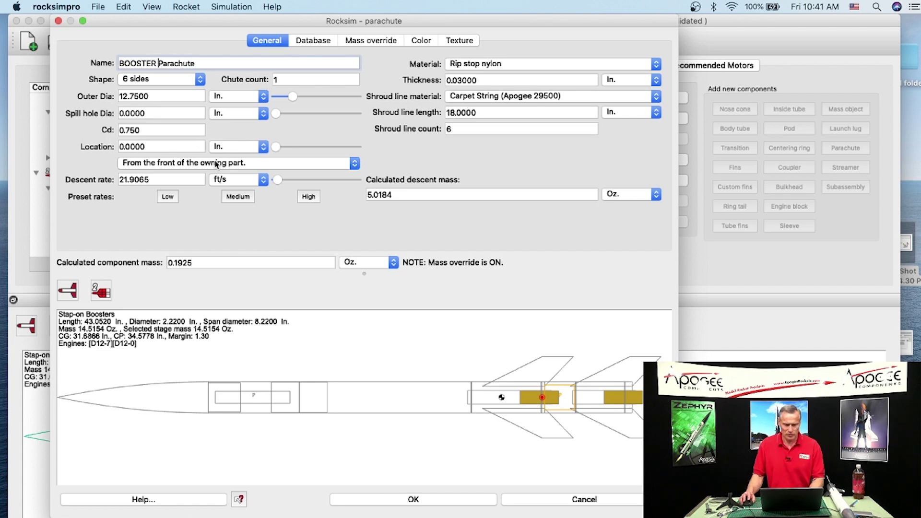
{"action": "left_click", "coordinate": [391, 503]}
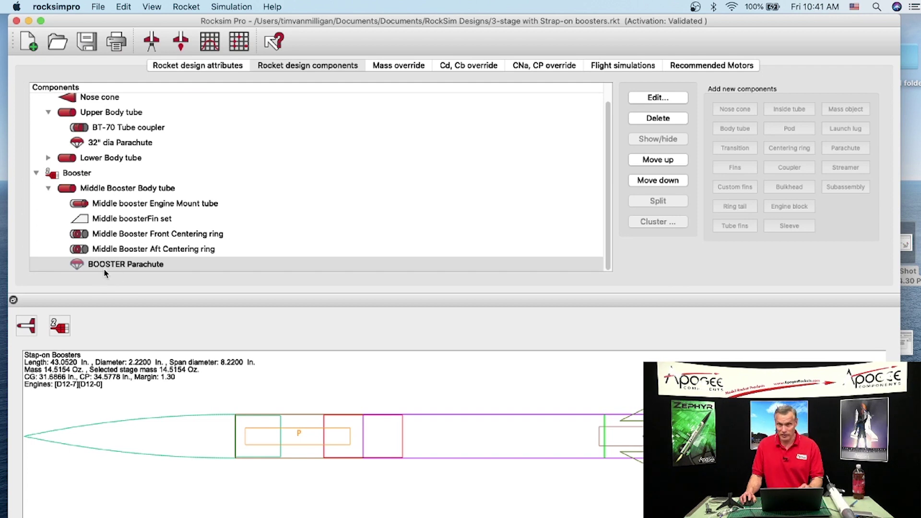
- Show the flight events in the simulation properties and widen the Device column so the full device names fit
{"action": "left_click", "coordinate": [152, 42]}
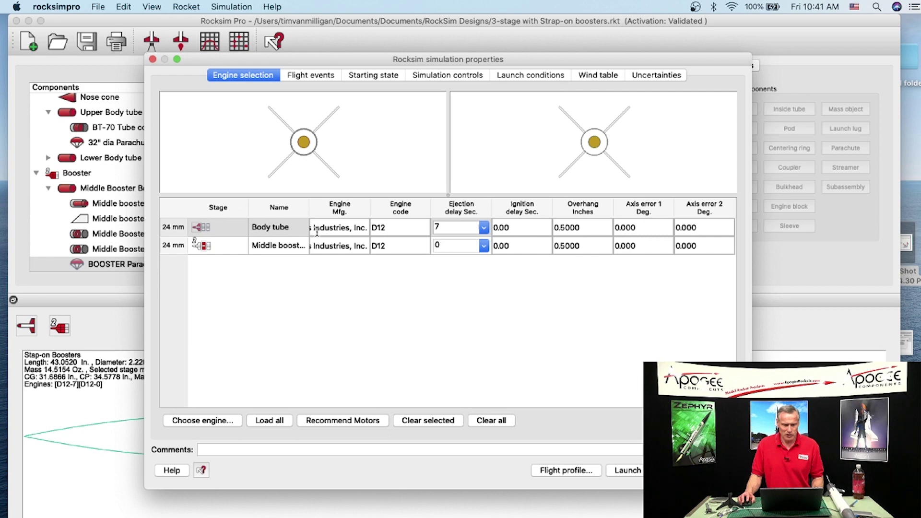
{"action": "left_click", "coordinate": [313, 78]}
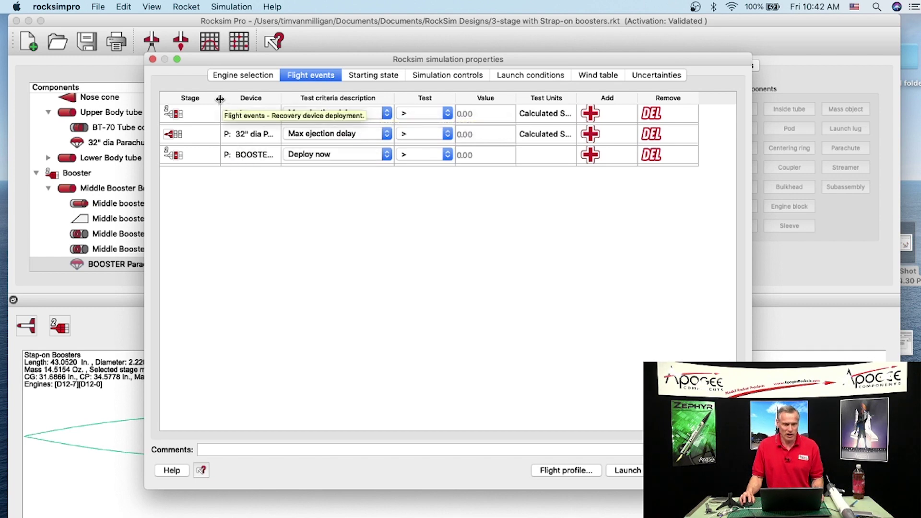
{"action": "left_click_drag", "start_coordinate": [219, 97], "coordinate": [211, 97]}
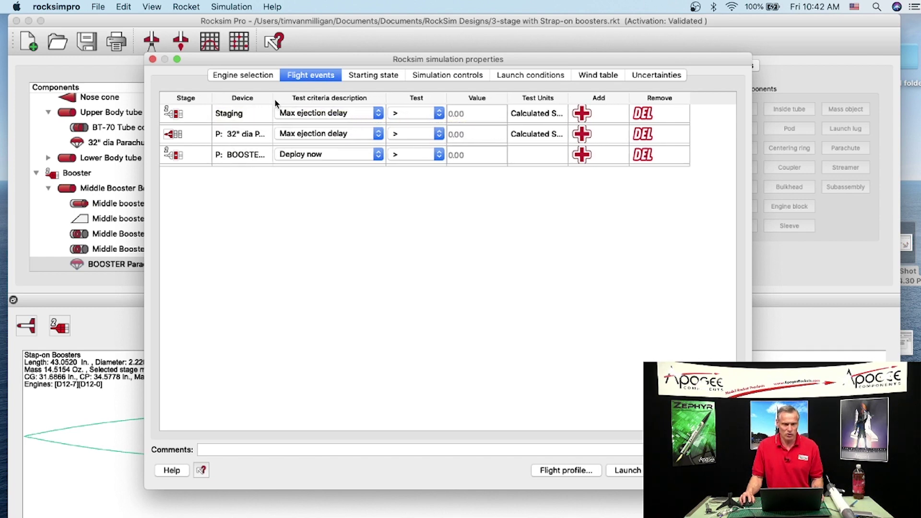
{"action": "left_click_drag", "start_coordinate": [274, 98], "coordinate": [358, 98]}
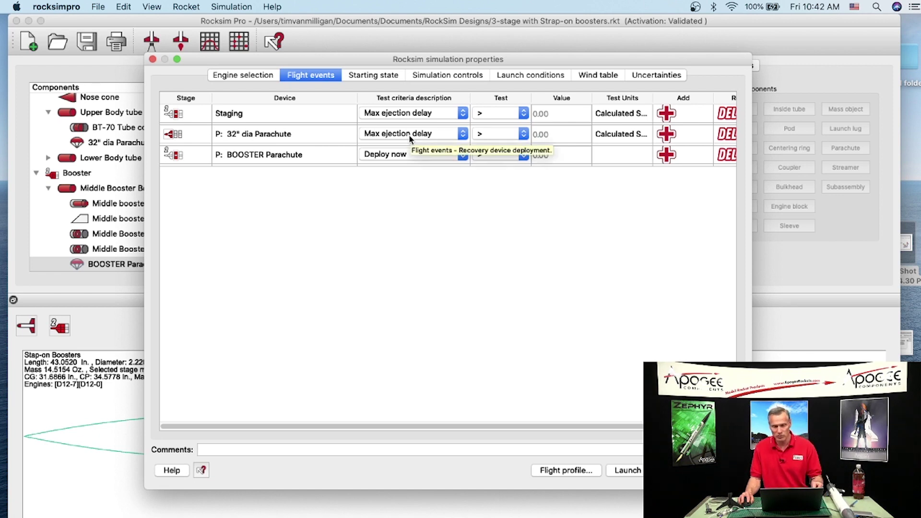
- Set the BOOSTER Parachute to deploy when the time relative to stage separation exceeds 1 second
{"action": "left_click", "coordinate": [407, 154]}
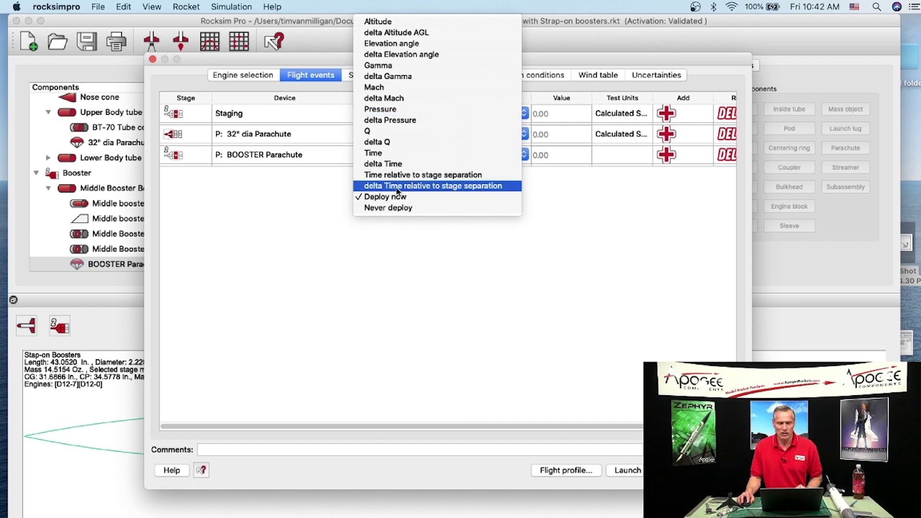
{"action": "left_click", "coordinate": [425, 176]}
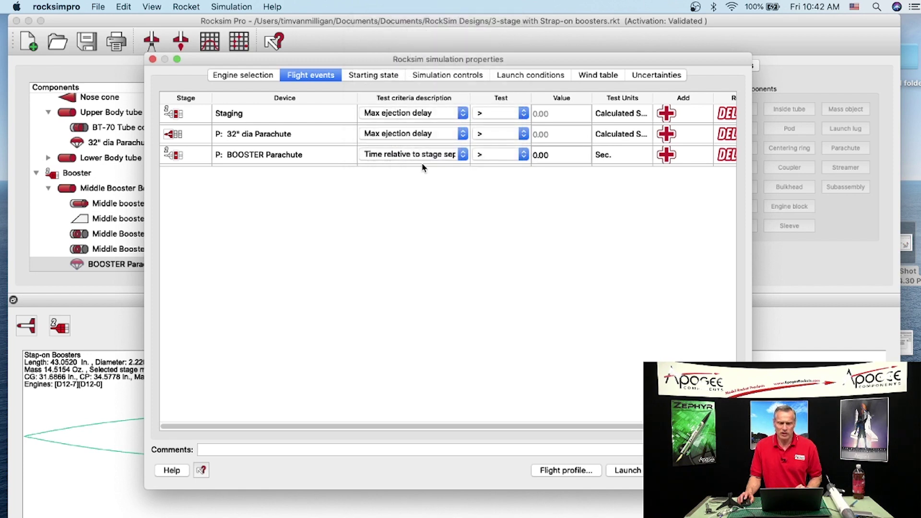
{"action": "left_click", "coordinate": [547, 155]}
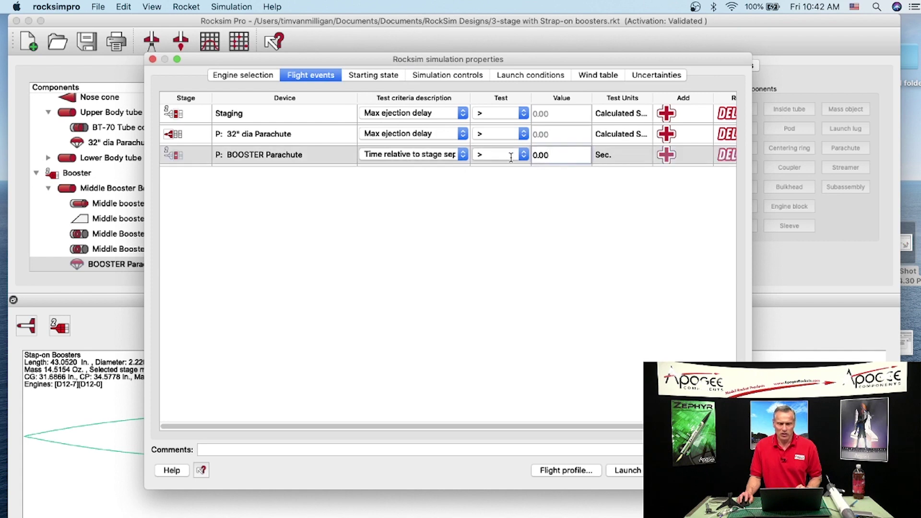
{"action": "left_click_drag", "start_coordinate": [556, 155], "coordinate": [514, 155]}
{"action": "type", "text": "1"}
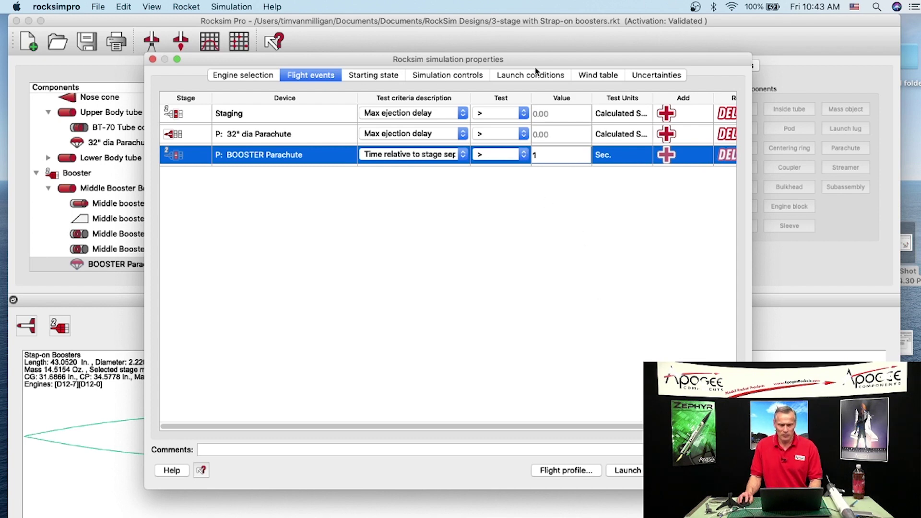
- Set the launch guide angle from vertical to about -3.125 degrees and run the simulation with its flight profile
{"action": "left_click", "coordinate": [442, 76]}
{"action": "left_click", "coordinate": [362, 75]}
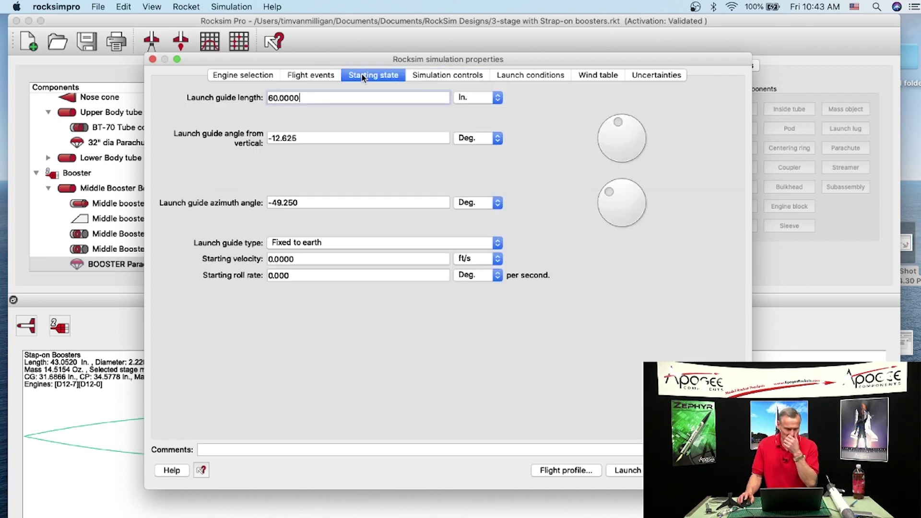
{"action": "left_click_drag", "start_coordinate": [617, 123], "coordinate": [621, 121]}
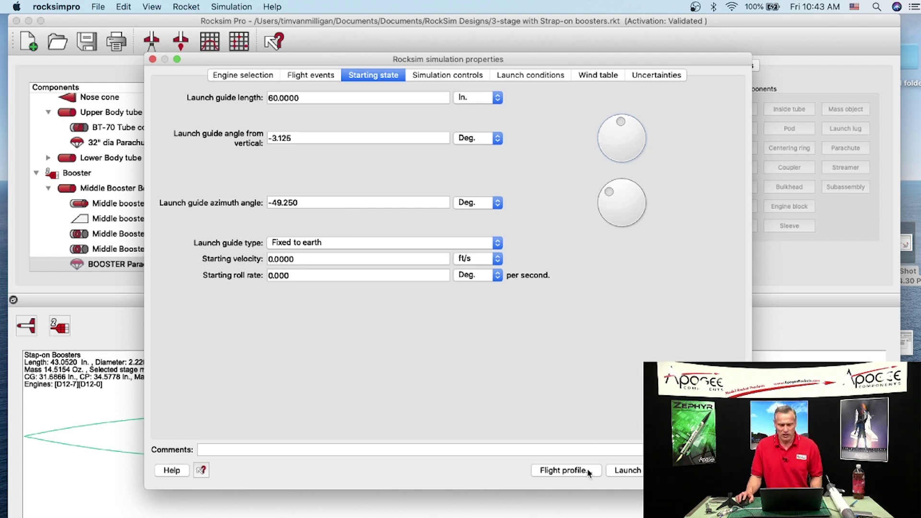
{"action": "left_click", "coordinate": [563, 468]}
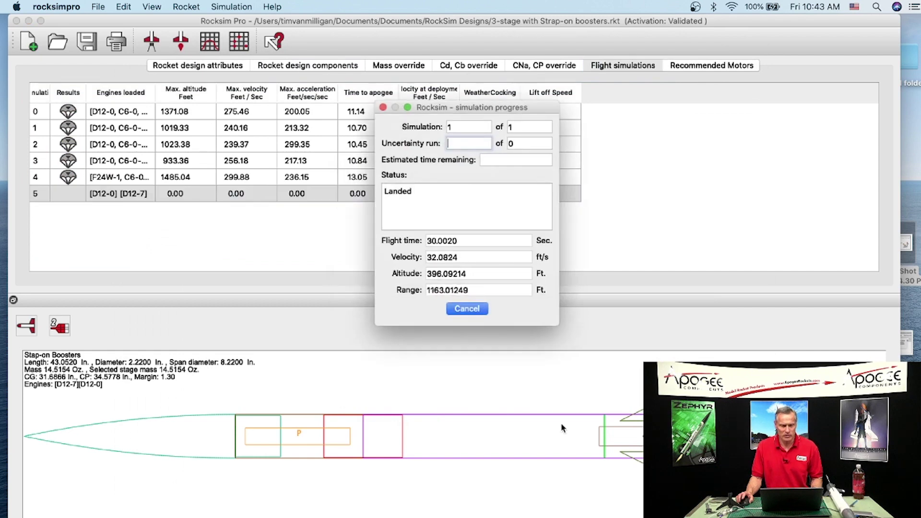
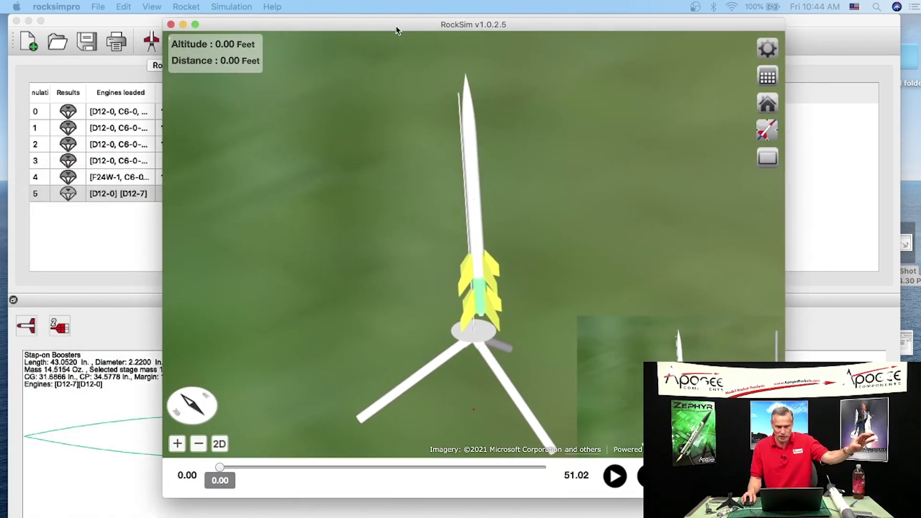
- Switch the 3D flight view from the rocket close-up to a tilted overview of the launch field
{"action": "left_click_drag", "start_coordinate": [396, 30], "coordinate": [304, 29]}
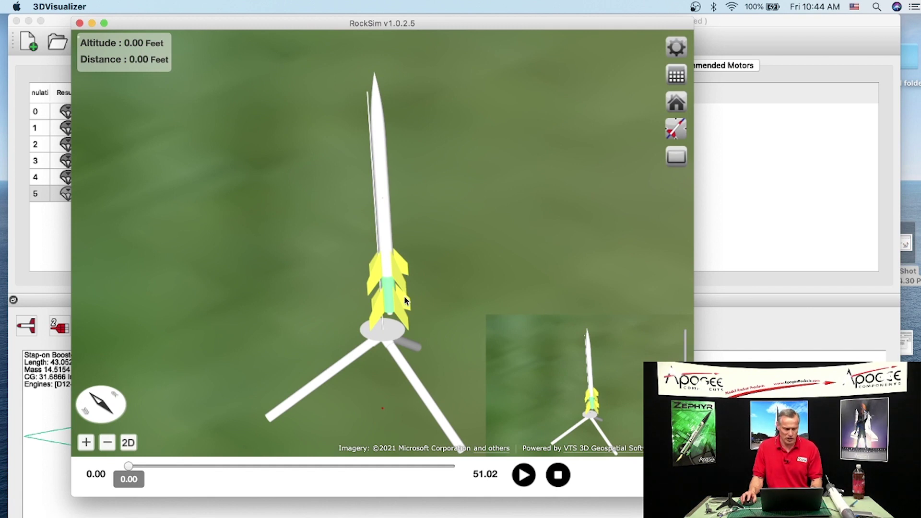
{"action": "left_click_drag", "start_coordinate": [470, 308], "coordinate": [472, 263]}
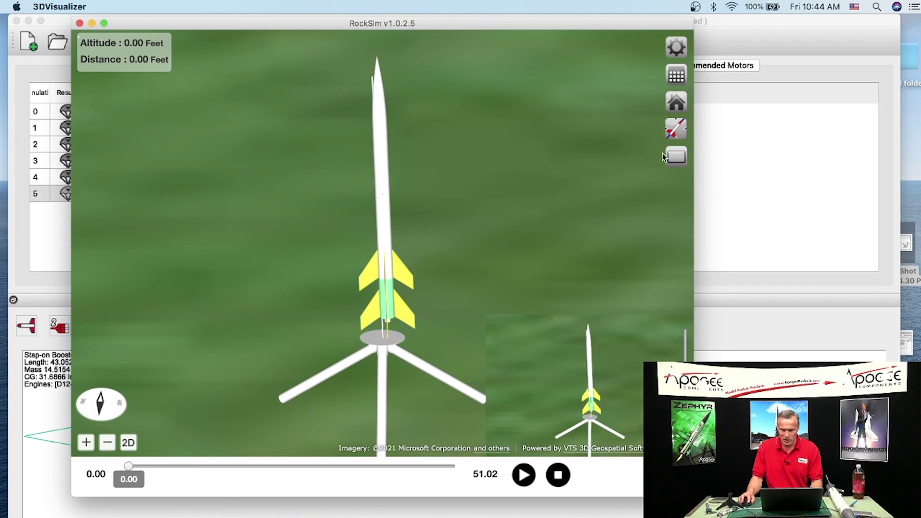
{"action": "left_click", "coordinate": [673, 135]}
{"action": "left_click", "coordinate": [591, 159]}
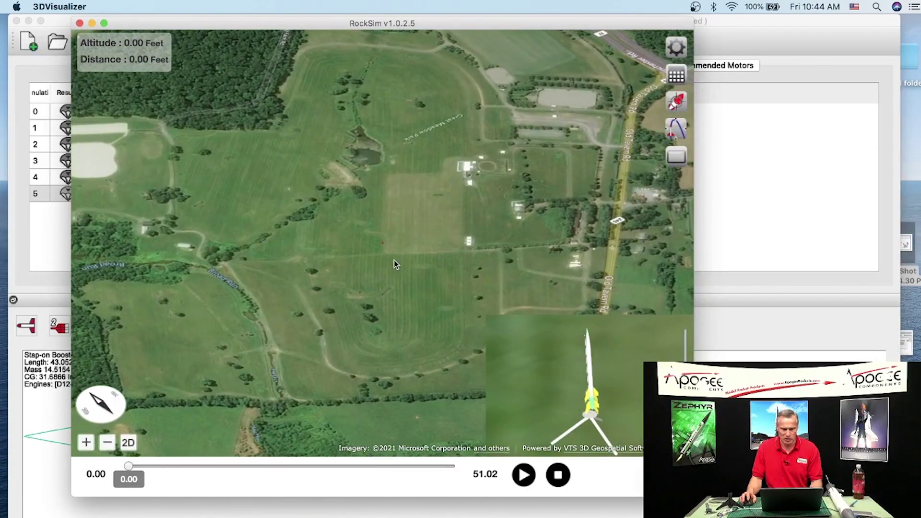
{"action": "left_click_drag", "start_coordinate": [397, 264], "coordinate": [385, 301]}
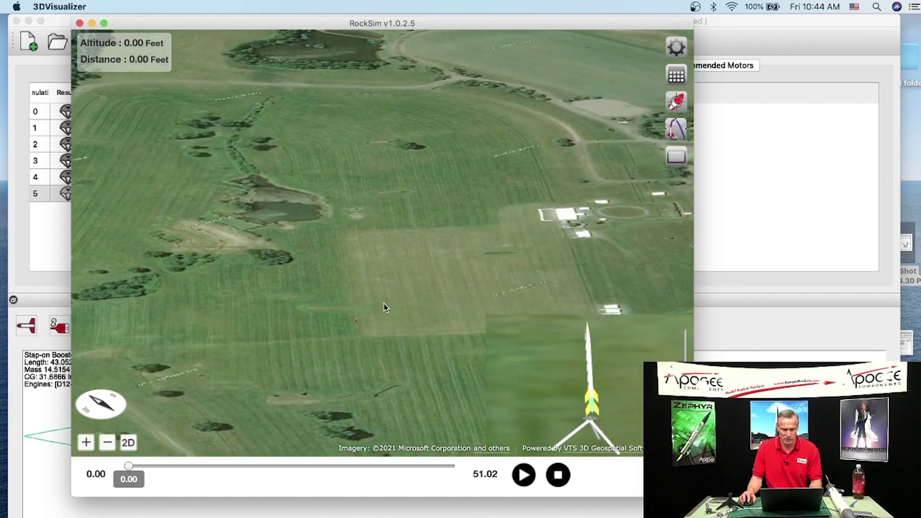
- Play the flight animation, pause it at about 4.41 seconds, and examine the trajectories after stage separation
{"action": "left_click", "coordinate": [530, 480]}
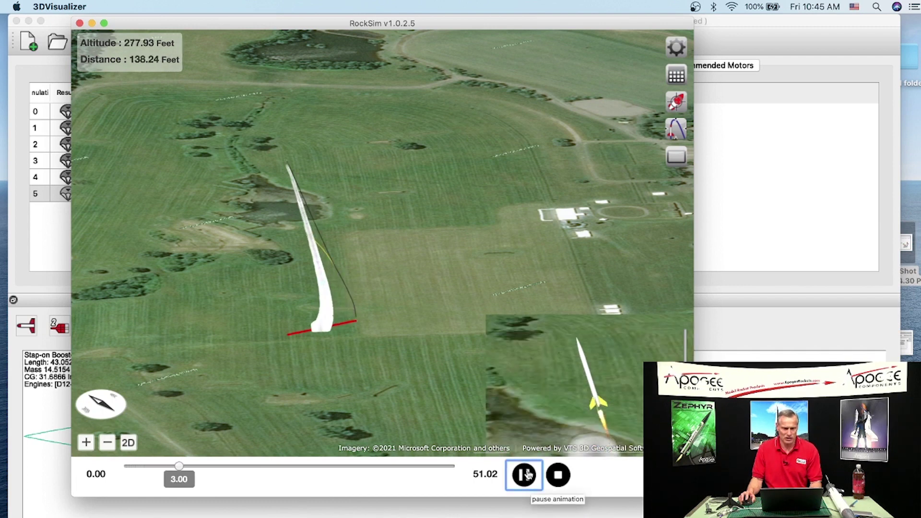
{"action": "key", "text": "space"}
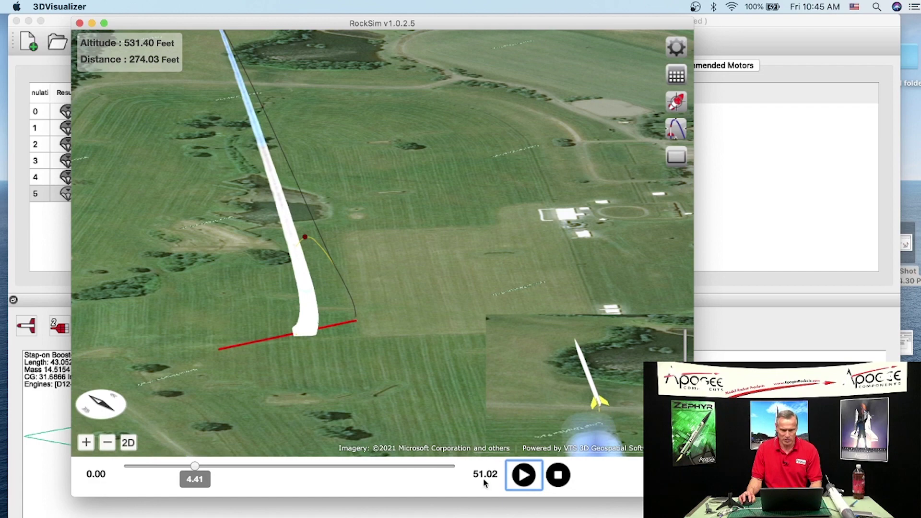
{"action": "left_click_drag", "start_coordinate": [388, 321], "coordinate": [382, 381]}
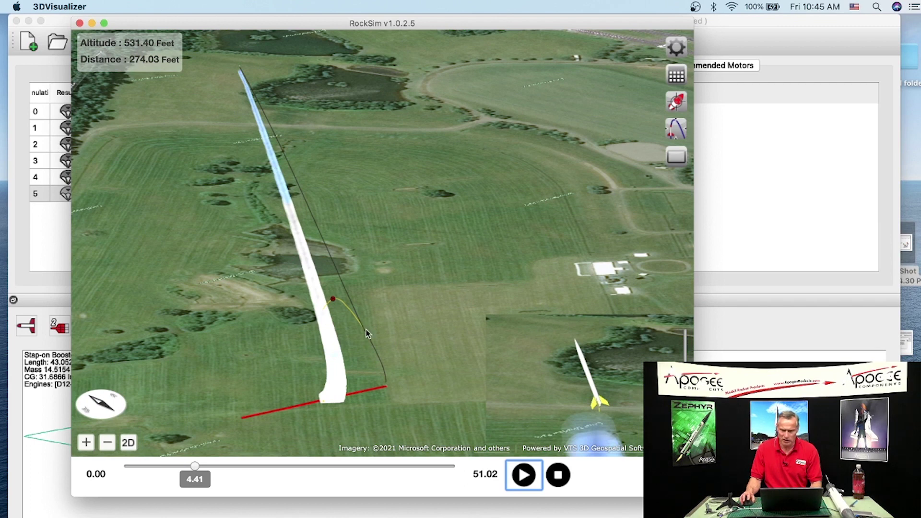
- Change the trajectory path color from the flight profile preferences to bright green
{"action": "left_click", "coordinate": [677, 47]}
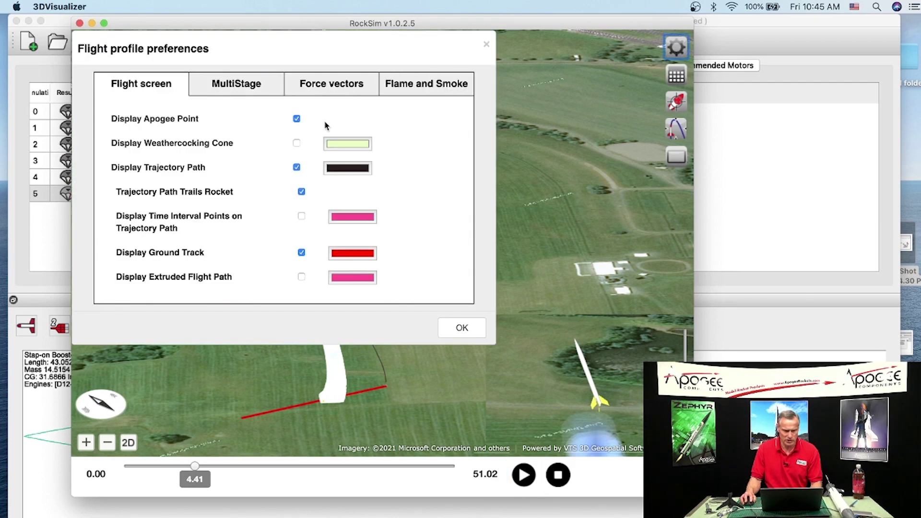
{"action": "left_click", "coordinate": [346, 165]}
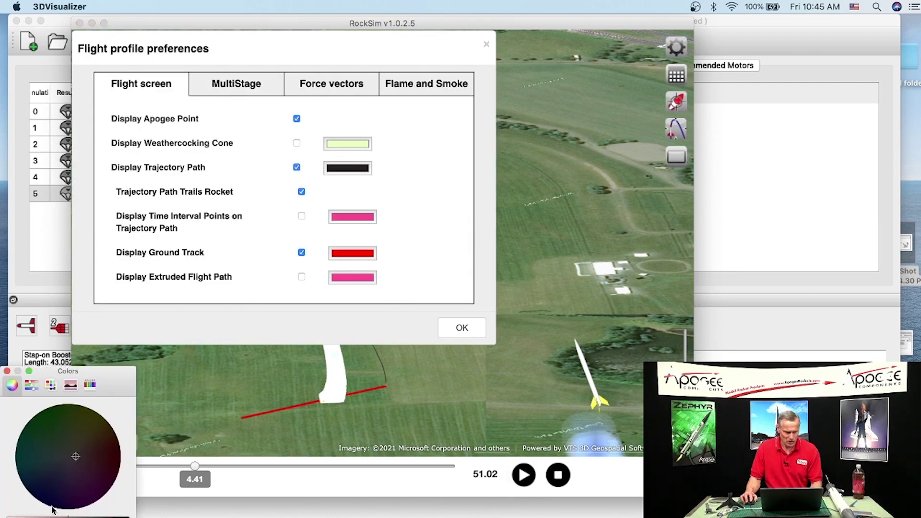
{"action": "left_click_drag", "start_coordinate": [105, 382], "coordinate": [250, 235]}
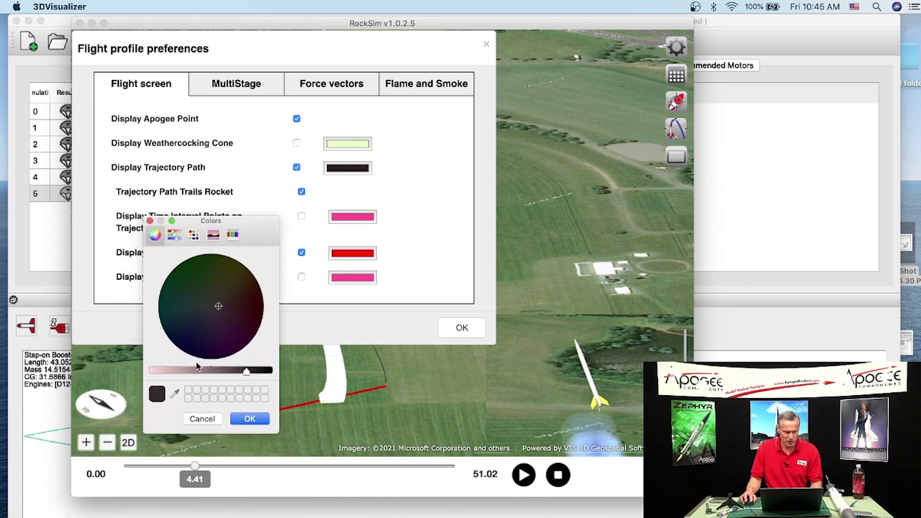
{"action": "left_click_drag", "start_coordinate": [246, 371], "coordinate": [151, 371]}
{"action": "left_click", "coordinate": [201, 263]}
{"action": "left_click", "coordinate": [249, 419]}
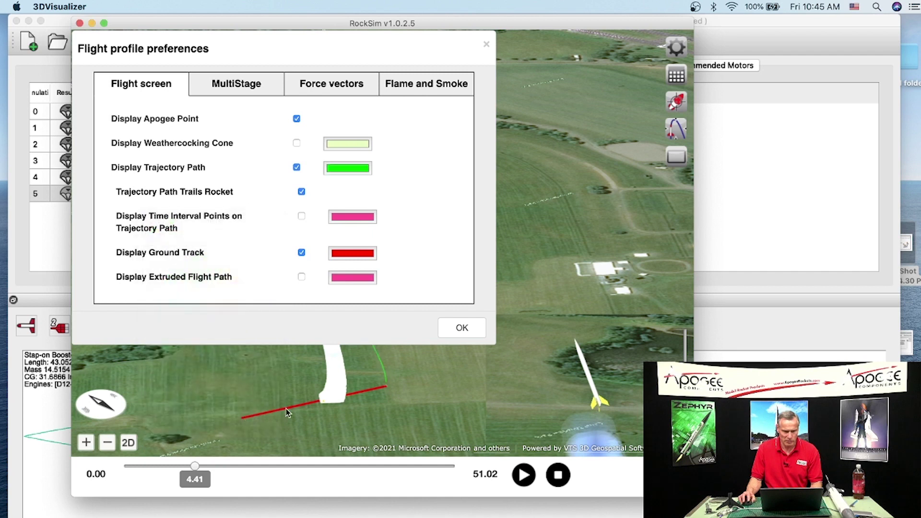
{"action": "left_click", "coordinate": [462, 330]}
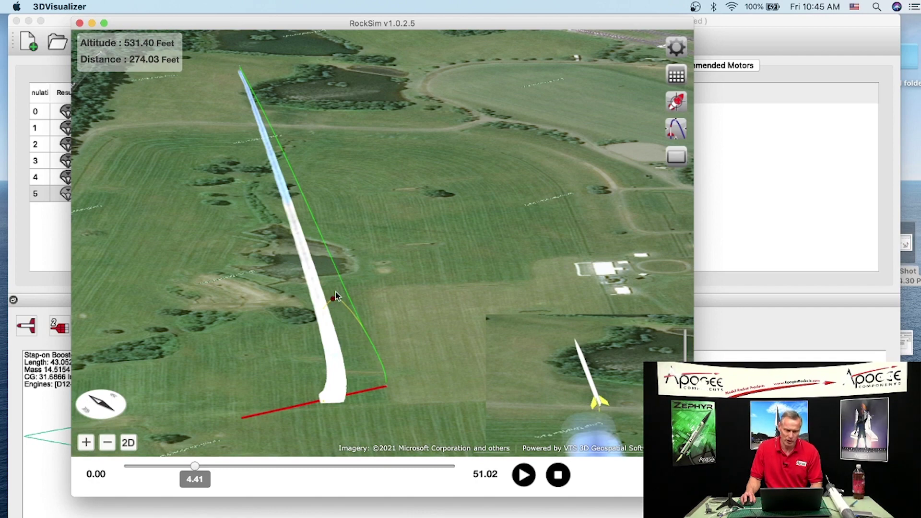
- Turn on the display of the extruded flight path in the flight profile preferences
{"action": "left_click_drag", "start_coordinate": [367, 297], "coordinate": [393, 282]}
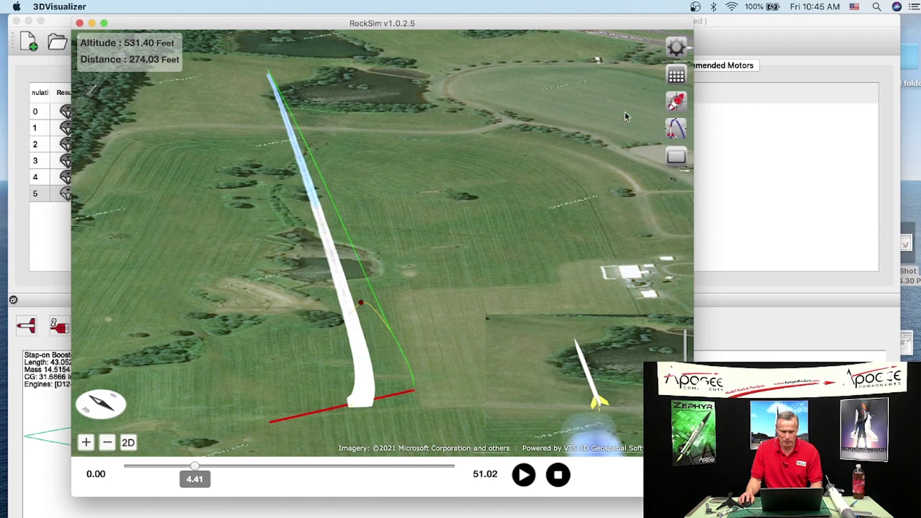
{"action": "left_click", "coordinate": [674, 48]}
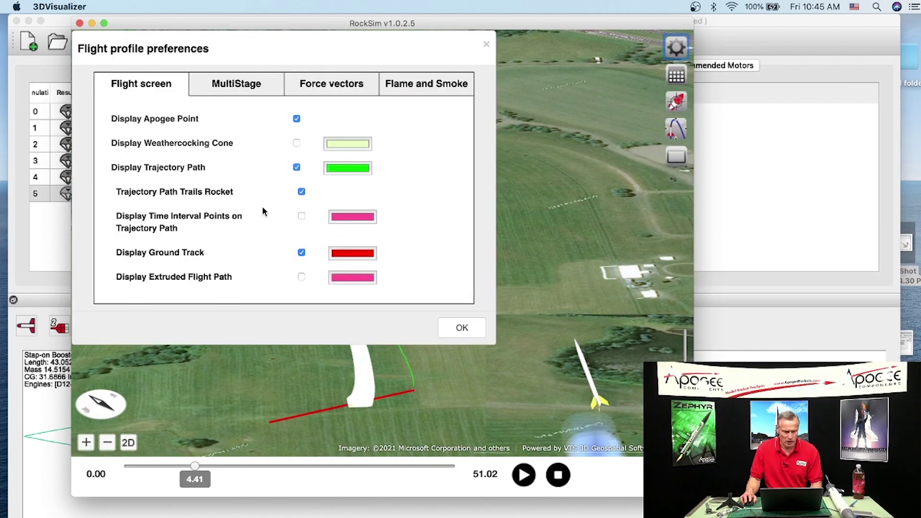
{"action": "left_click", "coordinate": [302, 278]}
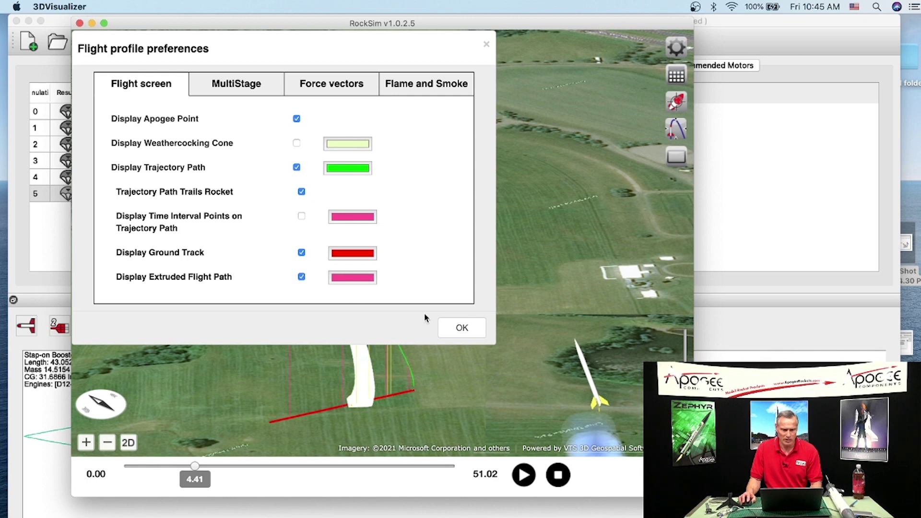
{"action": "left_click", "coordinate": [458, 328]}
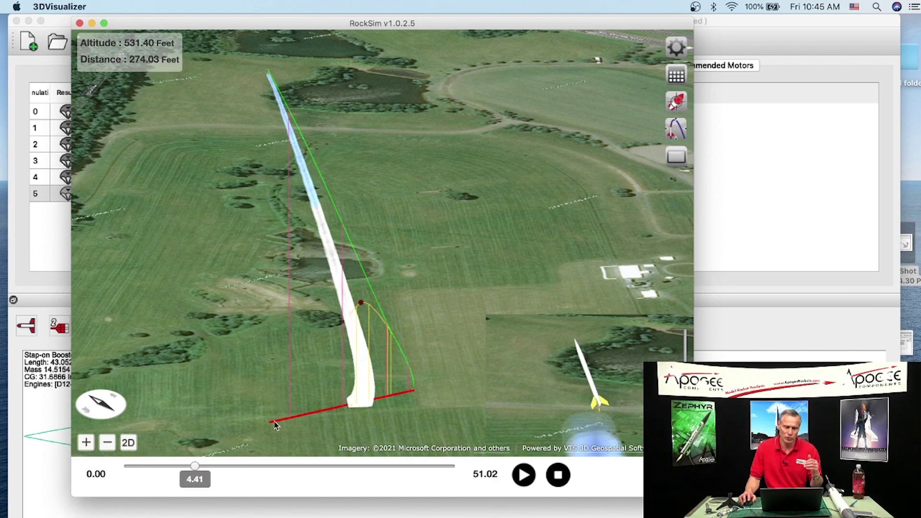
- Examine the extruded flight paths of both stages around the stage separation and the booster's apogee point
{"action": "left_click_drag", "start_coordinate": [339, 413], "coordinate": [385, 391]}
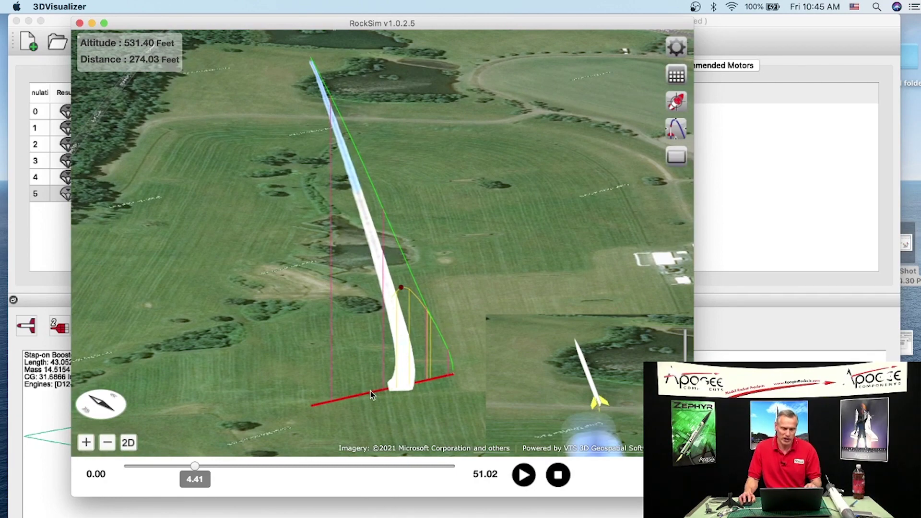
{"action": "left_click_drag", "start_coordinate": [352, 393], "coordinate": [342, 390]}
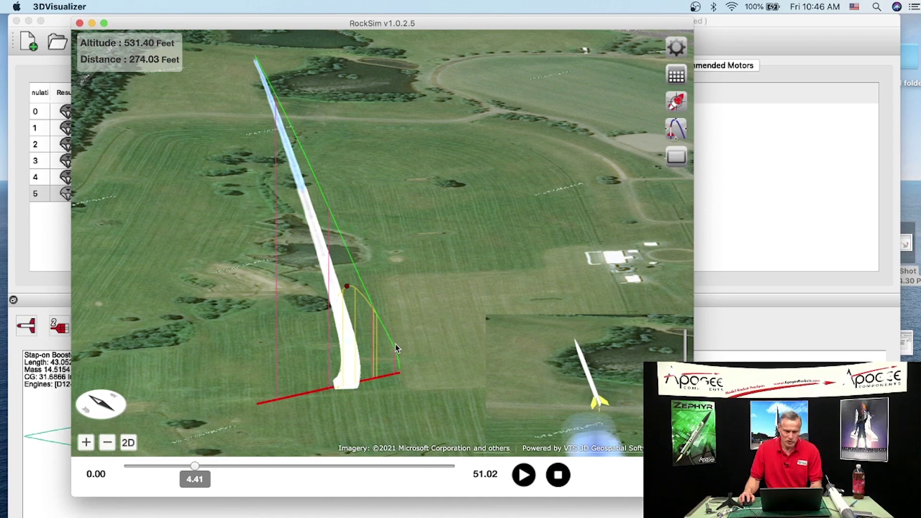
{"action": "scroll", "coordinate": [395, 344], "scroll_direction": "up", "scroll_amount": 10}
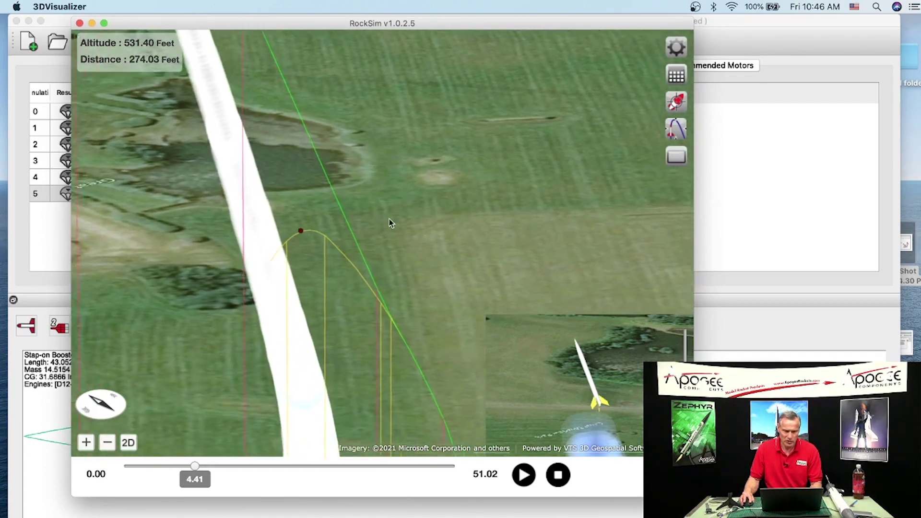
{"action": "scroll", "coordinate": [390, 222], "scroll_direction": "down", "scroll_amount": 5}
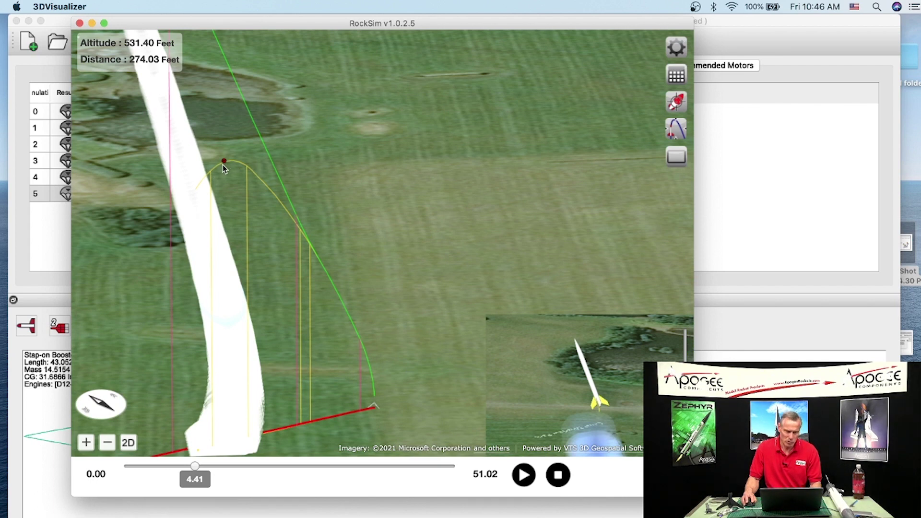
{"action": "left_click_drag", "start_coordinate": [291, 202], "coordinate": [313, 212]}
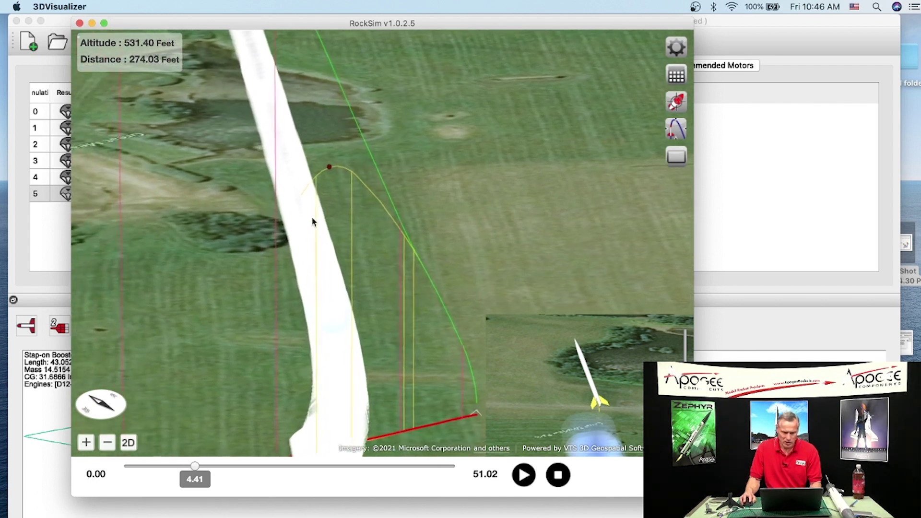
- Advance the flight to 7.50 seconds and examine the booster under its parachute, its descent path and its ground track
{"action": "left_click_drag", "start_coordinate": [194, 469], "coordinate": [230, 463]}
{"action": "left_click_drag", "start_coordinate": [272, 391], "coordinate": [298, 315]}
{"action": "scroll", "coordinate": [304, 314], "scroll_direction": "up", "scroll_amount": 5}
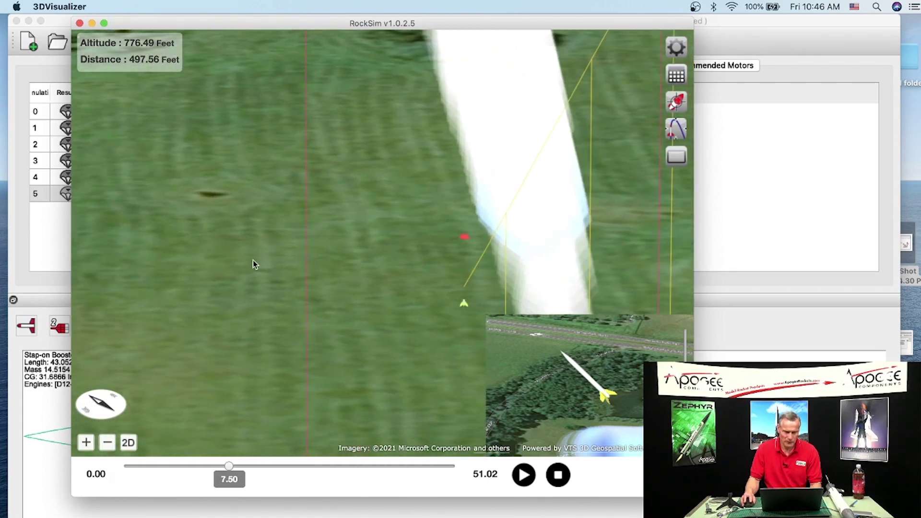
{"action": "scroll", "coordinate": [284, 267], "scroll_direction": "up", "scroll_amount": 2}
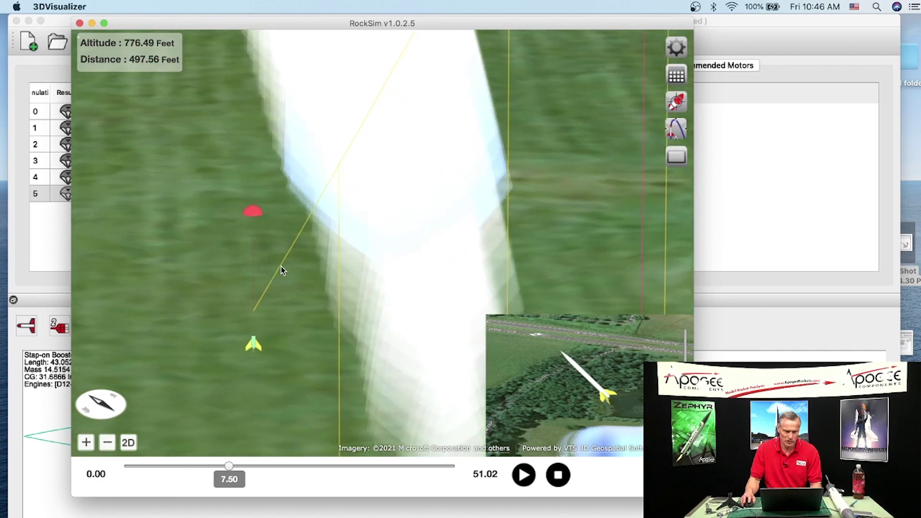
{"action": "scroll", "coordinate": [281, 267], "scroll_direction": "down", "scroll_amount": 3}
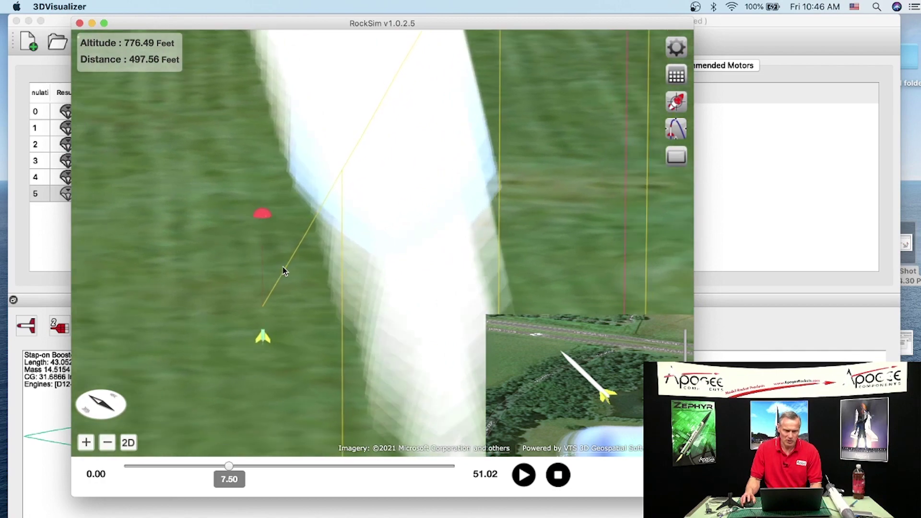
{"action": "scroll", "coordinate": [298, 230], "scroll_direction": "down", "scroll_amount": 3}
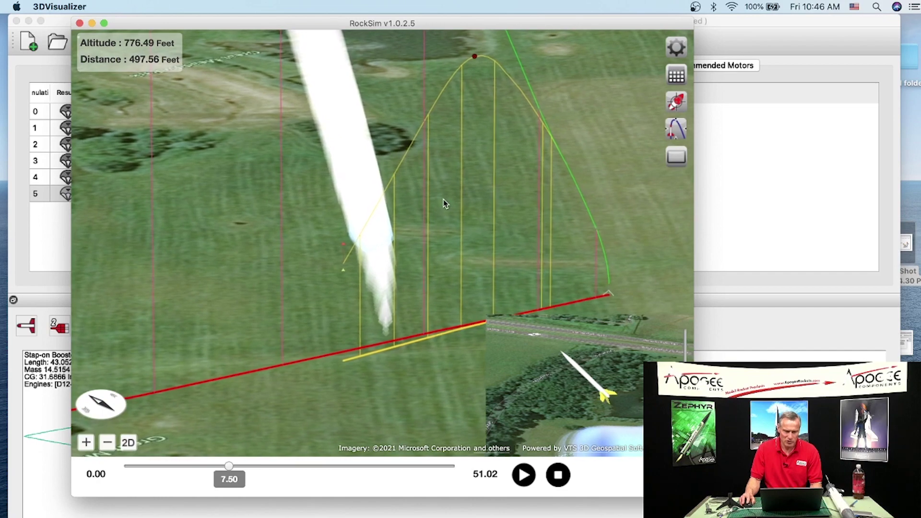
{"action": "scroll", "coordinate": [439, 200], "scroll_direction": "up", "scroll_amount": 1}
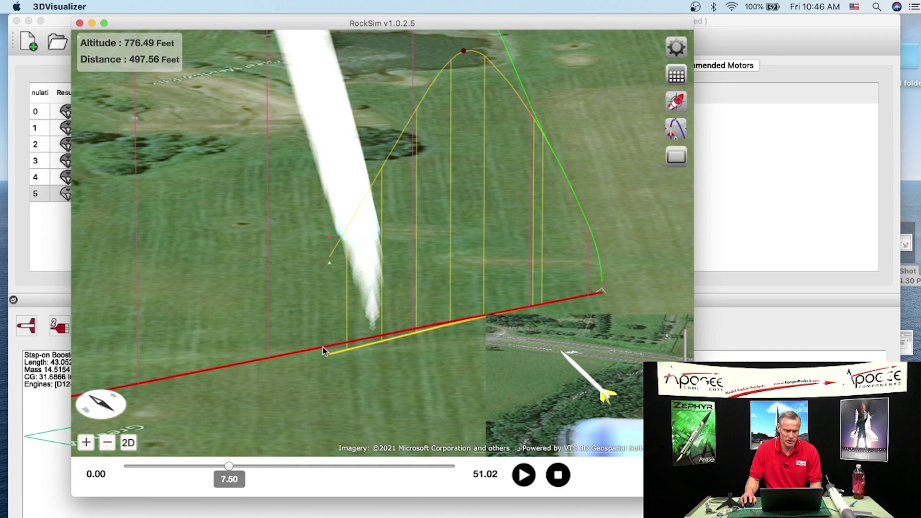
{"action": "scroll", "coordinate": [418, 242], "scroll_direction": "down", "scroll_amount": 5}
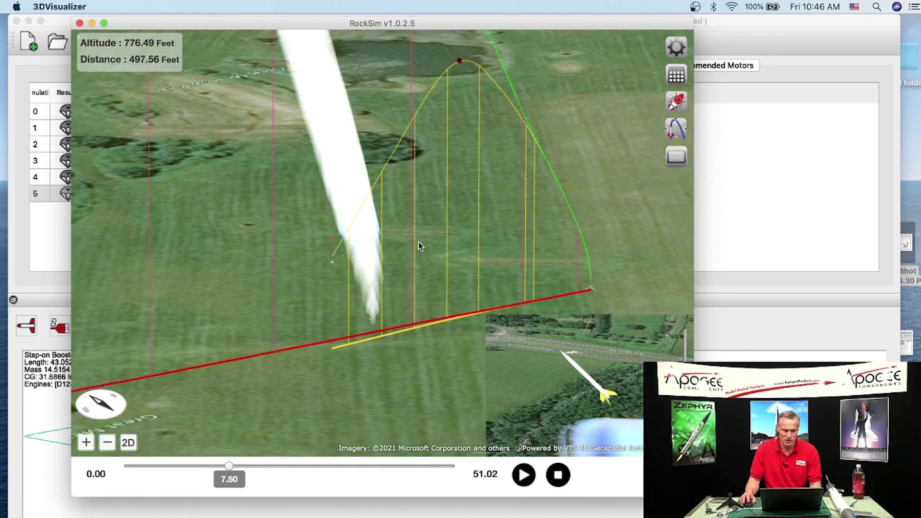
{"action": "scroll", "coordinate": [422, 232], "scroll_direction": "down", "scroll_amount": 3}
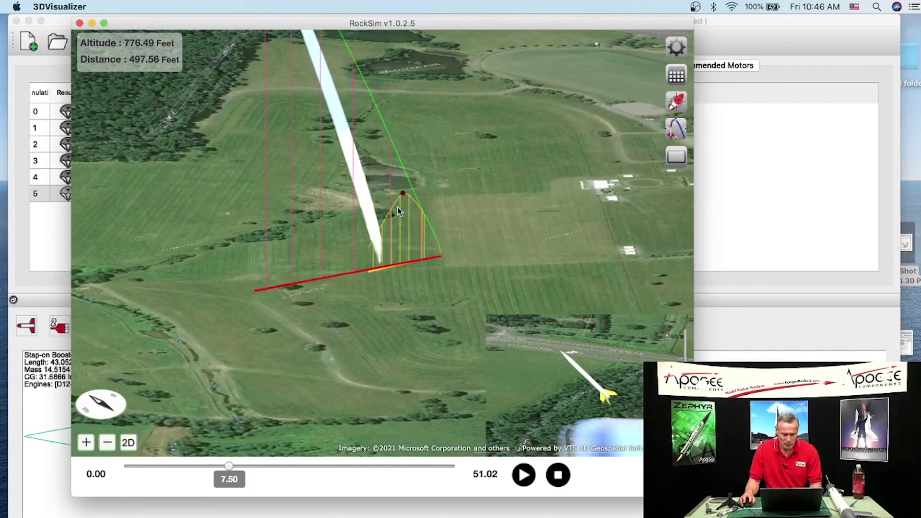
{"action": "scroll", "coordinate": [431, 219], "scroll_direction": "down", "scroll_amount": 1}
{"action": "scroll", "coordinate": [431, 219], "scroll_direction": "up", "scroll_amount": 5}
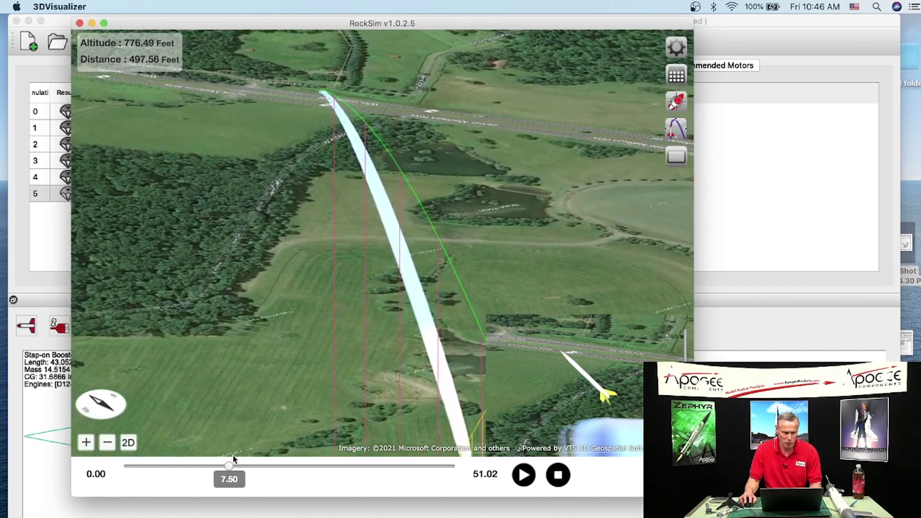
- Advance the flight to 13.00 seconds and examine the upper stage under its parachute and the overall trajectories
{"action": "left_click_drag", "start_coordinate": [230, 469], "coordinate": [275, 465]}
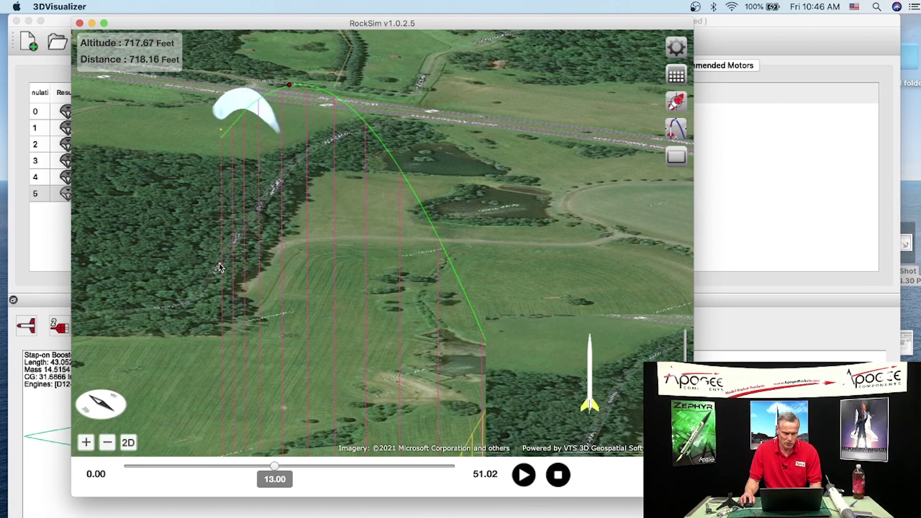
{"action": "left_click_drag", "start_coordinate": [259, 148], "coordinate": [486, 176]}
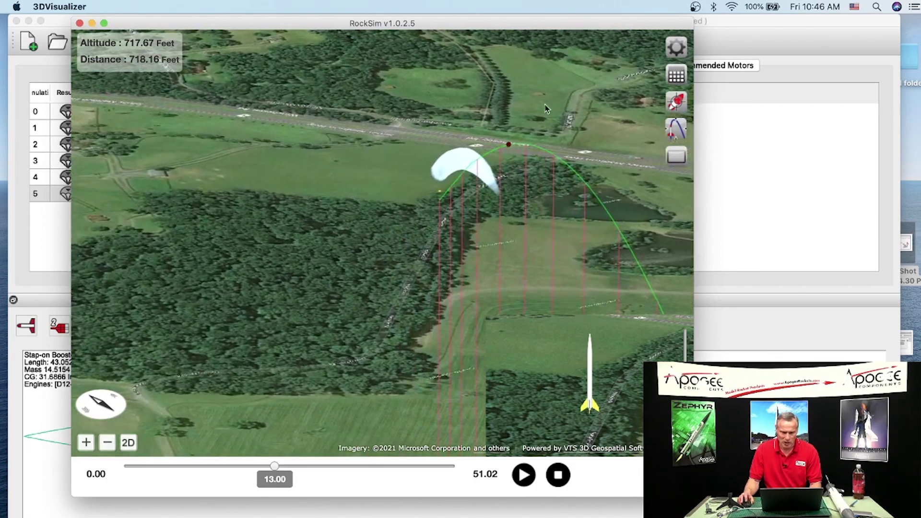
{"action": "scroll", "coordinate": [486, 177], "scroll_direction": "up", "scroll_amount": 5}
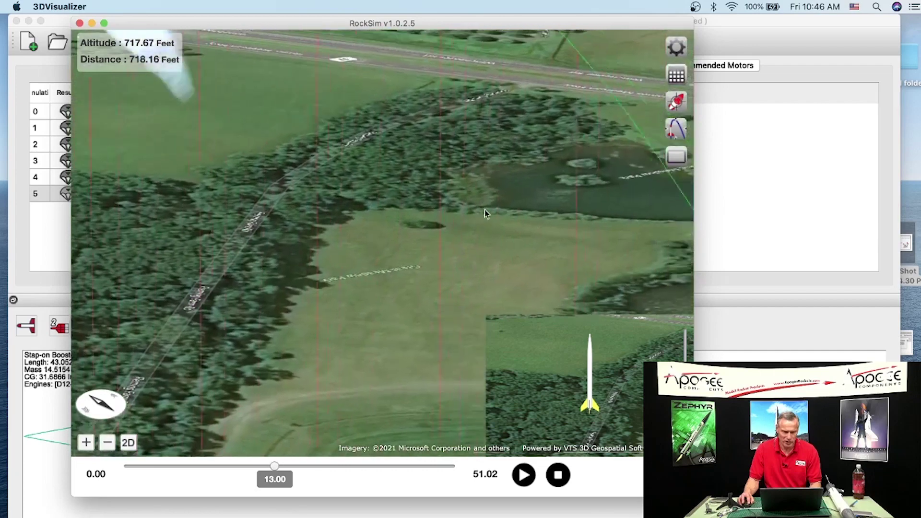
{"action": "left_click_drag", "start_coordinate": [508, 214], "coordinate": [488, 51]}
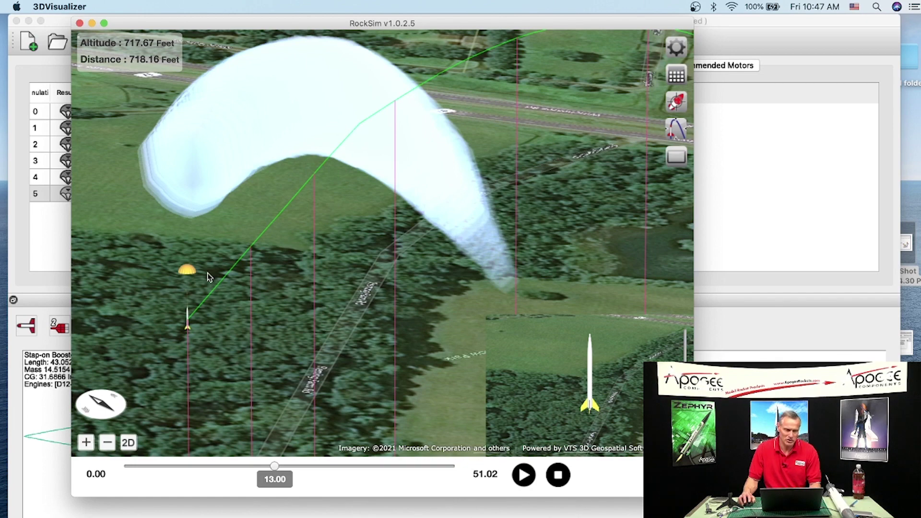
{"action": "scroll", "coordinate": [384, 245], "scroll_direction": "down", "scroll_amount": 10}
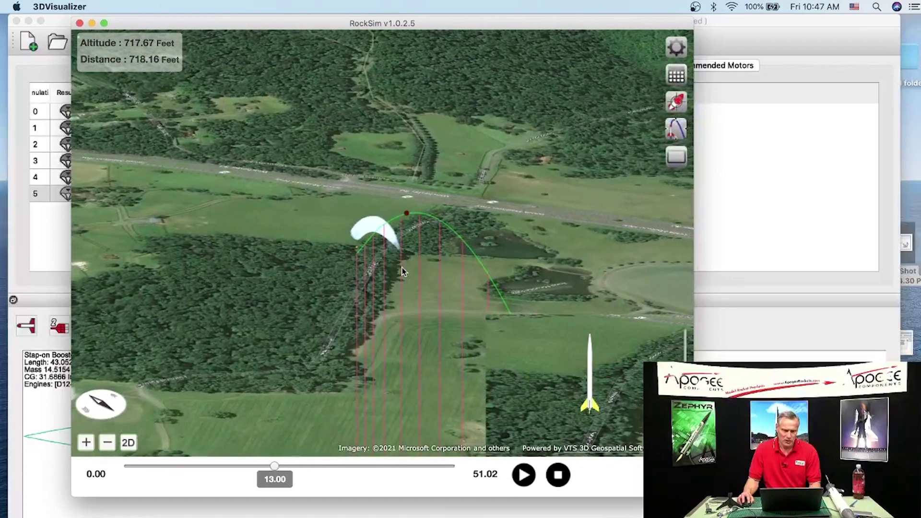
{"action": "left_click_drag", "start_coordinate": [402, 271], "coordinate": [390, 189]}
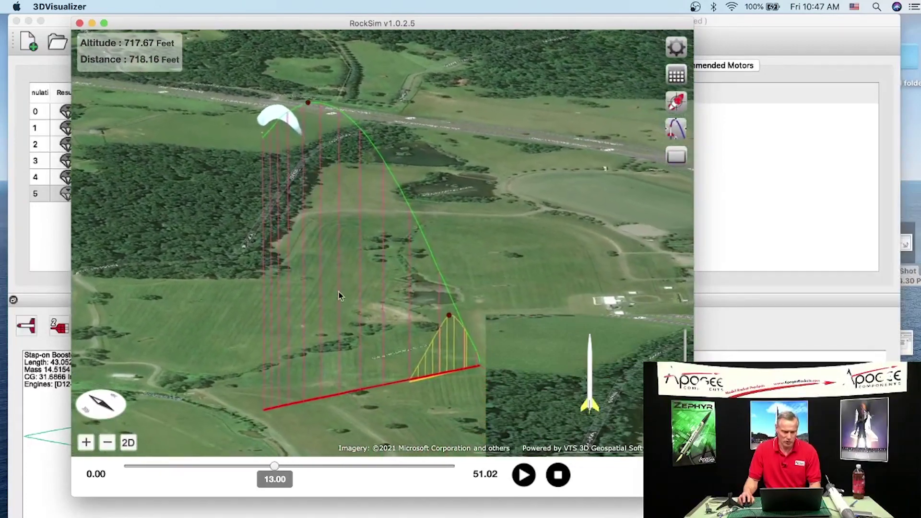
- Advance the flight through 27.00 seconds to its end at 51.02 seconds, examine where both stages land, and close the 3D flight view
{"action": "left_click_drag", "start_coordinate": [278, 467], "coordinate": [339, 466]}
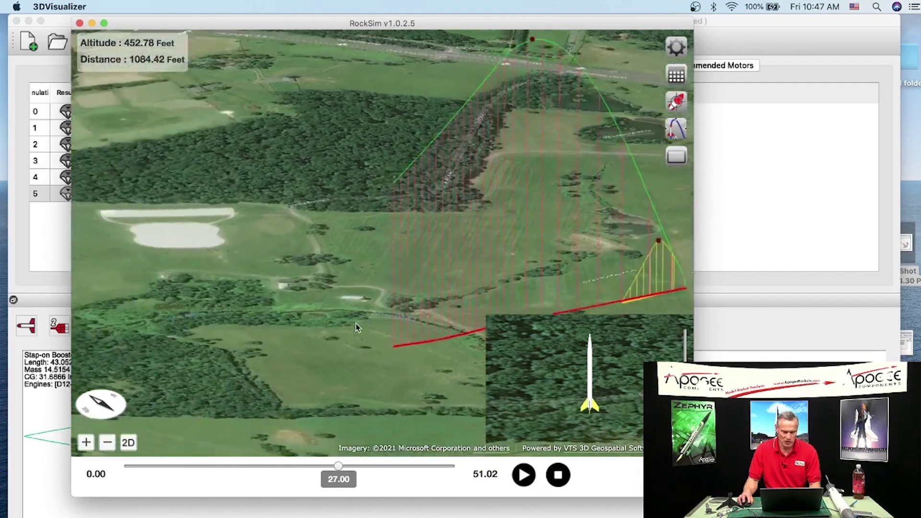
{"action": "left_click_drag", "start_coordinate": [341, 466], "coordinate": [470, 458]}
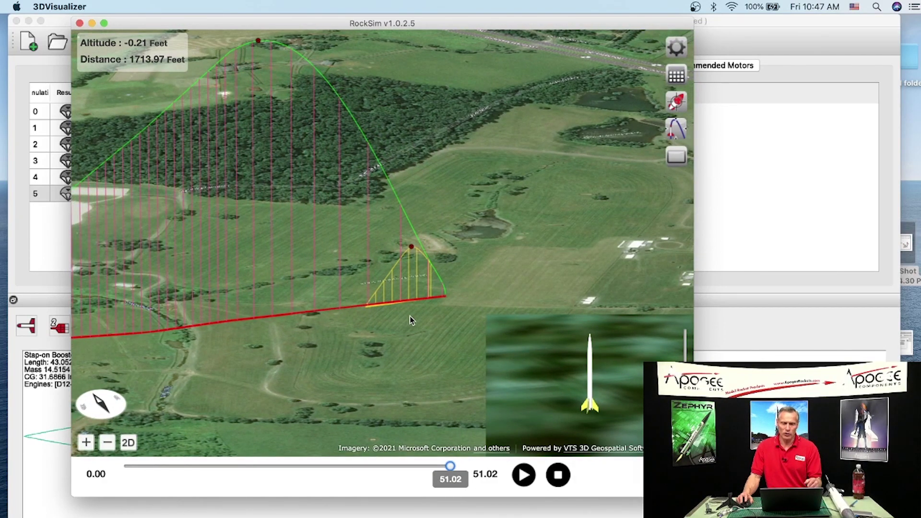
{"action": "scroll", "coordinate": [389, 301], "scroll_direction": "up", "scroll_amount": 5}
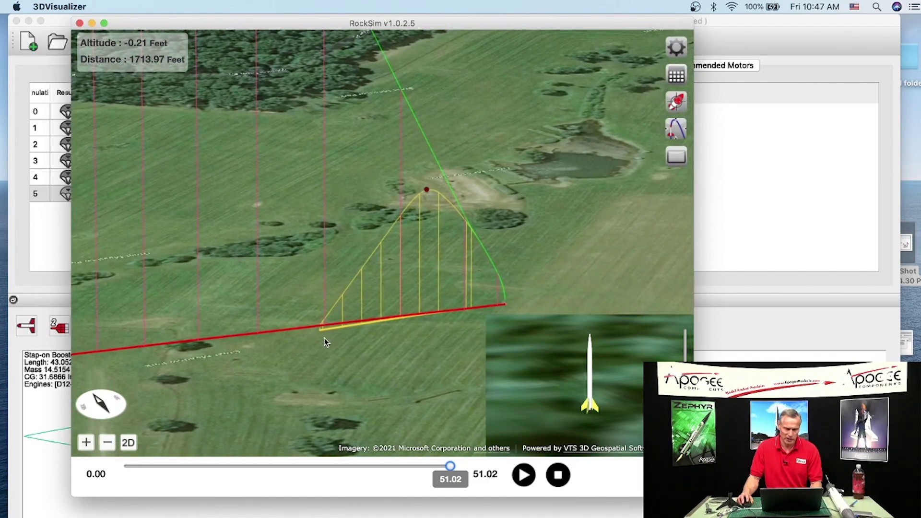
{"action": "scroll", "coordinate": [322, 335], "scroll_direction": "up", "scroll_amount": 3}
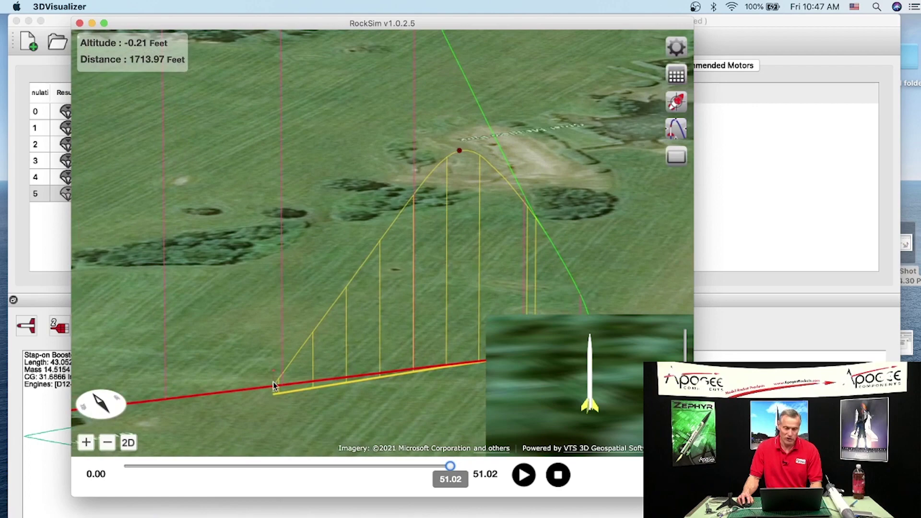
{"action": "scroll", "coordinate": [288, 292], "scroll_direction": "down", "scroll_amount": 5}
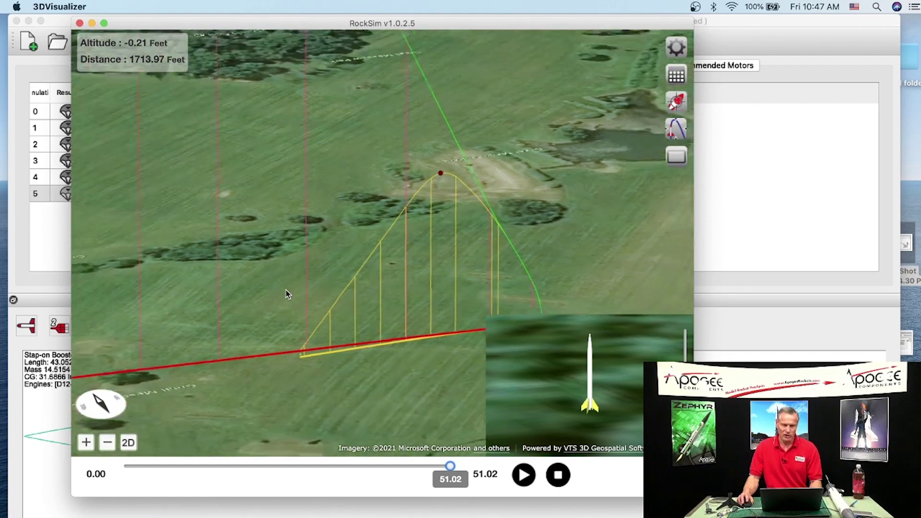
{"action": "scroll", "coordinate": [287, 290], "scroll_direction": "up", "scroll_amount": 5}
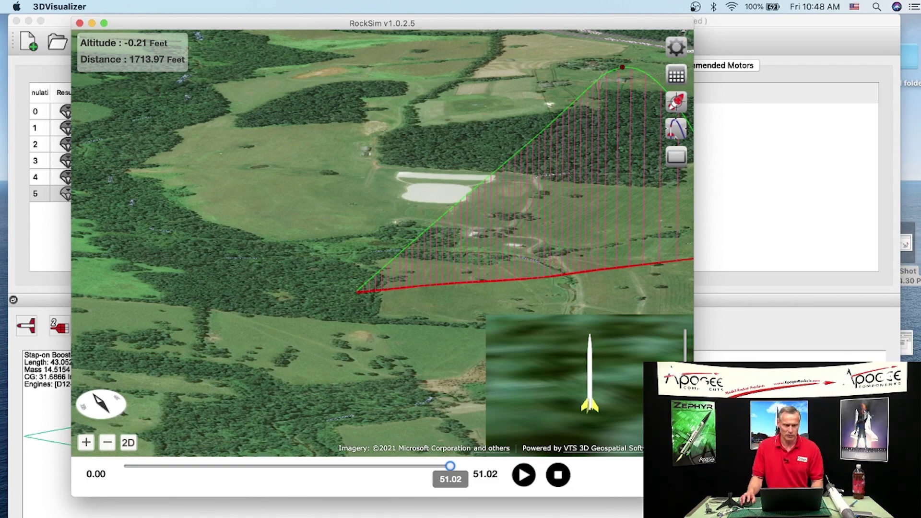
{"action": "left_click", "coordinate": [80, 23]}
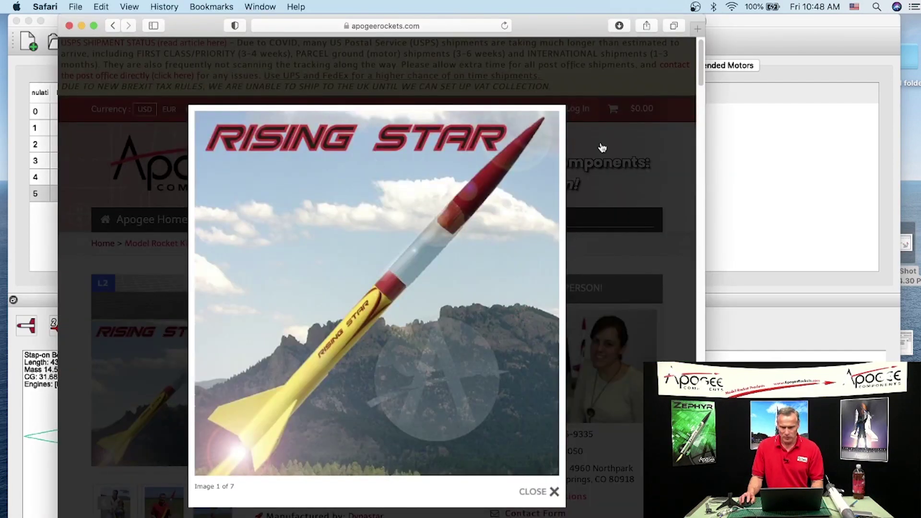
- Switch from the browser to Rocksim Pro and examine the sustainer's 32" dia Parachute settings among the design components, leaving them as they are
{"action": "left_click", "coordinate": [765, 130]}
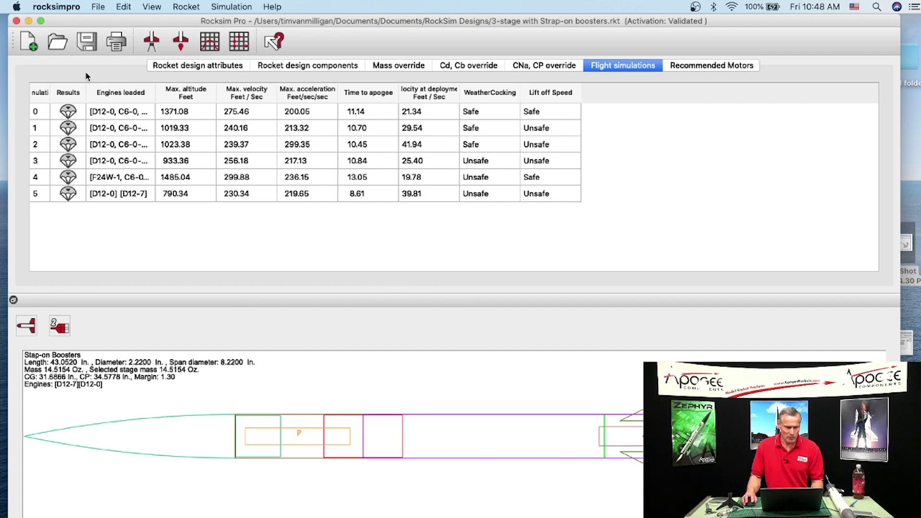
{"action": "left_click", "coordinate": [296, 66]}
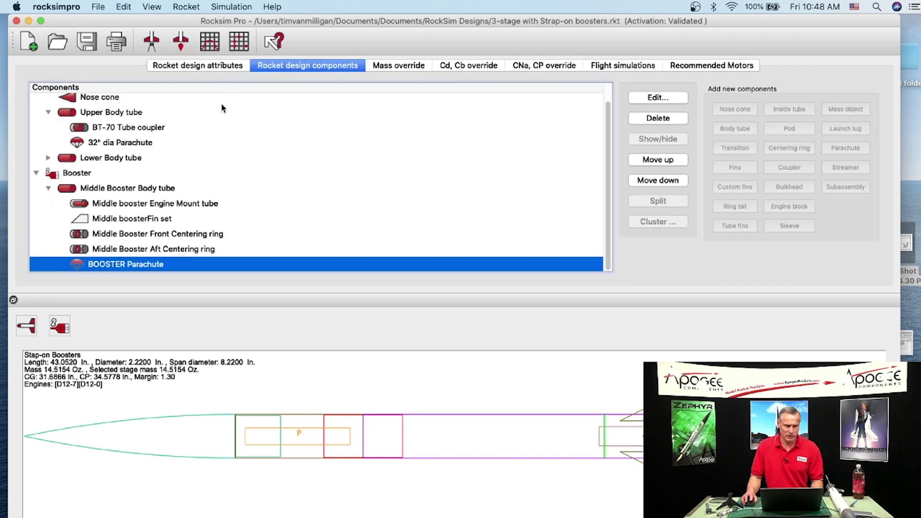
{"action": "scroll", "coordinate": [147, 170], "scroll_direction": "up", "scroll_amount": 1}
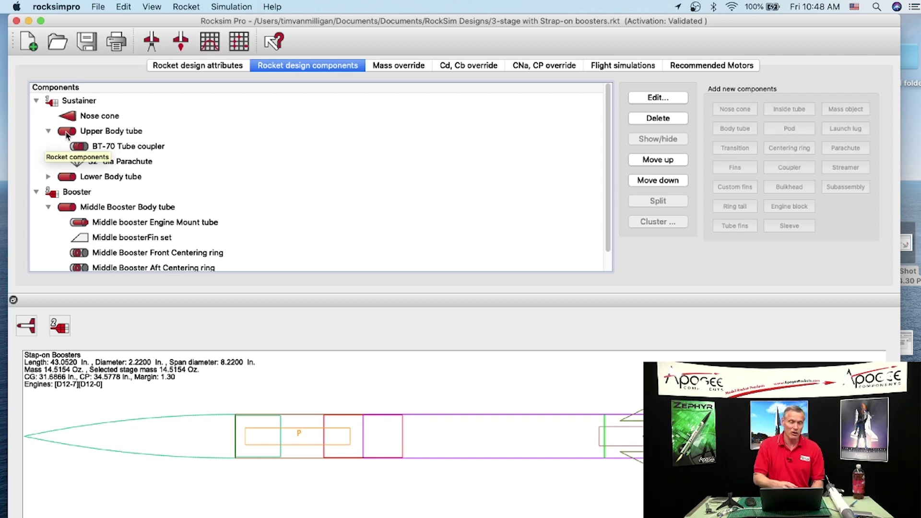
{"action": "double_click", "coordinate": [116, 161]}
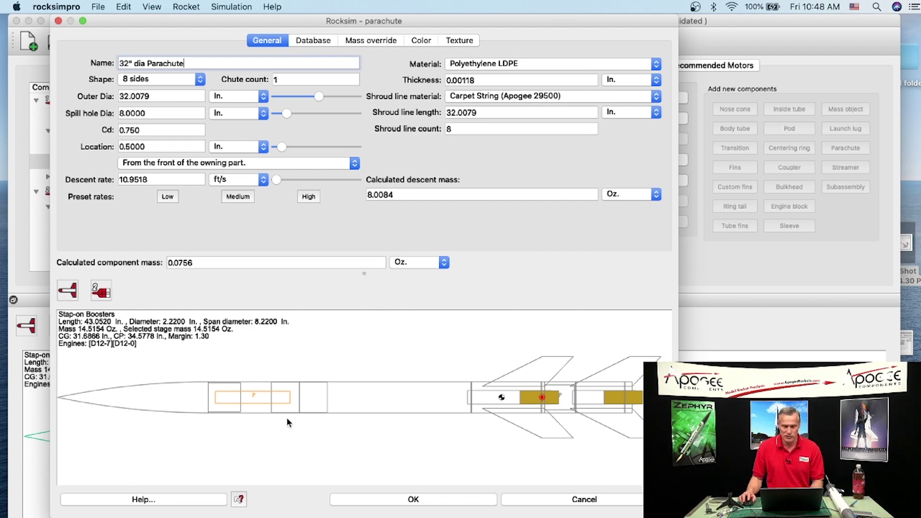
{"action": "left_click", "coordinate": [569, 502]}
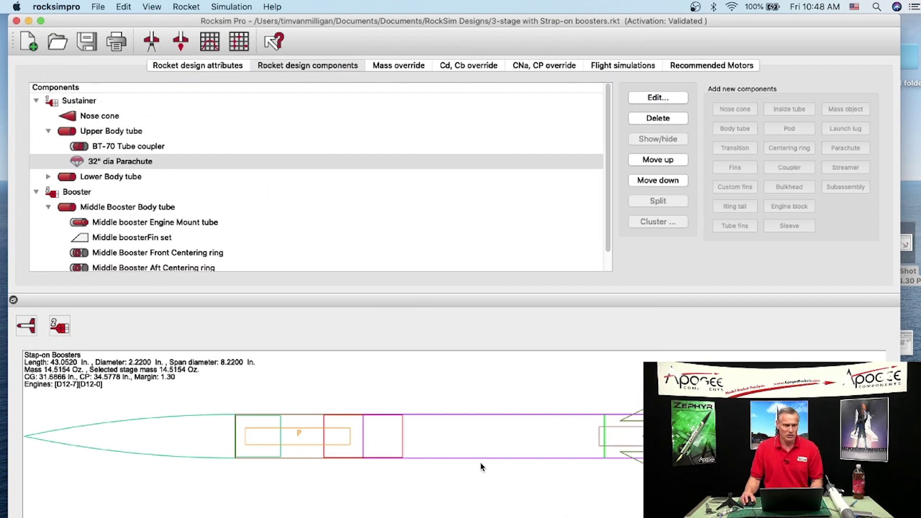
- Add a streamer to the Upper Body tube using the Apogee 4" wide entry, part number 30305, from the database
{"action": "left_click", "coordinate": [69, 133]}
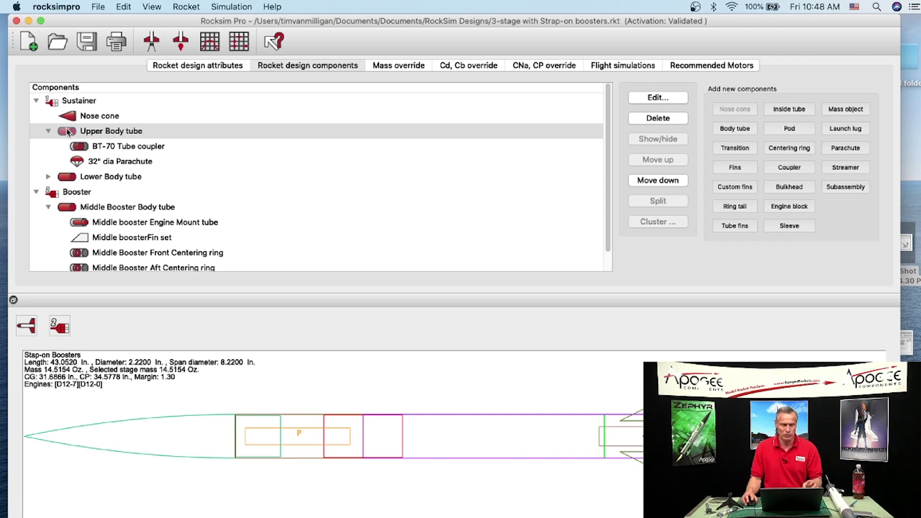
{"action": "left_click", "coordinate": [847, 168]}
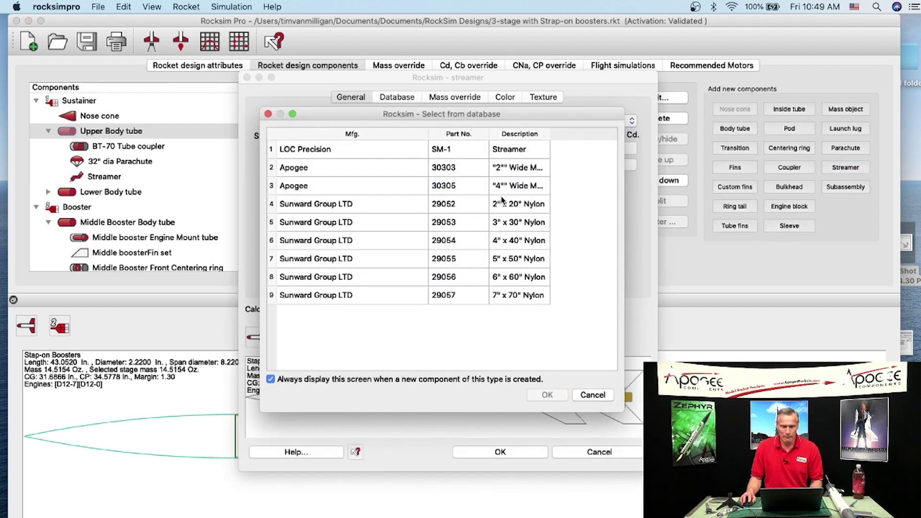
{"action": "left_click", "coordinate": [512, 191]}
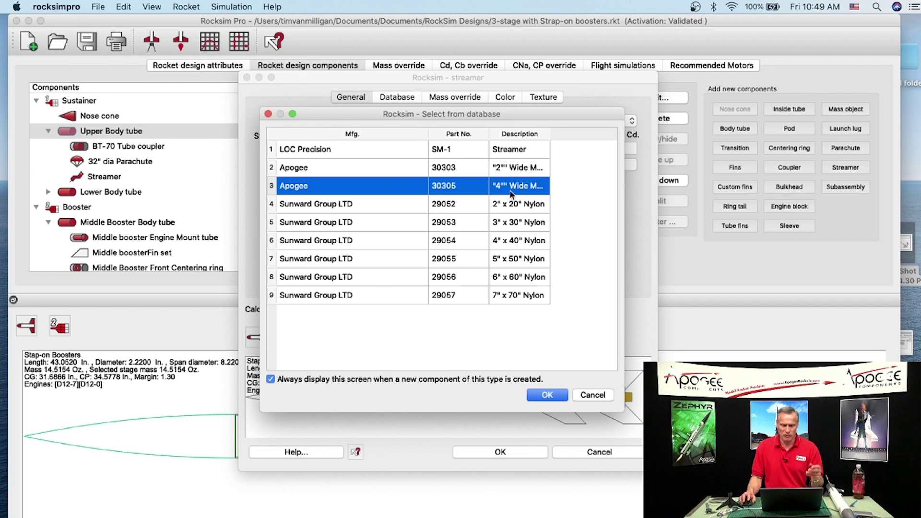
{"action": "left_click", "coordinate": [541, 395]}
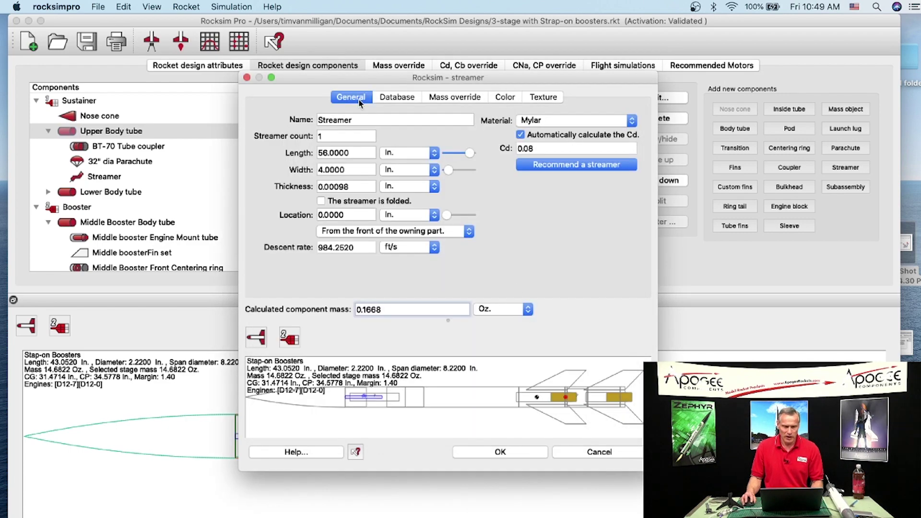
- Enlarge the streamer's properties window and shorten the streamer to a length of 31.125 in
{"action": "left_click_drag", "start_coordinate": [315, 80], "coordinate": [173, 24]}
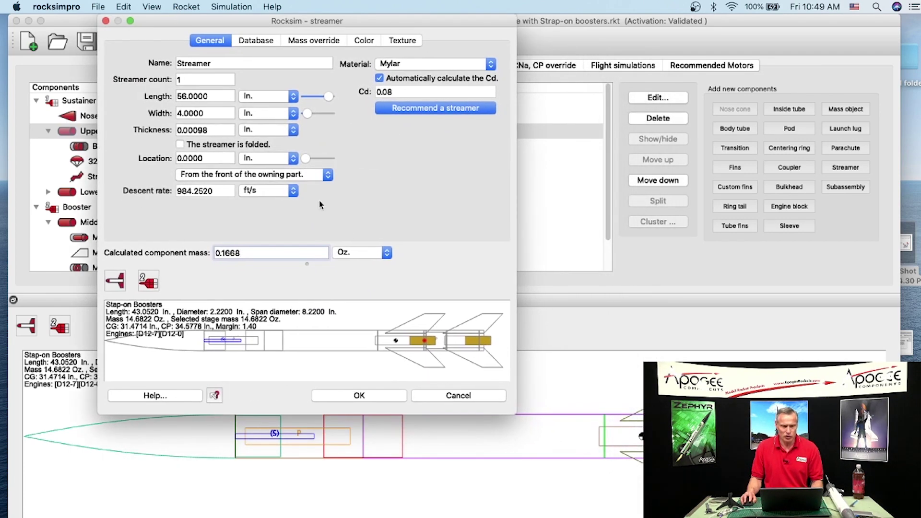
{"action": "left_click_drag", "start_coordinate": [515, 412], "coordinate": [819, 517]}
{"action": "left_click_drag", "start_coordinate": [444, 100], "coordinate": [400, 101]}
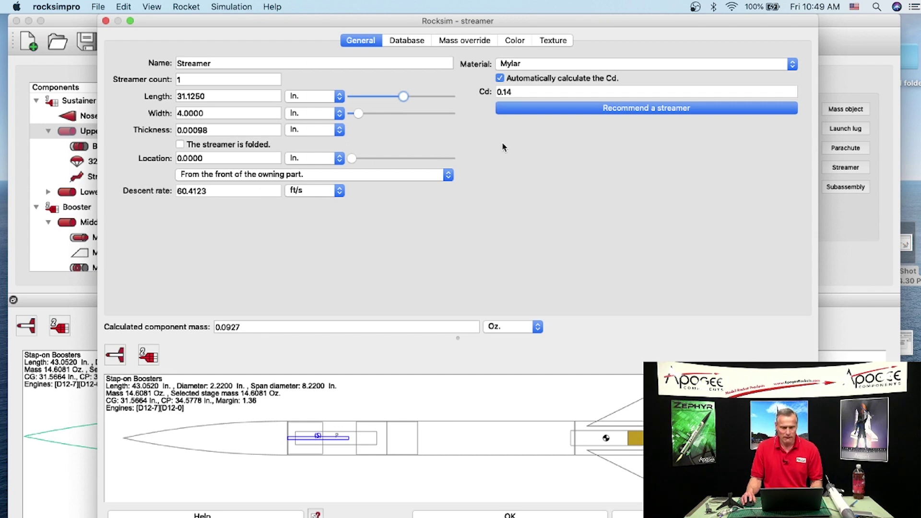
- Set the streamer's diffuse color and 2D color to light blue, and accept the streamer's properties
{"action": "left_click", "coordinate": [509, 43]}
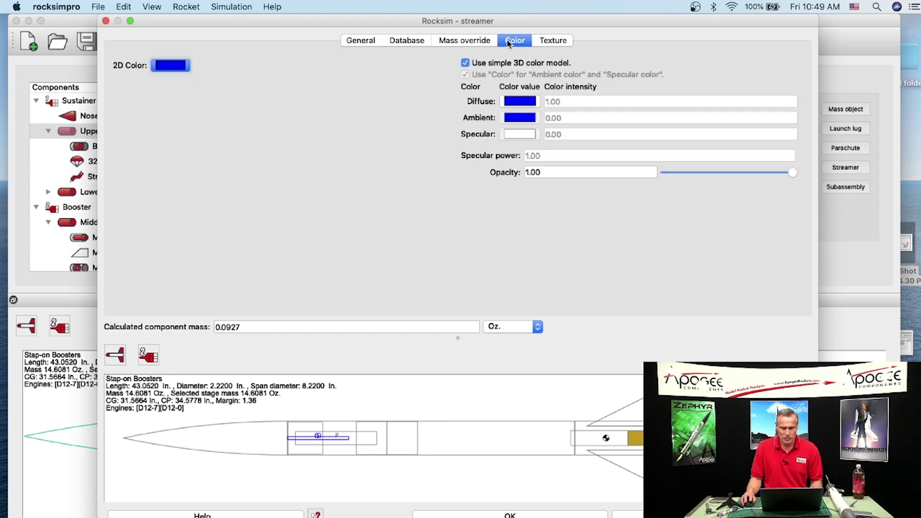
{"action": "left_click", "coordinate": [520, 100]}
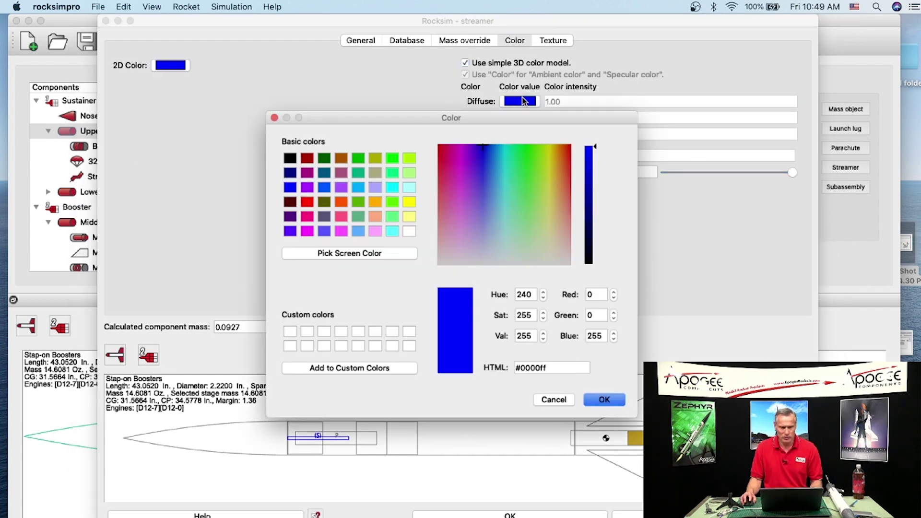
{"action": "left_click", "coordinate": [360, 189]}
{"action": "left_click", "coordinate": [604, 399]}
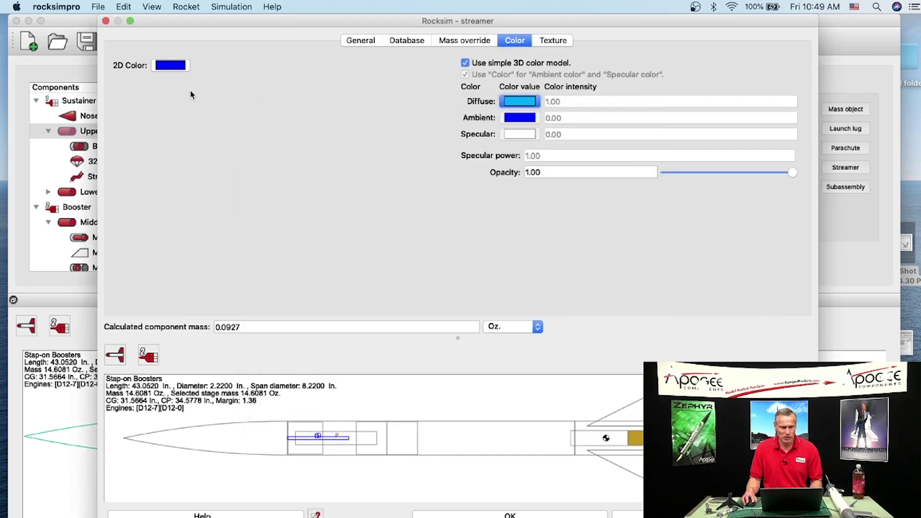
{"action": "left_click", "coordinate": [520, 118]}
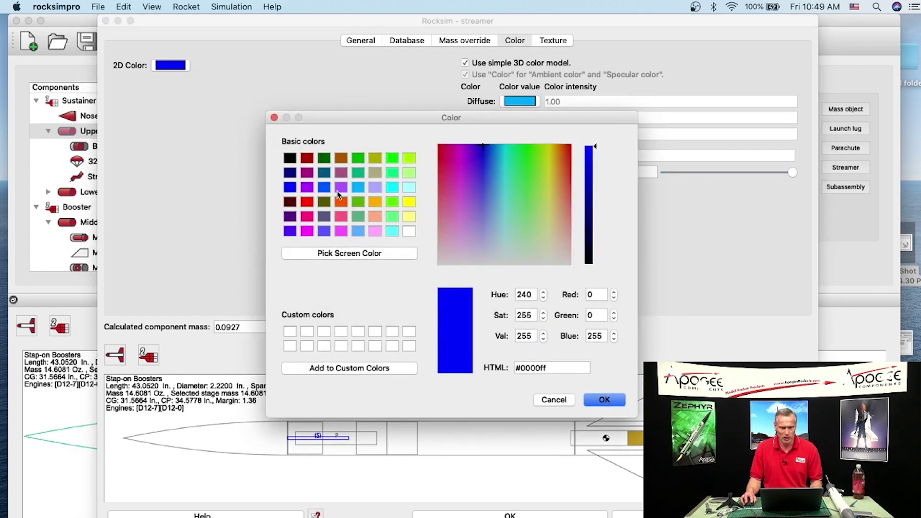
{"action": "left_click", "coordinate": [358, 188]}
{"action": "left_click", "coordinate": [602, 398]}
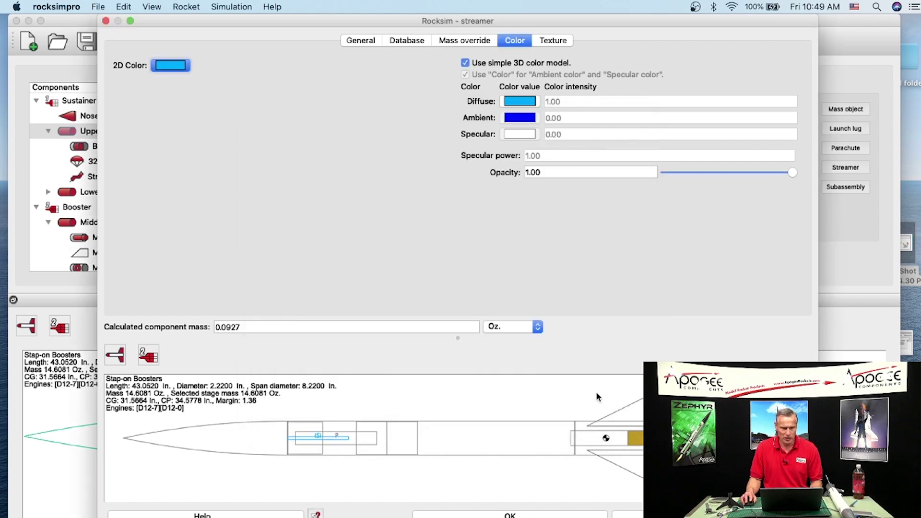
{"action": "left_click", "coordinate": [369, 40]}
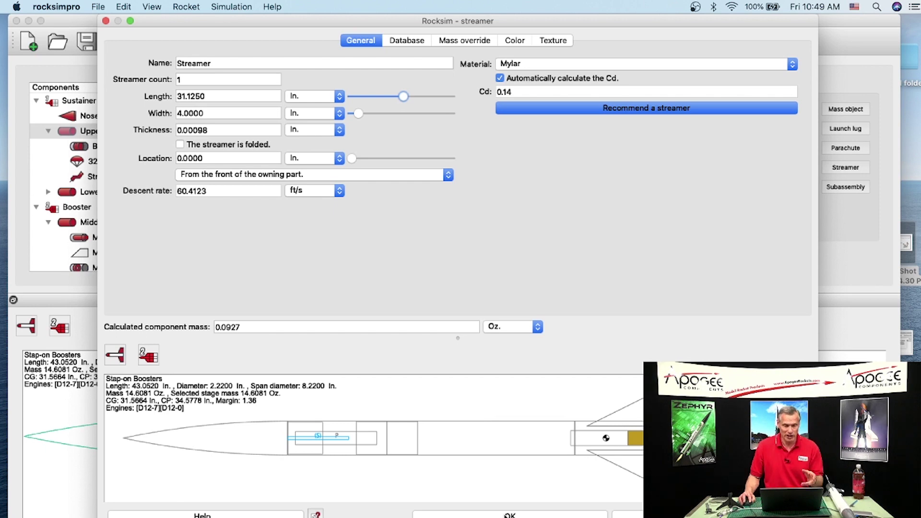
{"action": "left_click", "coordinate": [506, 515]}
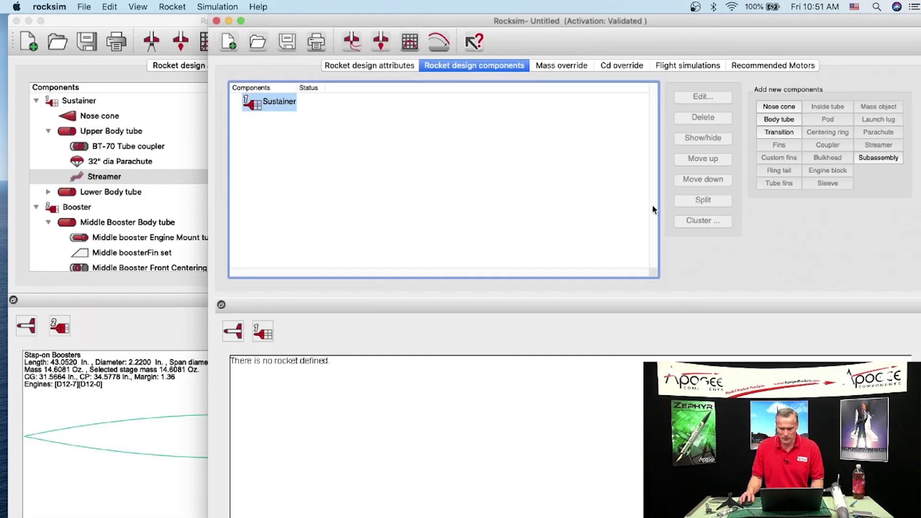
- In the standard Rocksim, widen the design window and open "3-stage with Strap-on boosters.rkt" from the RockSim Designs folder
{"action": "left_click_drag", "start_coordinate": [580, 21], "coordinate": [383, 21]}
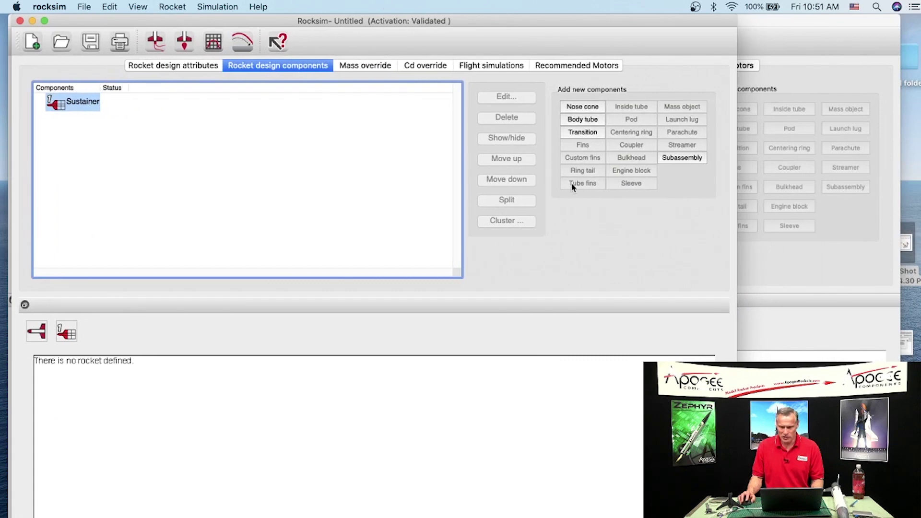
{"action": "left_click_drag", "start_coordinate": [737, 192], "coordinate": [835, 192]}
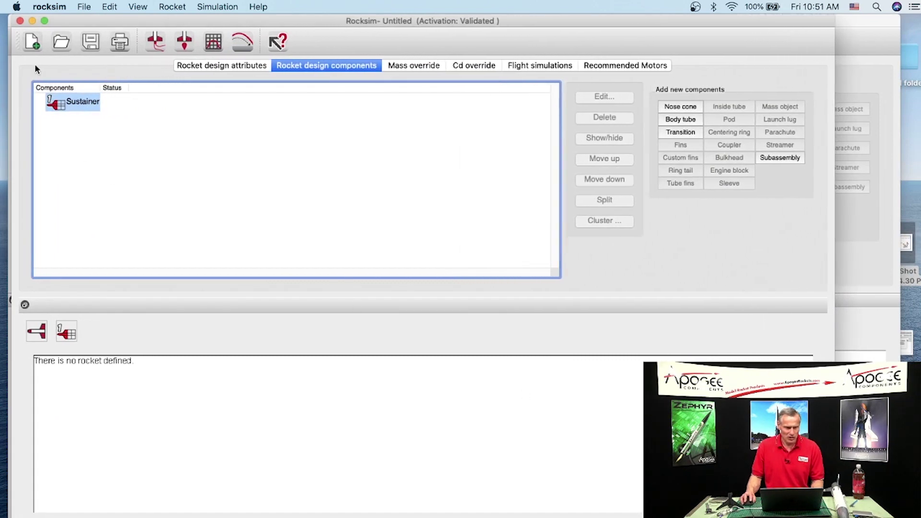
{"action": "left_click", "coordinate": [58, 46]}
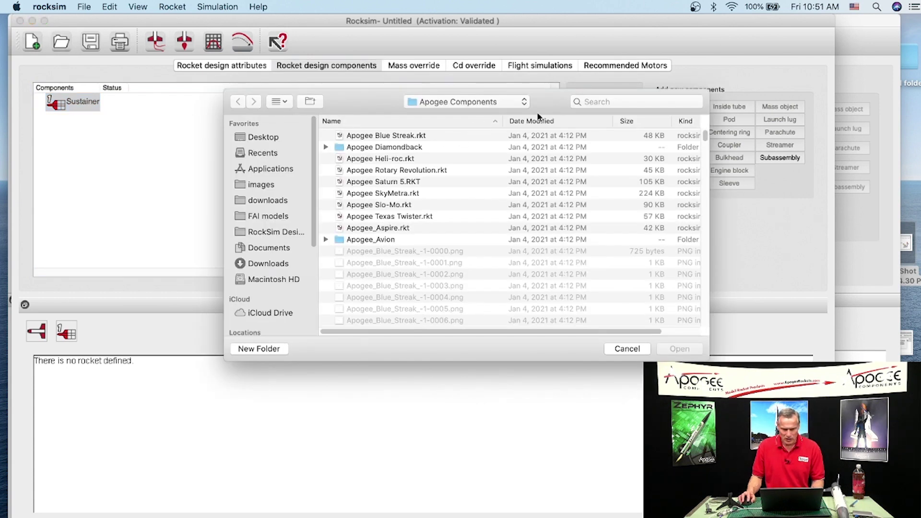
{"action": "left_click", "coordinate": [266, 232]}
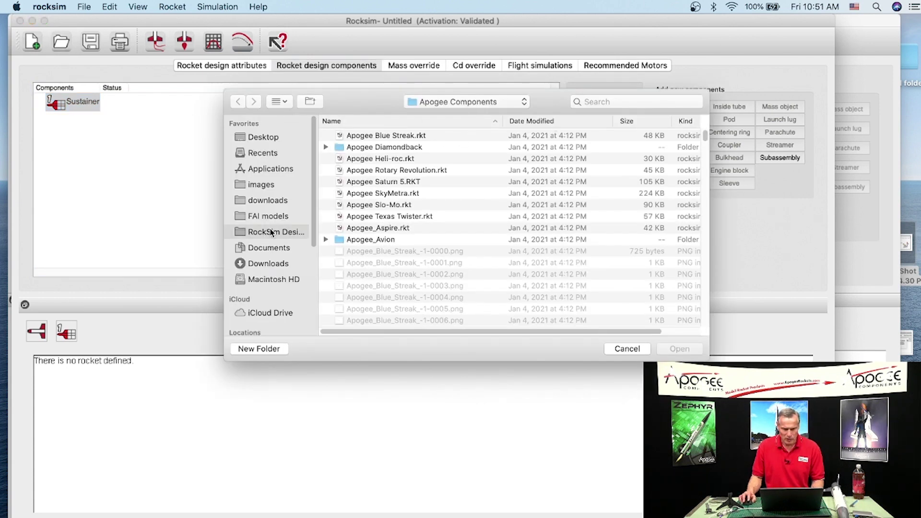
{"action": "left_click", "coordinate": [552, 120]}
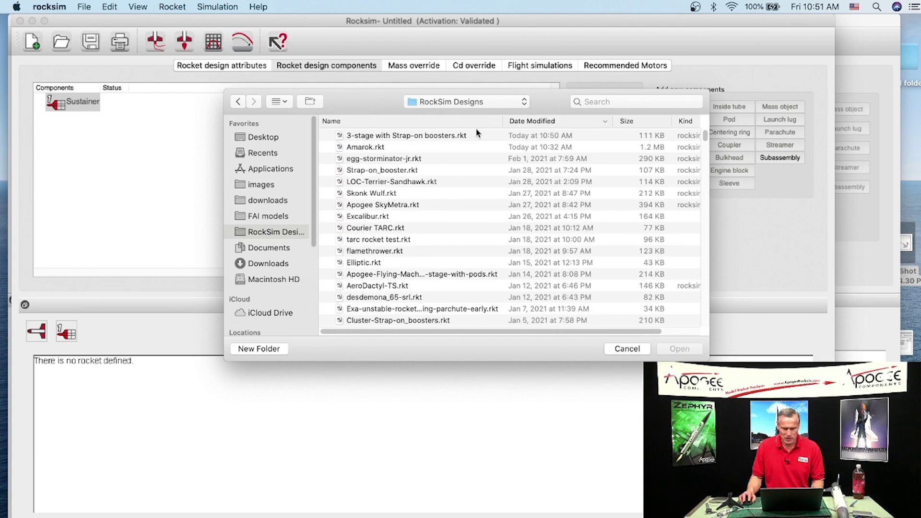
{"action": "left_click", "coordinate": [395, 137]}
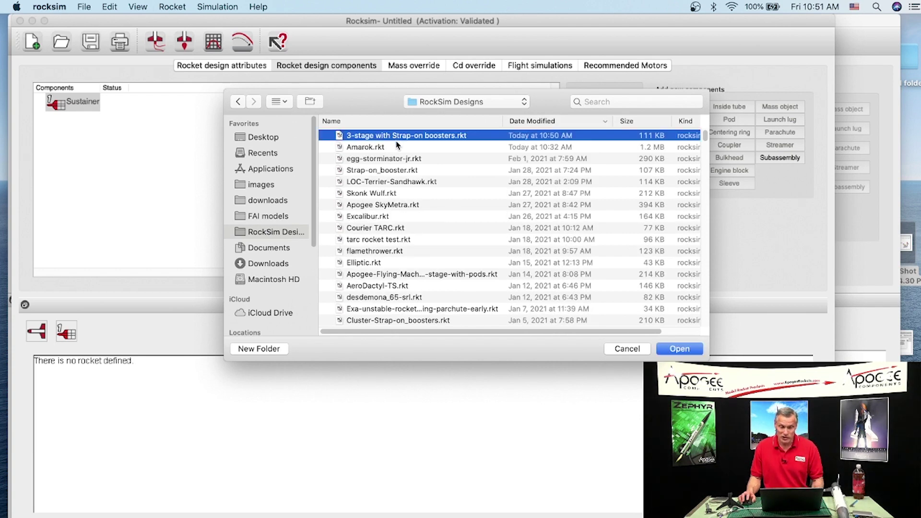
{"action": "left_click", "coordinate": [685, 350]}
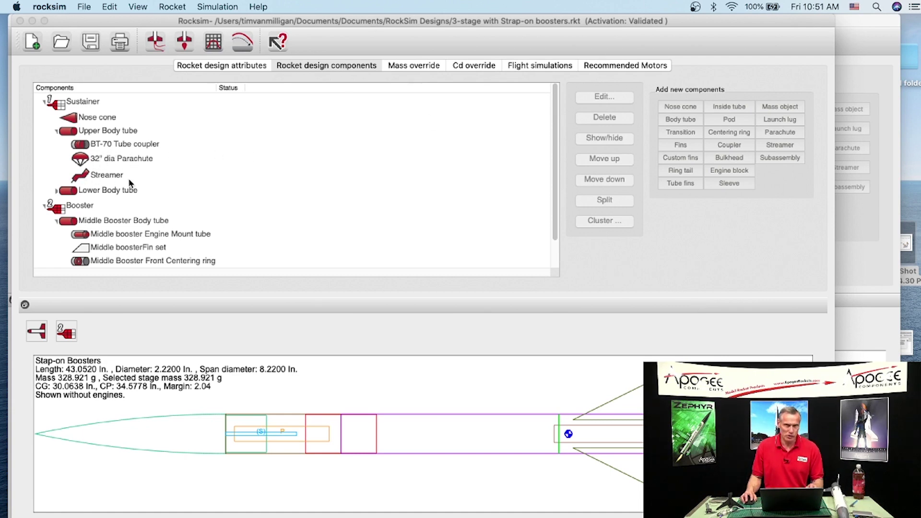
- Load the engines of simulation 5, [D12-0] [D12-7], into the two-stage rocket from the flight simulations list
{"action": "left_click", "coordinate": [154, 43]}
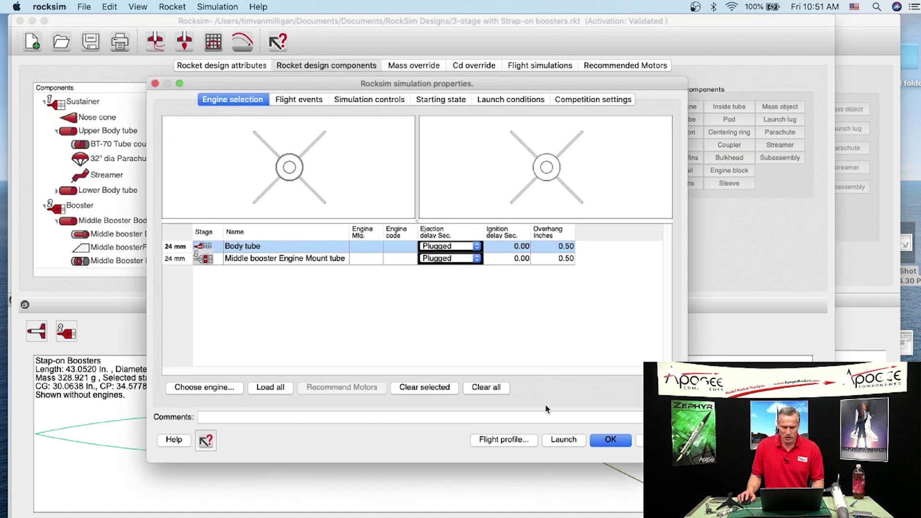
{"action": "key", "text": "Escape"}
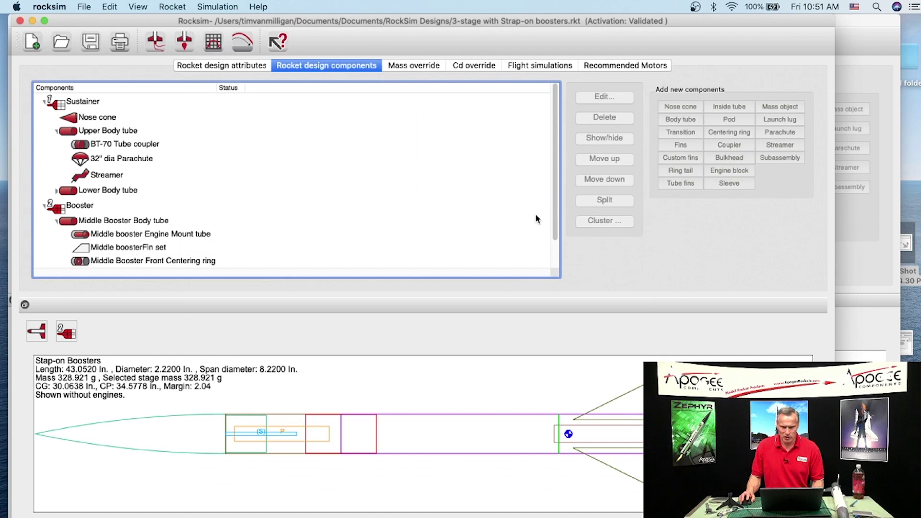
{"action": "left_click", "coordinate": [548, 65]}
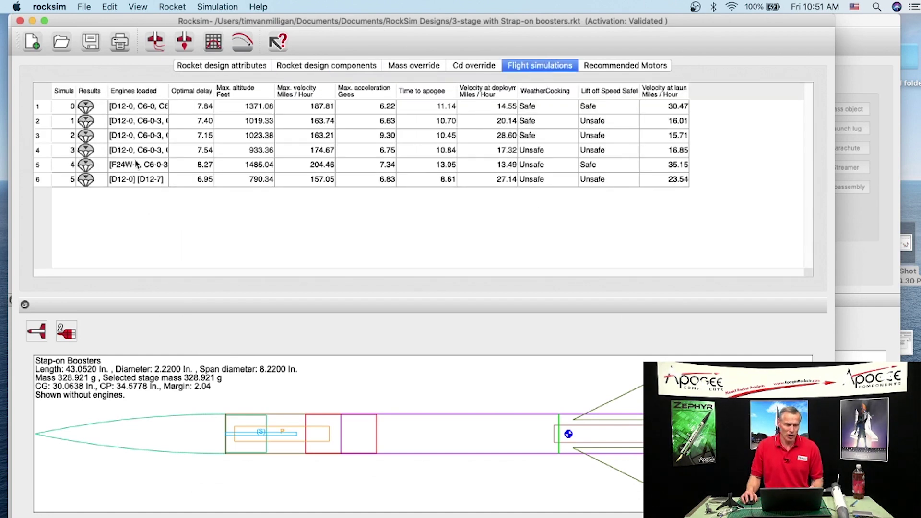
{"action": "left_click", "coordinate": [129, 185]}
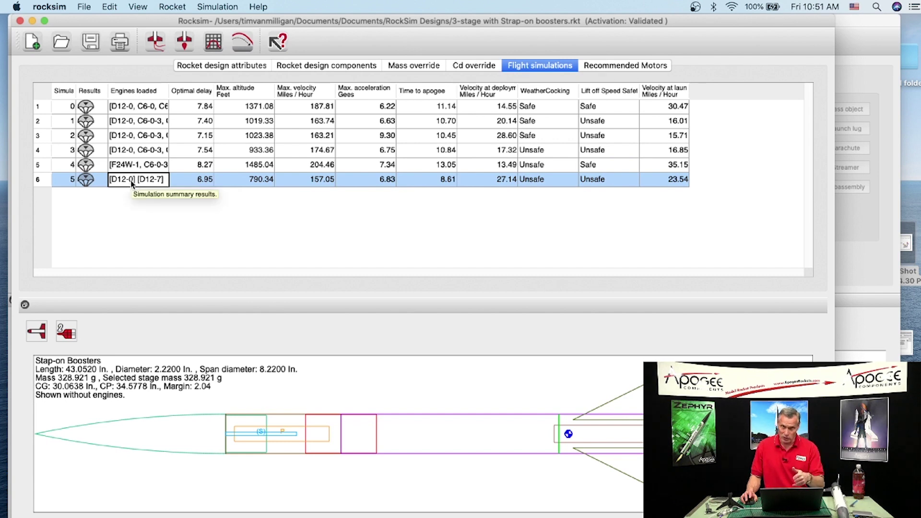
{"action": "right_click", "coordinate": [133, 184]}
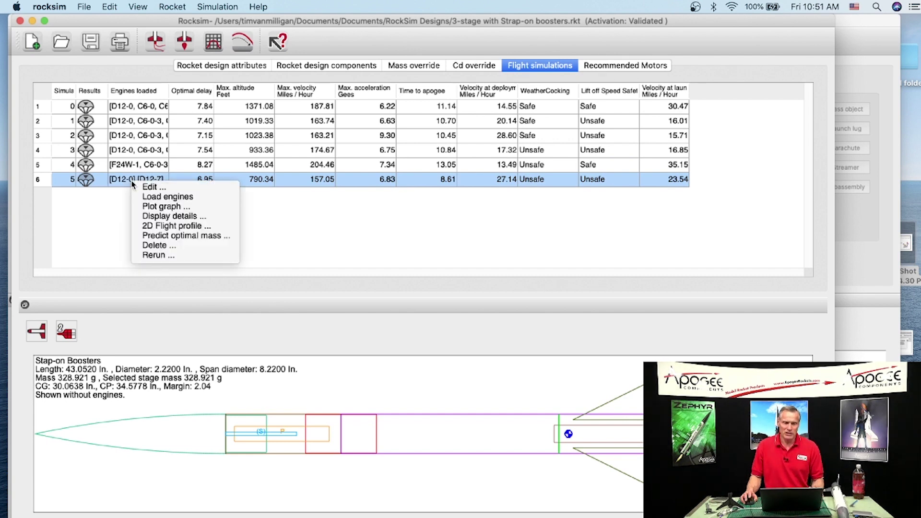
{"action": "left_click", "coordinate": [150, 196]}
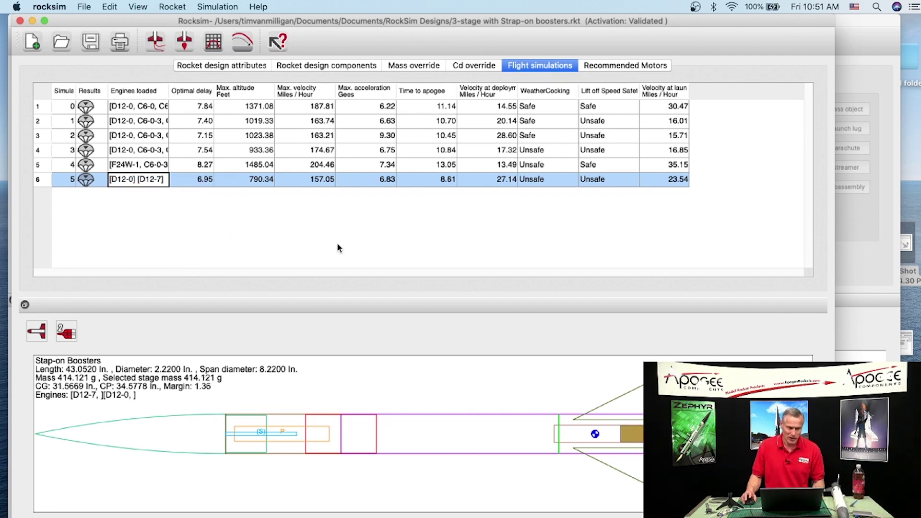
- Prepare a new simulation, show its flight events, and widen the window and the Event description column so the deployment settings are readable
{"action": "left_click", "coordinate": [163, 44]}
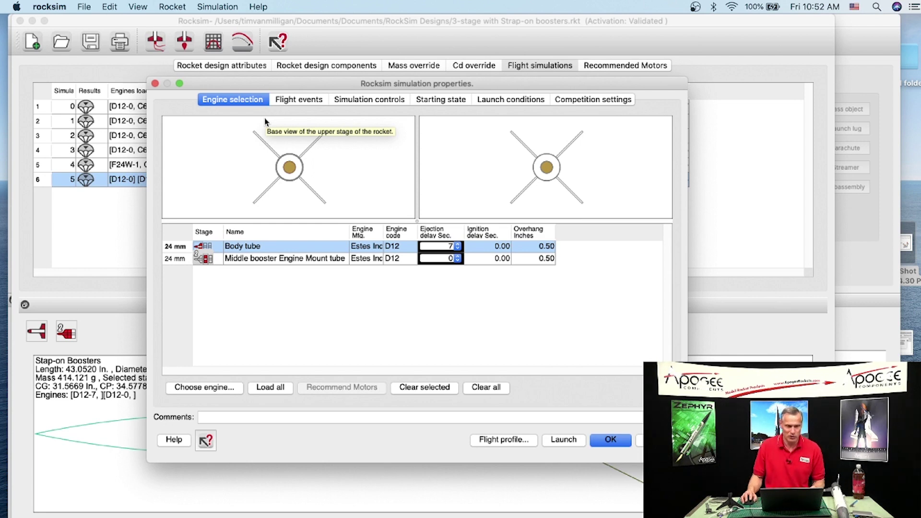
{"action": "left_click", "coordinate": [299, 100]}
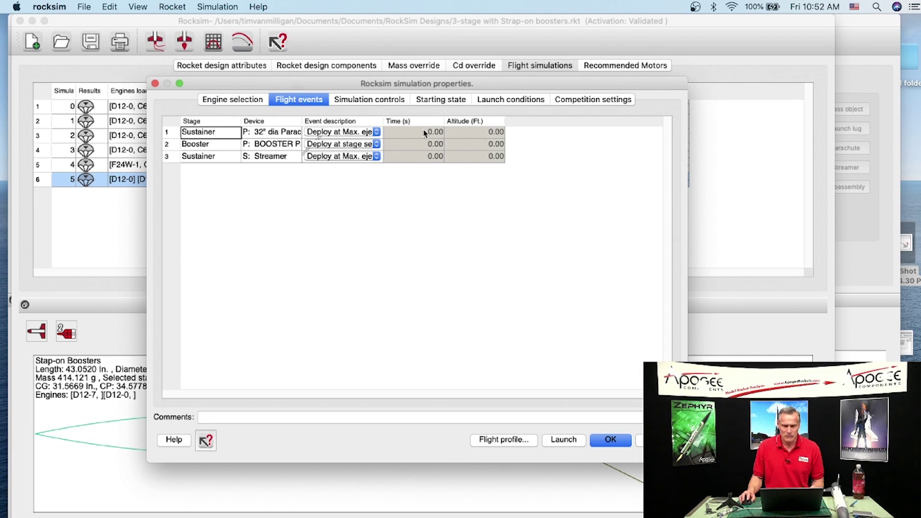
{"action": "left_click_drag", "start_coordinate": [689, 184], "coordinate": [779, 184]}
{"action": "left_click", "coordinate": [385, 123]}
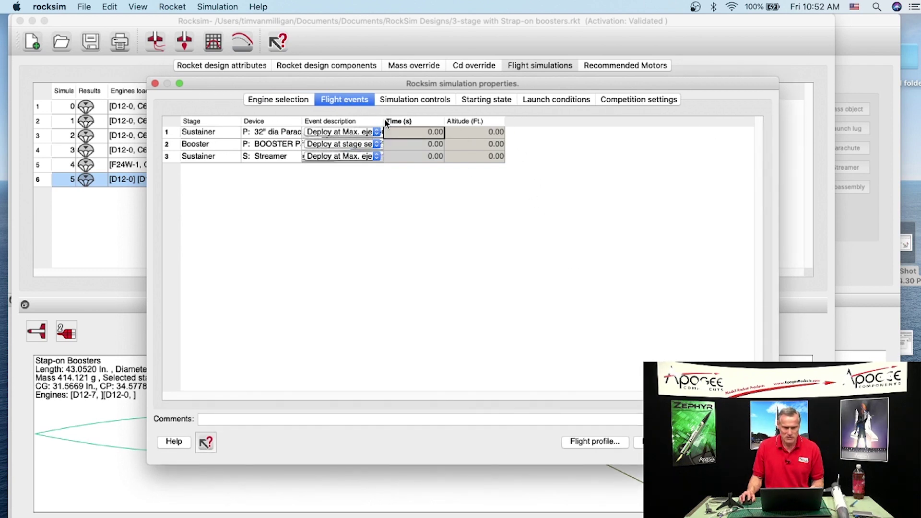
{"action": "left_click_drag", "start_coordinate": [385, 121], "coordinate": [496, 125]}
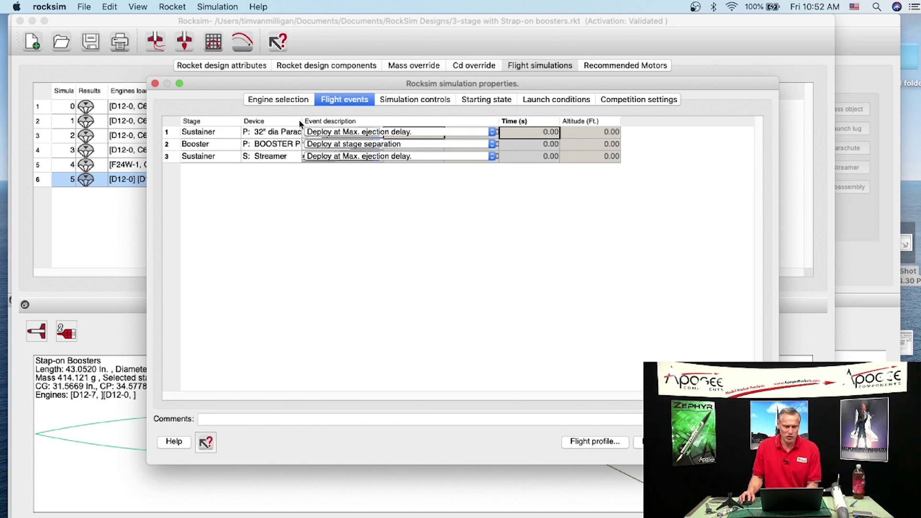
- Widen the Device column and set the sustainer's 32" parachute to deploy at an altitude of 200 ft
{"action": "left_click_drag", "start_coordinate": [300, 123], "coordinate": [367, 123]}
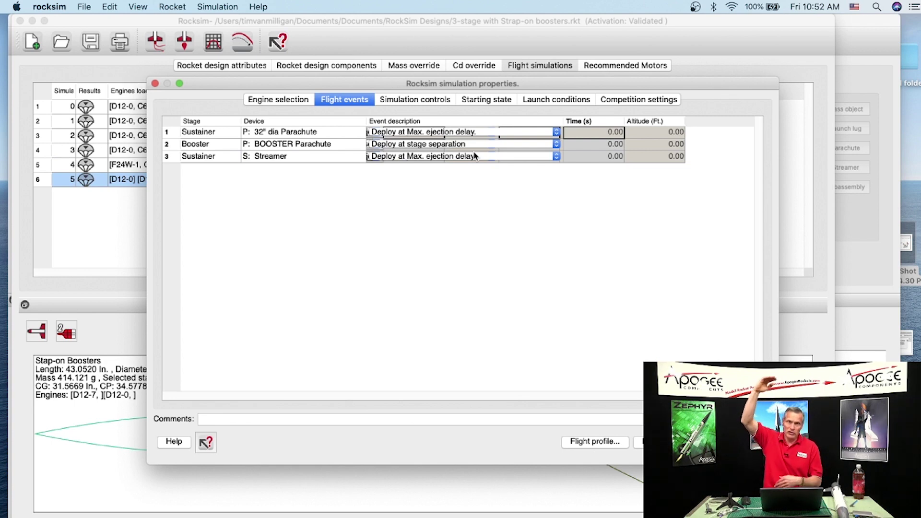
{"action": "left_click", "coordinate": [404, 135]}
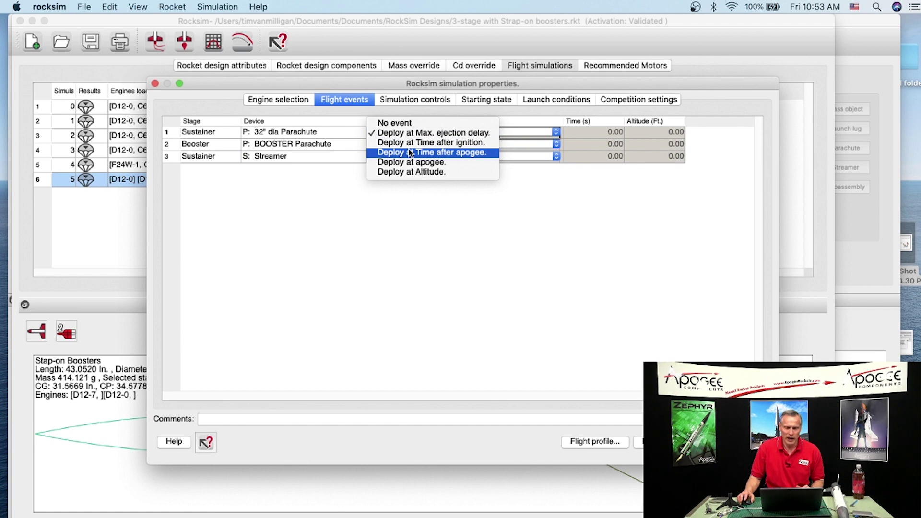
{"action": "left_click", "coordinate": [415, 173]}
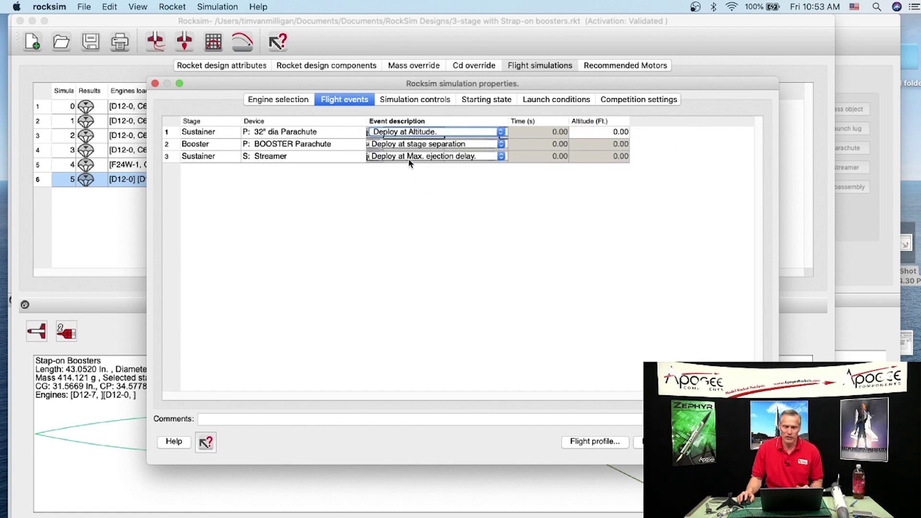
{"action": "left_click", "coordinate": [620, 132]}
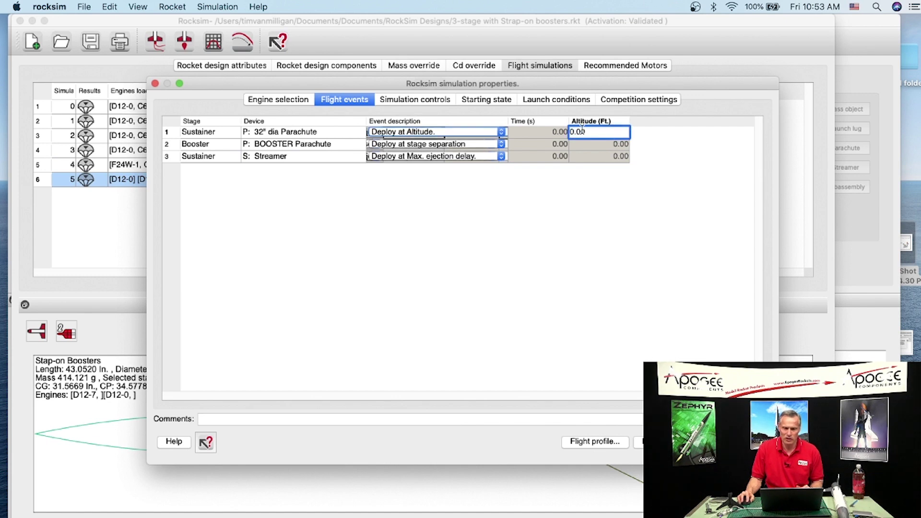
{"action": "type", "text": "200"}
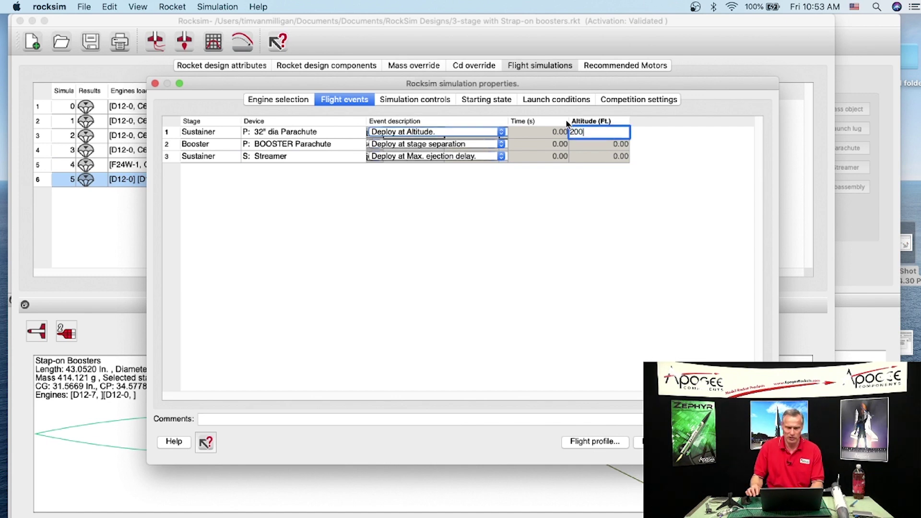
{"action": "left_click_drag", "start_coordinate": [240, 84], "coordinate": [463, 124]}
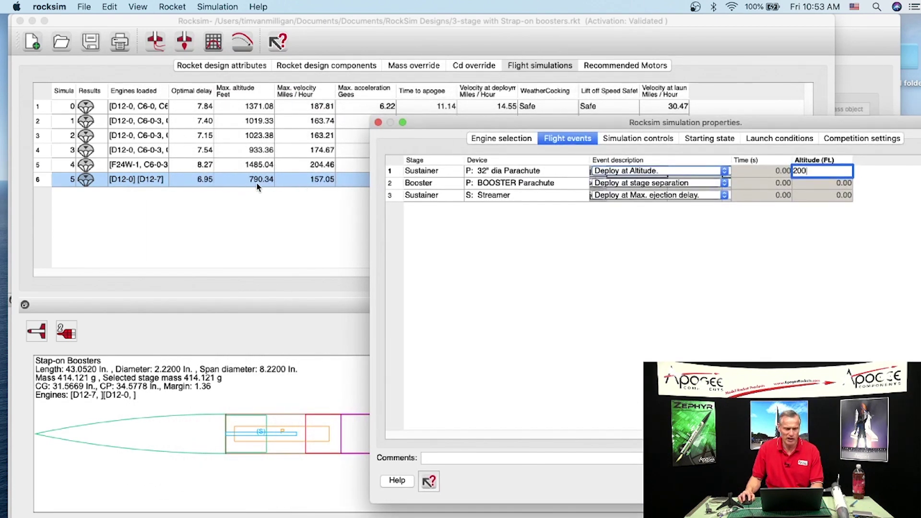
{"action": "left_click_drag", "start_coordinate": [439, 124], "coordinate": [205, 94]}
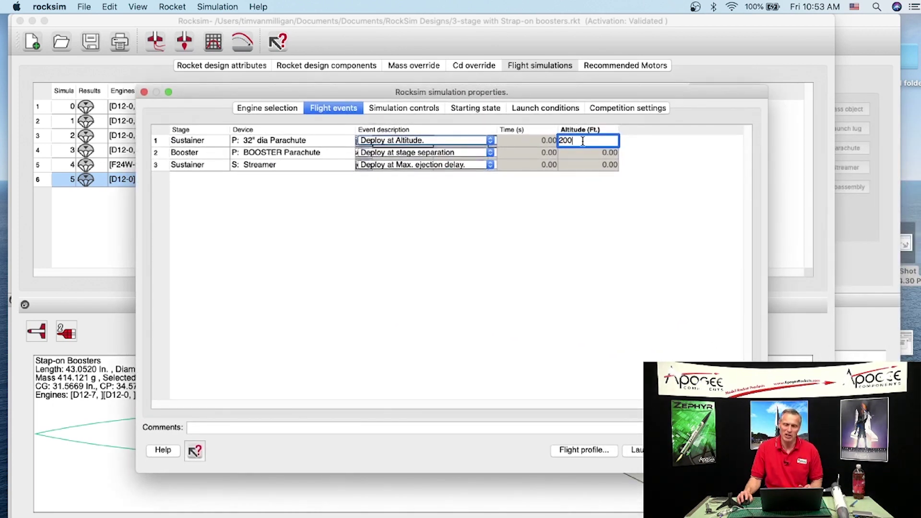
{"action": "left_click_drag", "start_coordinate": [571, 91], "coordinate": [516, 79]}
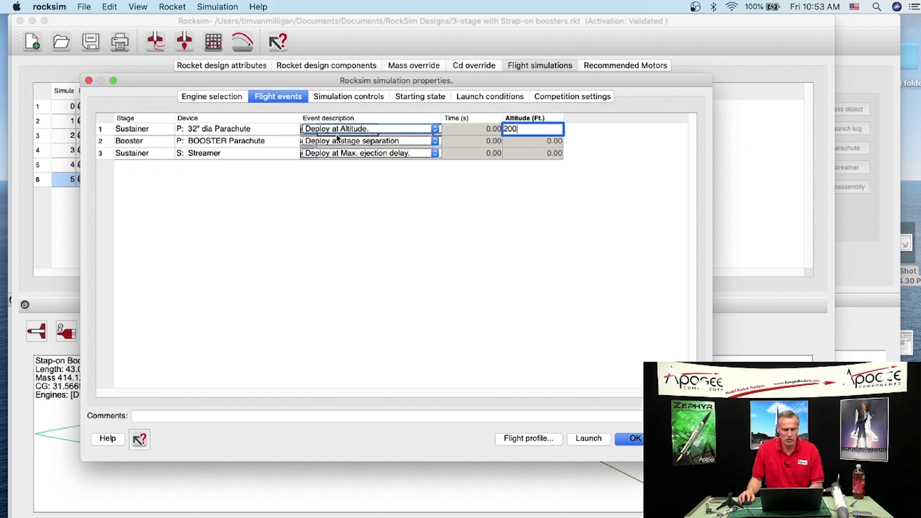
- Set the booster parachute to deploy at a time after stage separation, with a time of 1.0 s
{"action": "left_click", "coordinate": [319, 141]}
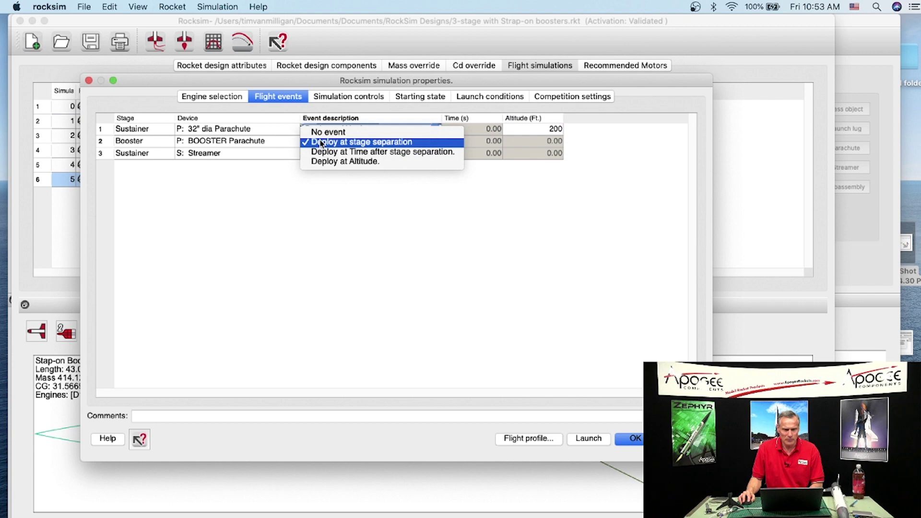
{"action": "left_click", "coordinate": [443, 152]}
{"action": "left_click", "coordinate": [514, 140]}
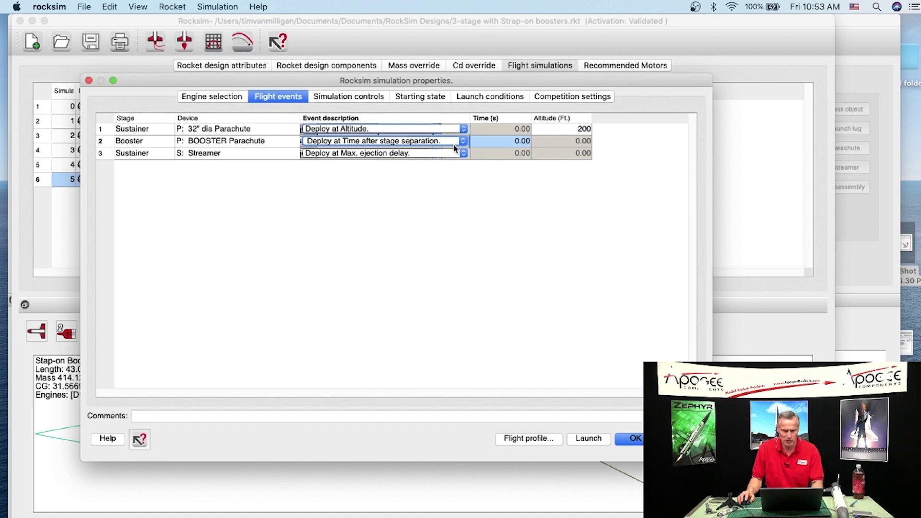
{"action": "left_click", "coordinate": [500, 140]}
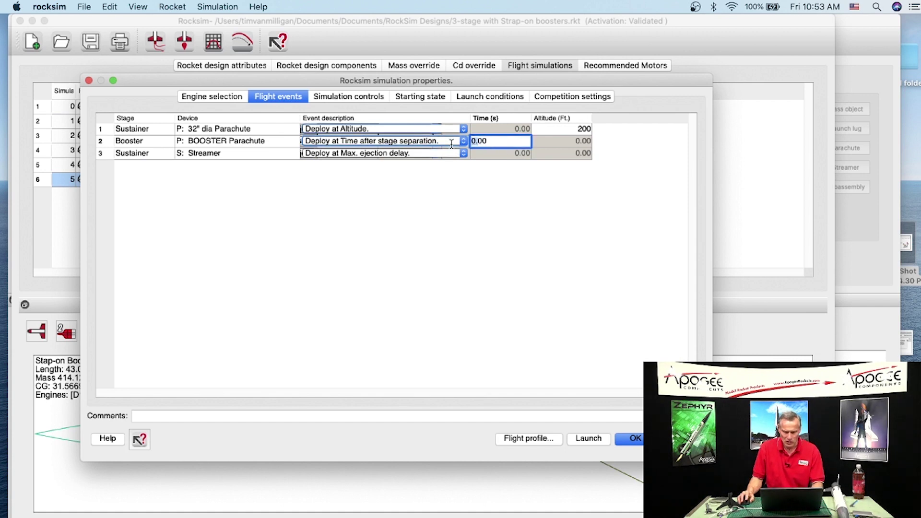
{"action": "left_click", "coordinate": [503, 139]}
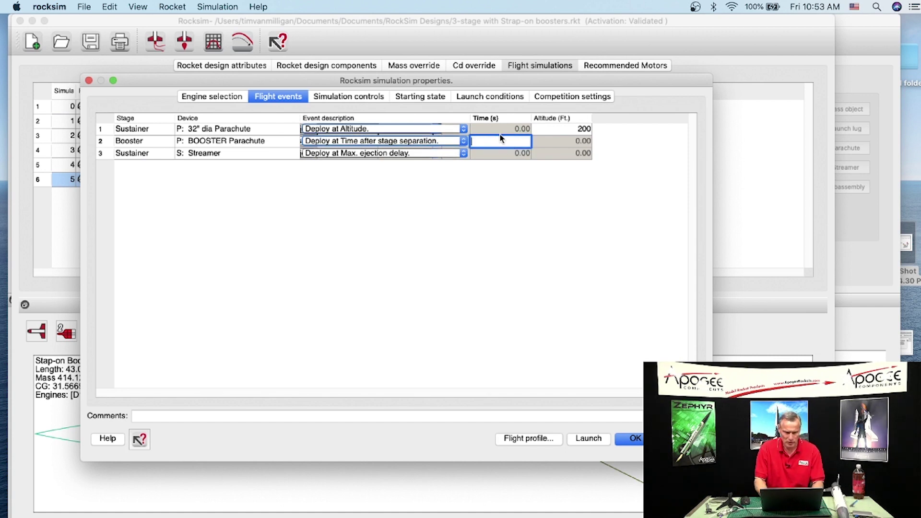
{"action": "type", "text": "1.0"}
{"action": "key", "text": "Tab"}
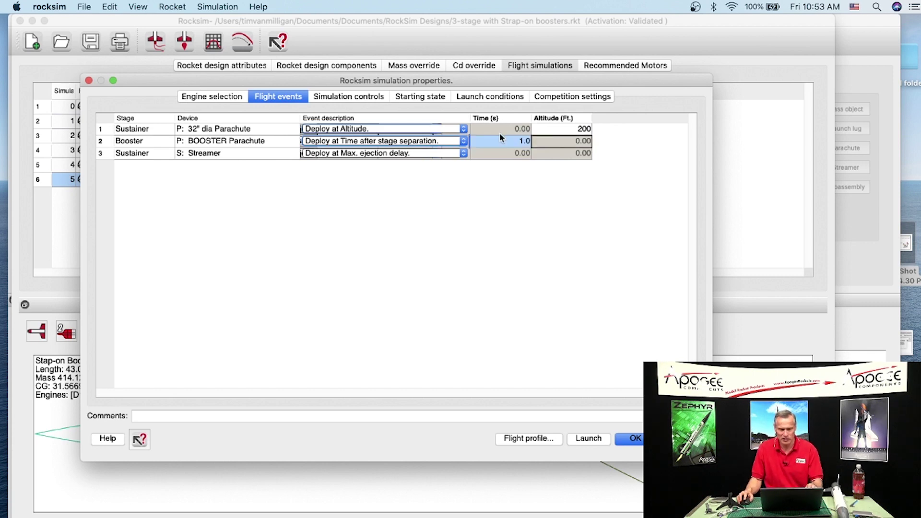
- Set the starting state's launch guide length to 60 in. and tilt the launch angle to about -4.374 degrees
{"action": "left_click", "coordinate": [361, 96]}
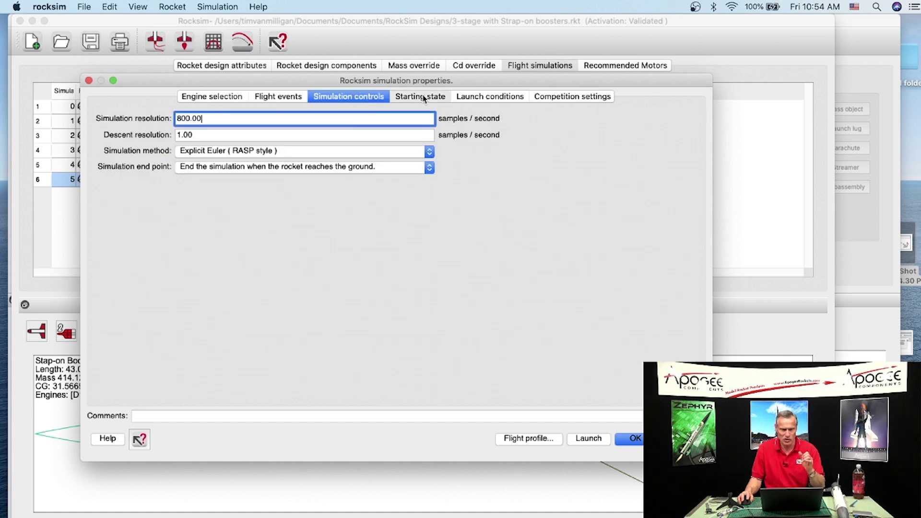
{"action": "left_click", "coordinate": [425, 98]}
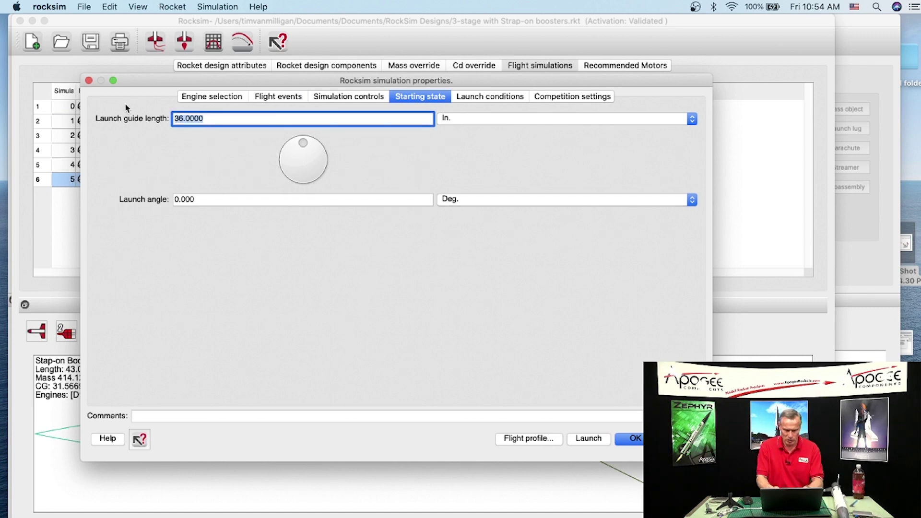
{"action": "type", "text": "60"}
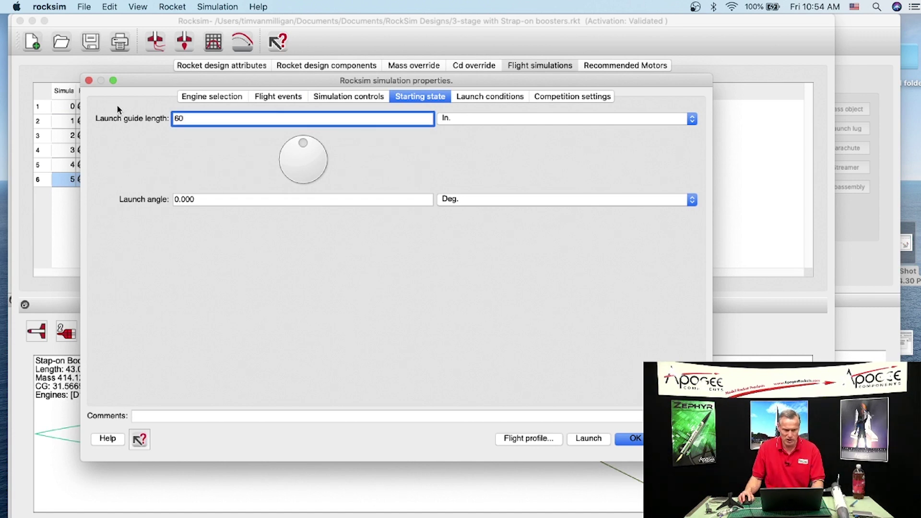
{"action": "left_click_drag", "start_coordinate": [306, 140], "coordinate": [301, 140]}
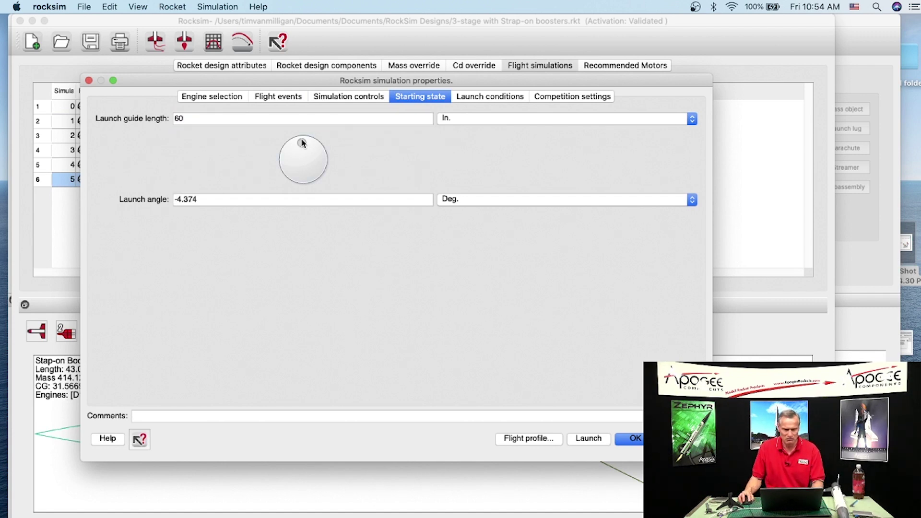
- Set the launch wind conditions to a custom speed range with low and high wind speeds of 8 MPH
{"action": "left_click", "coordinate": [488, 97]}
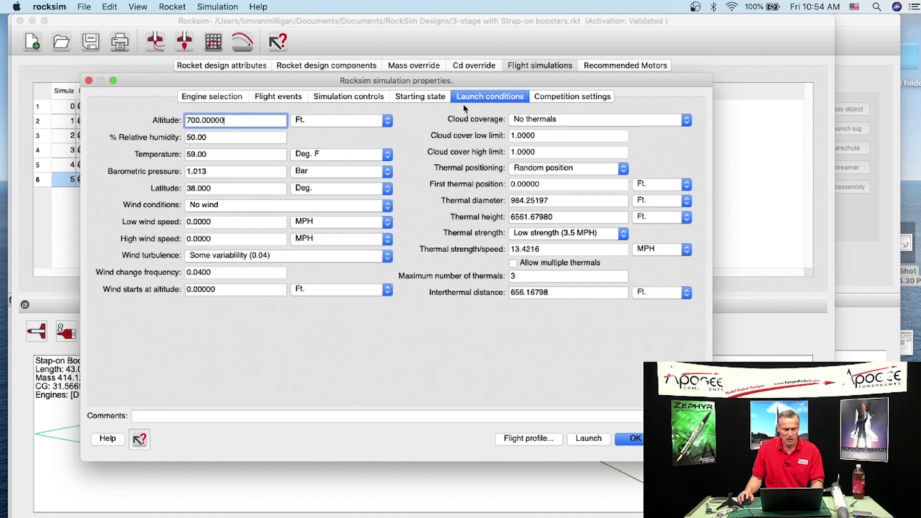
{"action": "left_click", "coordinate": [236, 205]}
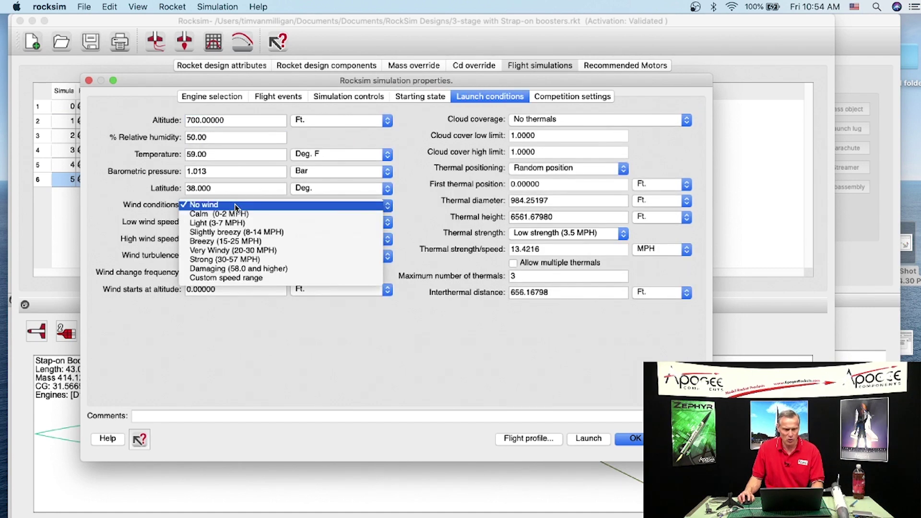
{"action": "left_click", "coordinate": [229, 279]}
{"action": "left_click", "coordinate": [213, 222]}
{"action": "type", "text": "8"}
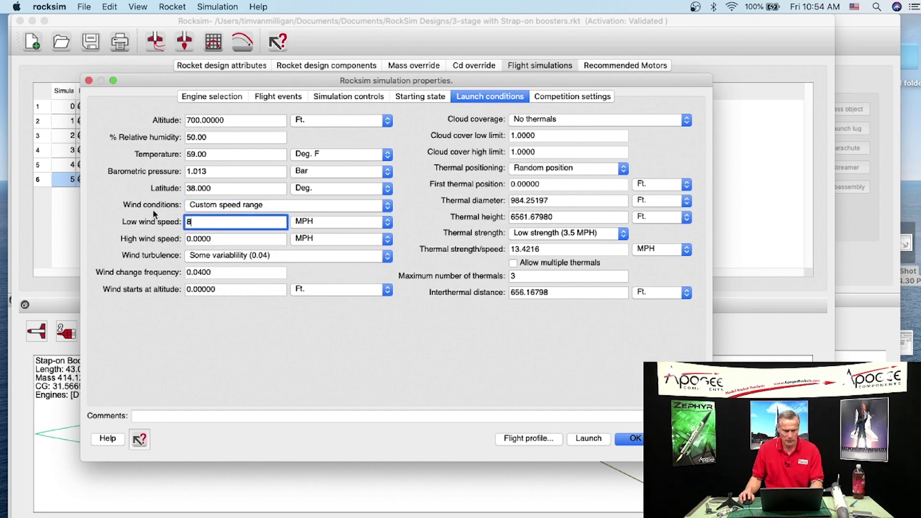
{"action": "key", "text": "Tab"}
{"action": "type", "text": "8"}
{"action": "key", "text": "Tab"}
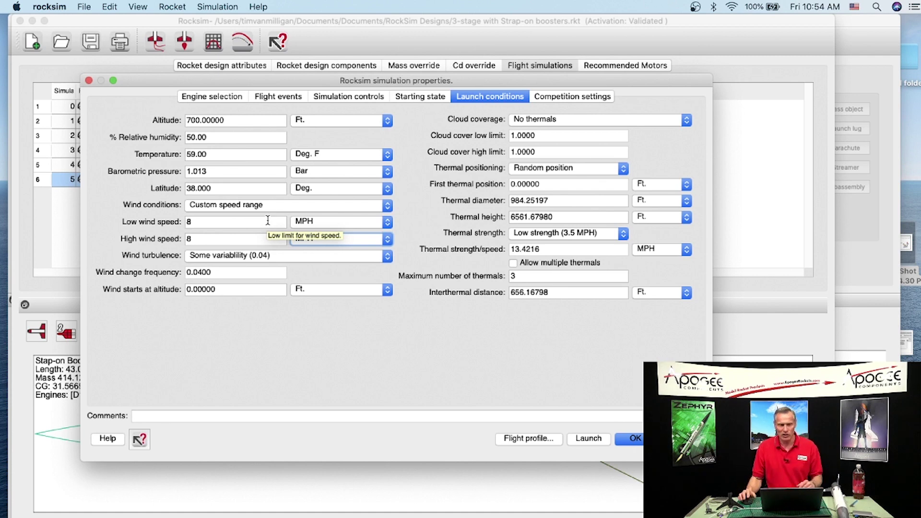
{"action": "left_click", "coordinate": [294, 207]}
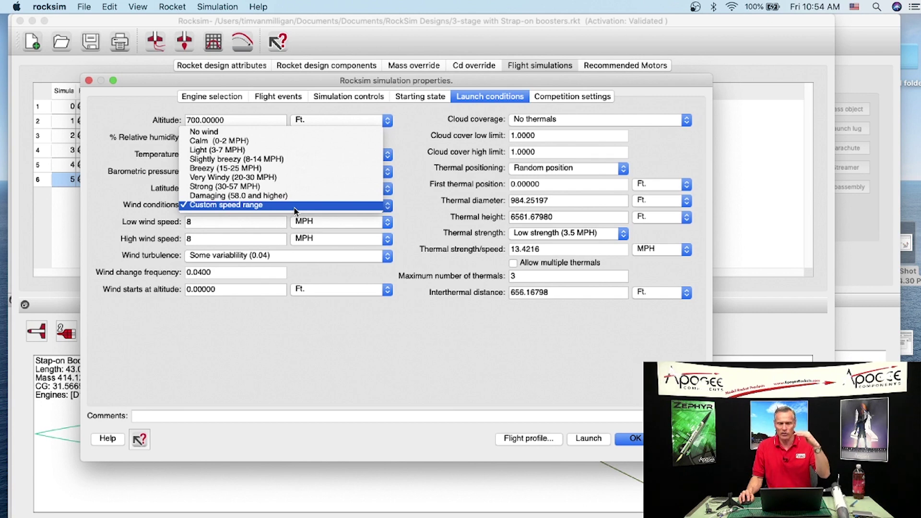
{"action": "left_click", "coordinate": [420, 206]}
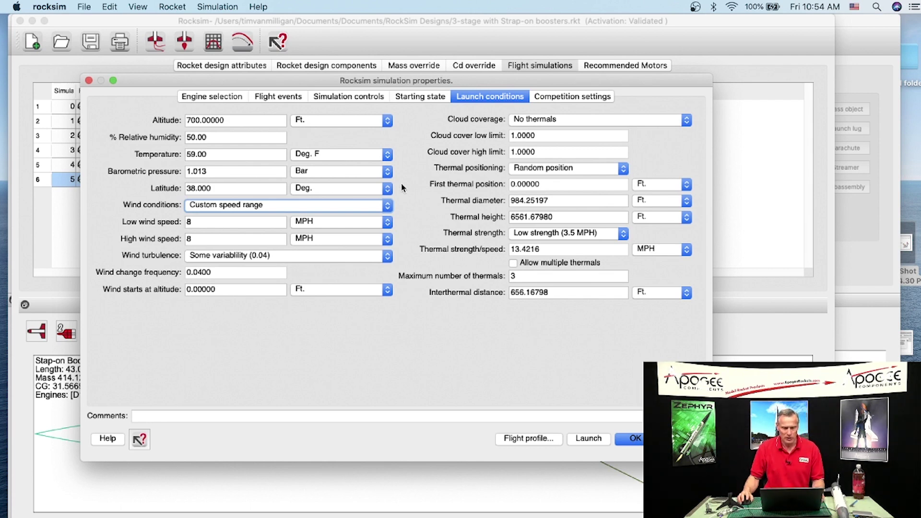
- Run the simulation as a 2D flight profile, play the flight animation at the actual time step, and close the profile
{"action": "left_click", "coordinate": [527, 439]}
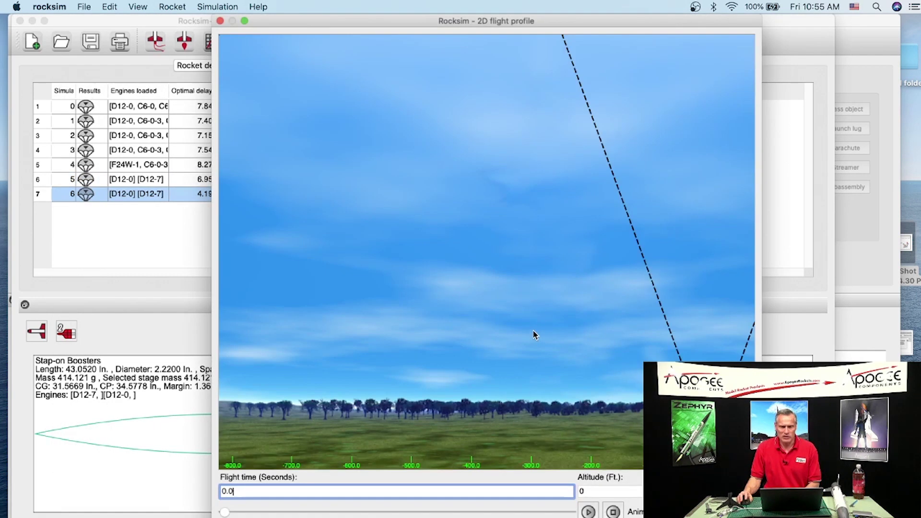
{"action": "left_click_drag", "start_coordinate": [443, 20], "coordinate": [274, 12]}
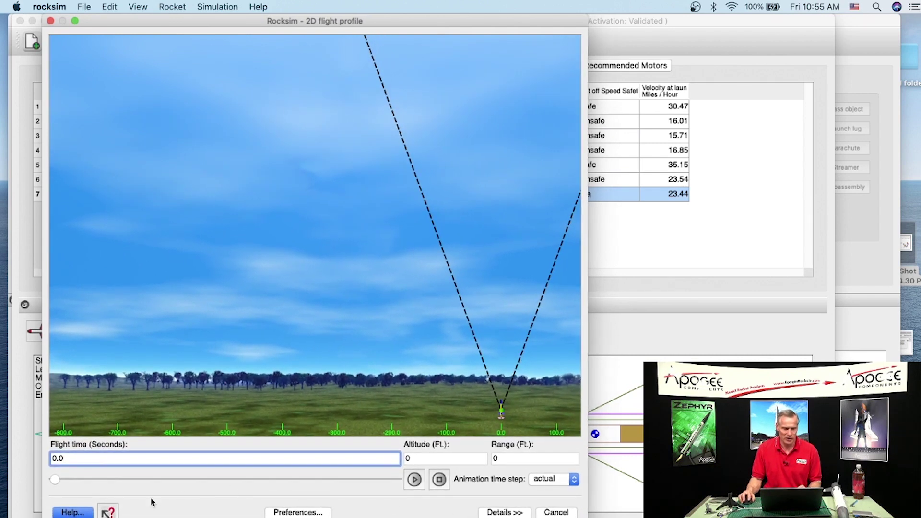
{"action": "left_click", "coordinate": [55, 479]}
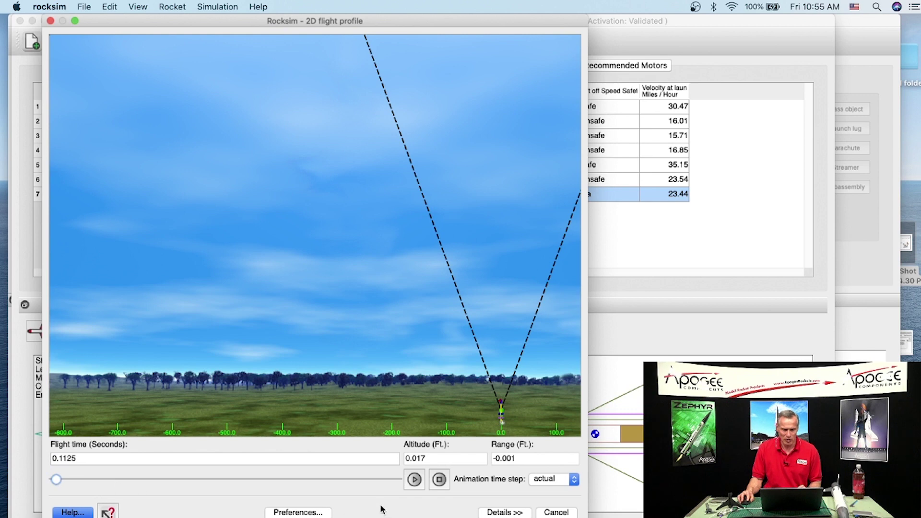
{"action": "left_click", "coordinate": [415, 480]}
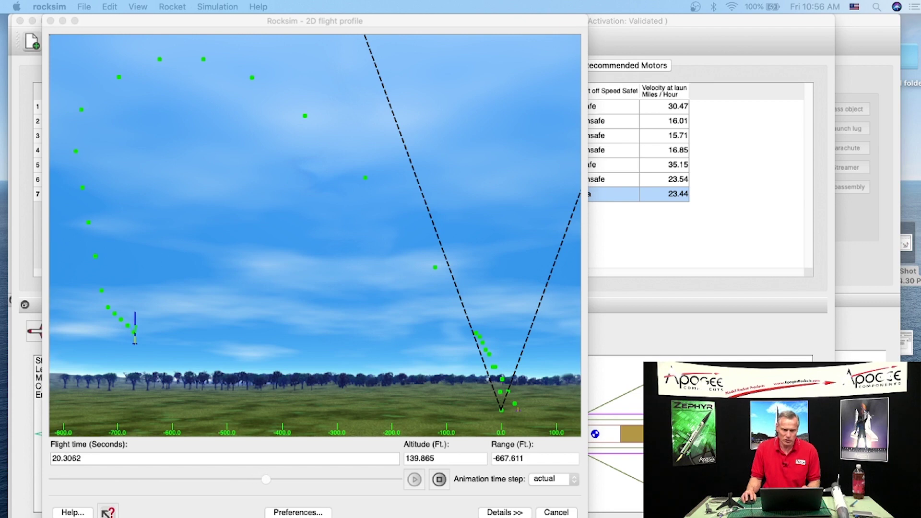
{"action": "left_click", "coordinate": [556, 513]}
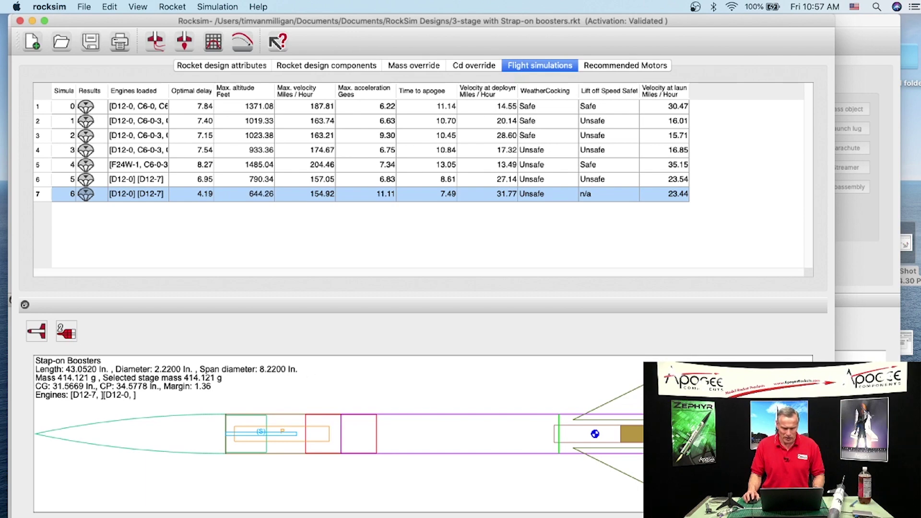
- Switch to the Apogee site in Safari, close the Rising Star image, search for "Level 2", and open the Level-2 kit page
{"action": "left_click_drag", "start_coordinate": [141, 57], "coordinate": [279, 65]}
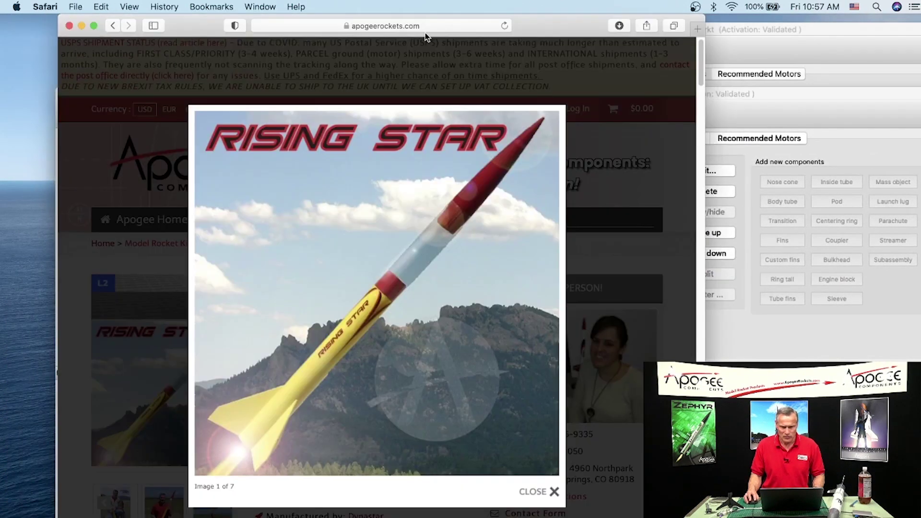
{"action": "left_click", "coordinate": [580, 88]}
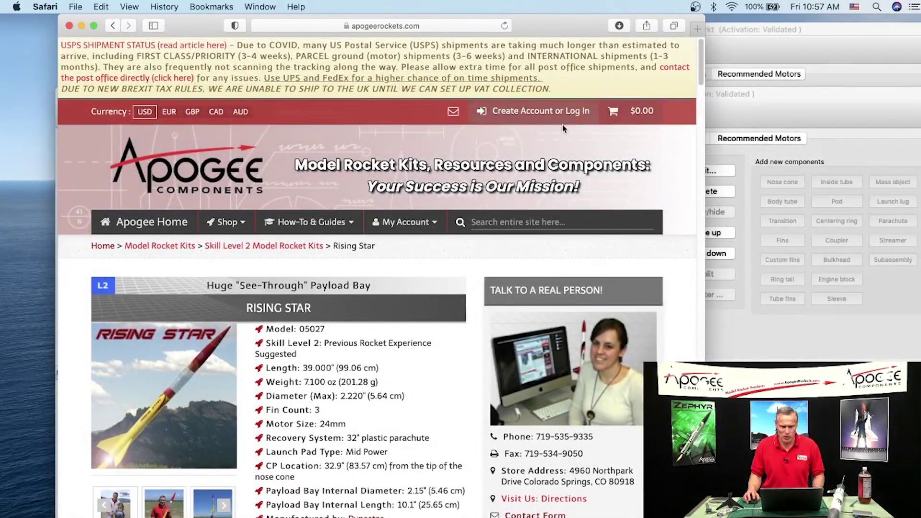
{"action": "left_click", "coordinate": [490, 227]}
{"action": "type", "text": "L"}
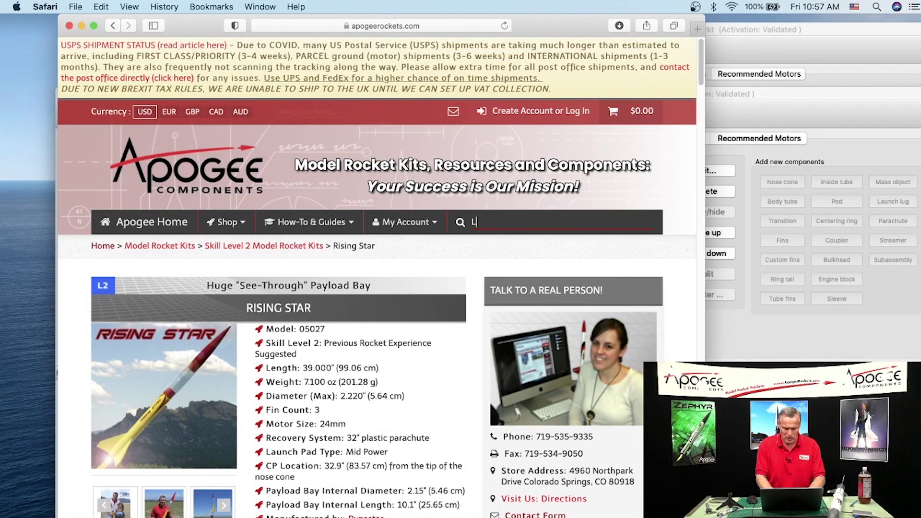
{"action": "type", "text": "e"}
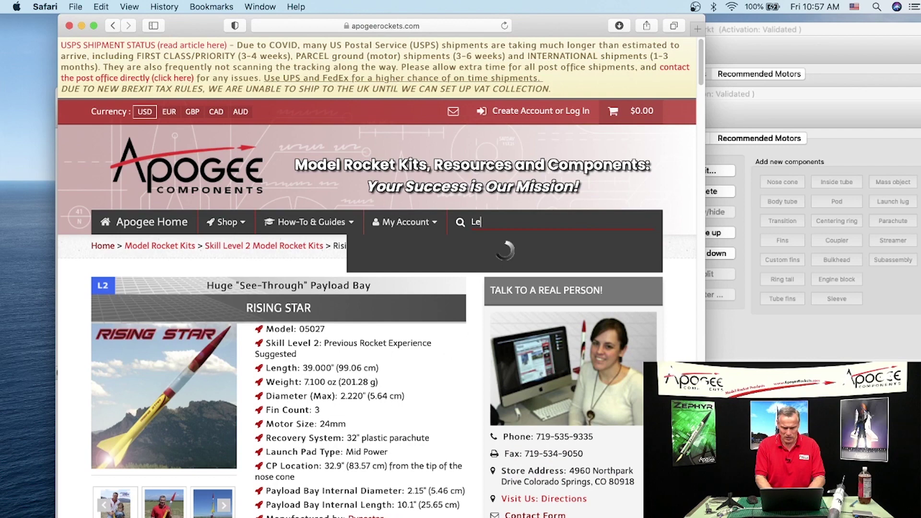
{"action": "type", "text": "lel 2"}
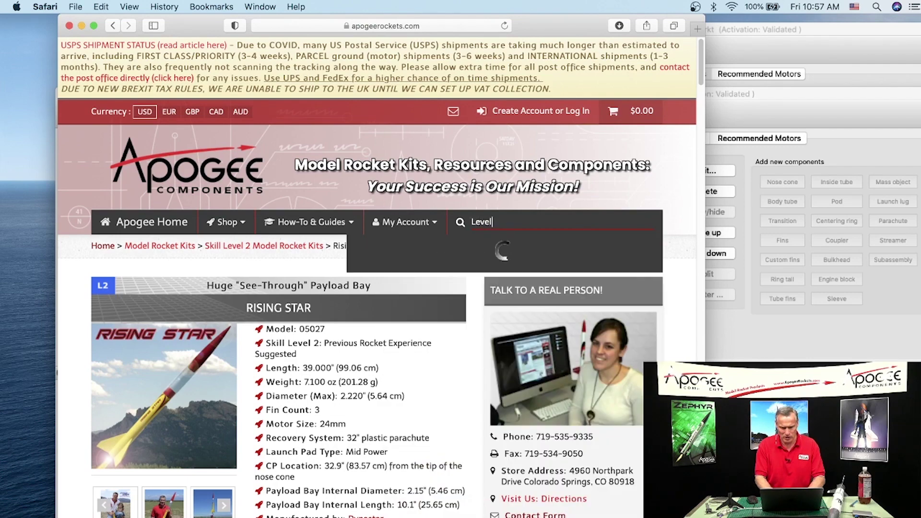
{"action": "left_click", "coordinate": [449, 377]}
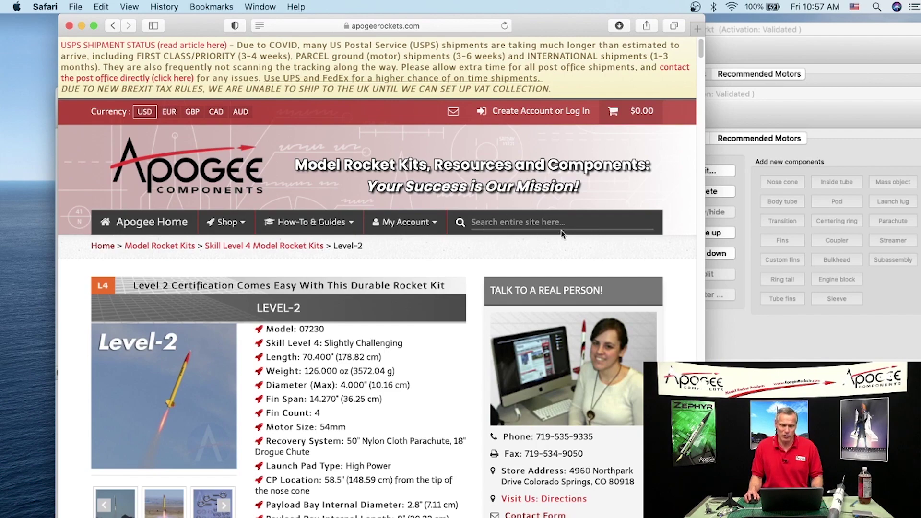
{"action": "scroll", "coordinate": [214, 359], "scroll_direction": "down", "scroll_amount": 1}
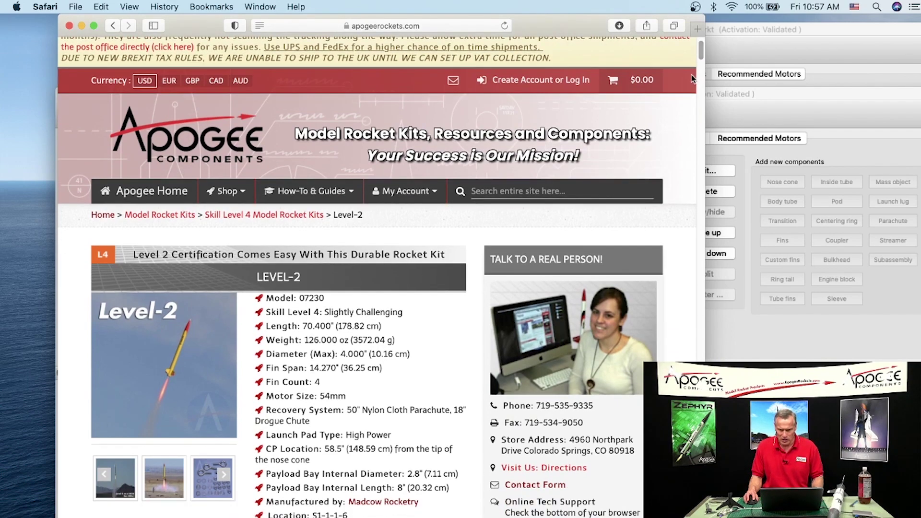
- Review the Level-2 kit page's recommended motors and related products, and its FAQ on igniters for dual deployment
{"action": "left_click_drag", "start_coordinate": [701, 53], "coordinate": [695, 299]}
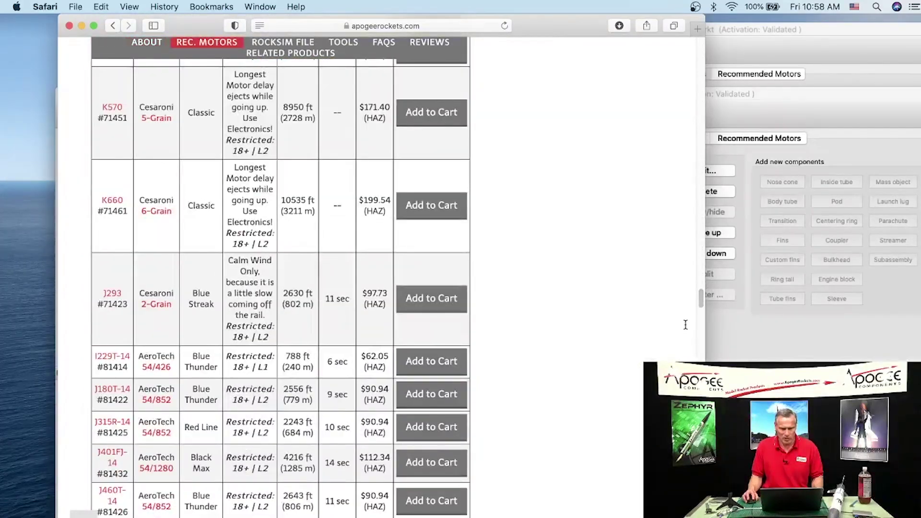
{"action": "scroll", "coordinate": [696, 297], "scroll_direction": "up", "scroll_amount": 20}
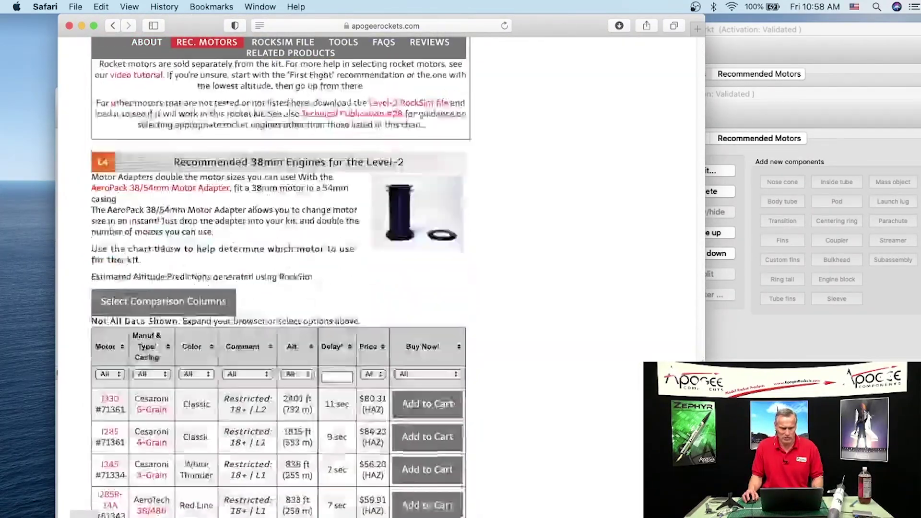
{"action": "scroll", "coordinate": [278, 288], "scroll_direction": "down", "scroll_amount": 20}
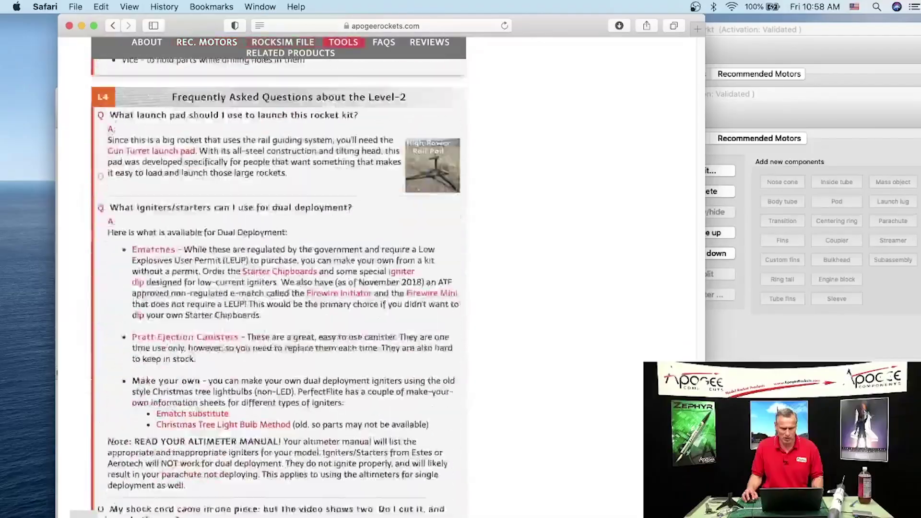
{"action": "scroll", "coordinate": [278, 288], "scroll_direction": "down", "scroll_amount": 20}
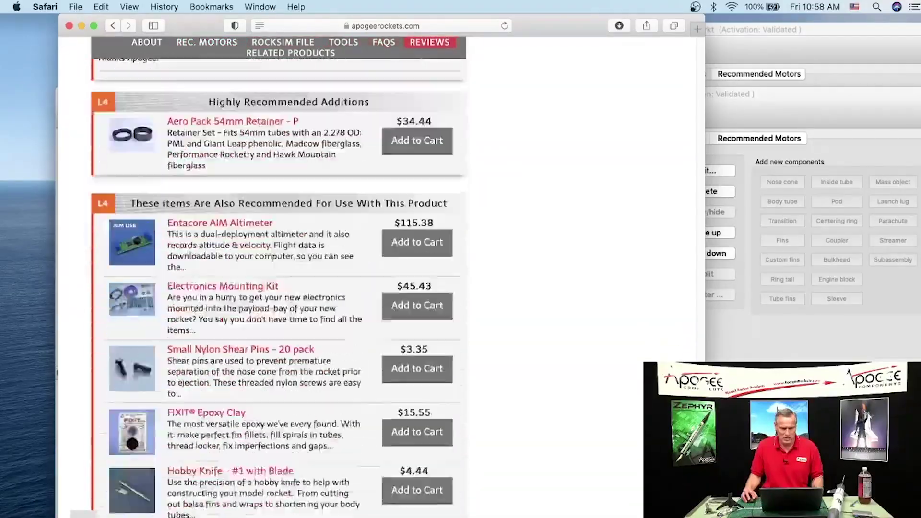
{"action": "scroll", "coordinate": [278, 288], "scroll_direction": "down", "scroll_amount": 10}
{"action": "scroll", "coordinate": [278, 288], "scroll_direction": "up", "scroll_amount": 20}
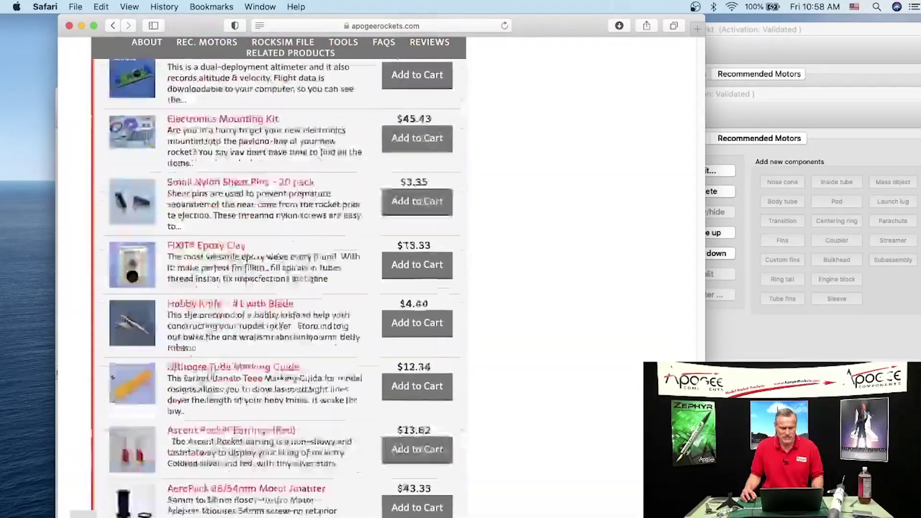
{"action": "scroll", "coordinate": [279, 288], "scroll_direction": "up", "scroll_amount": 12}
{"action": "scroll", "coordinate": [278, 288], "scroll_direction": "down", "scroll_amount": 9}
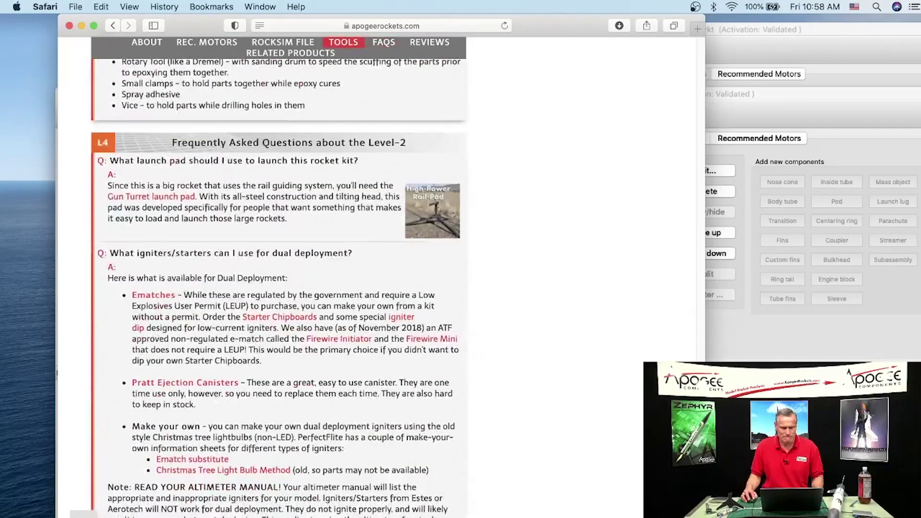
{"action": "scroll", "coordinate": [278, 288], "scroll_direction": "down", "scroll_amount": 3}
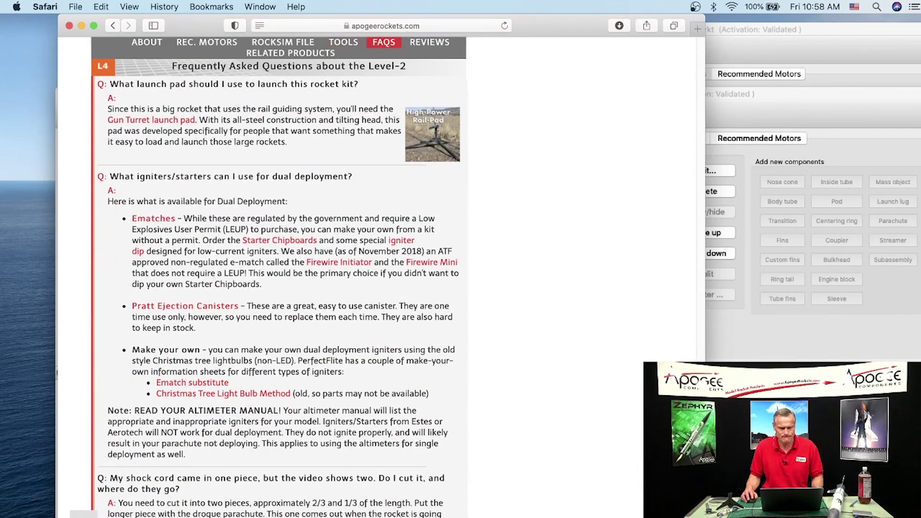
{"action": "scroll", "coordinate": [278, 288], "scroll_direction": "up", "scroll_amount": 4}
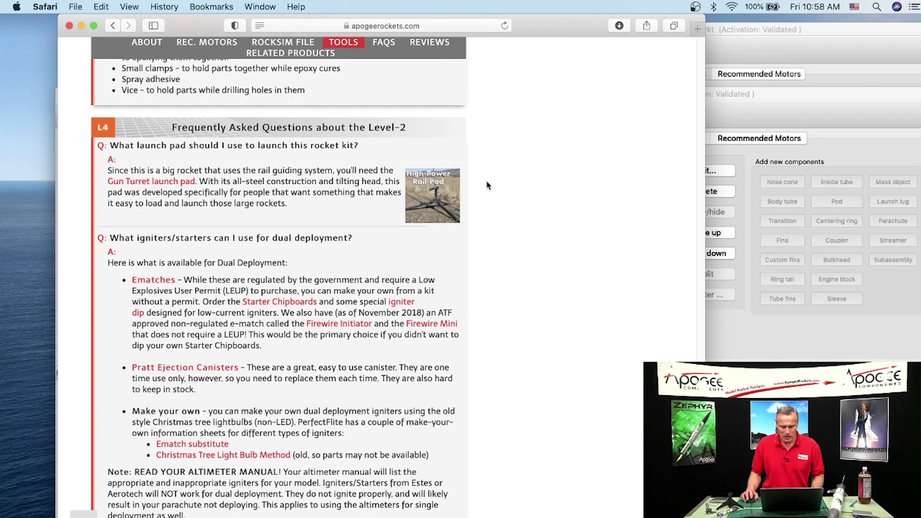
- Examine the Level-2 page's list of construction videos, including the parts on e-bay assembly, ejection charges and dual-deployment igniters
{"action": "scroll", "coordinate": [438, 149], "scroll_direction": "up", "scroll_amount": 20}
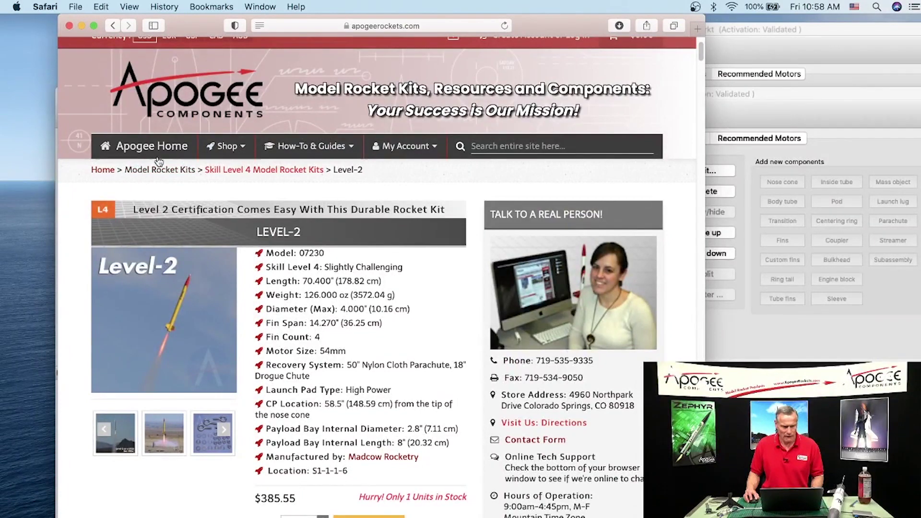
{"action": "left_click", "coordinate": [228, 143]}
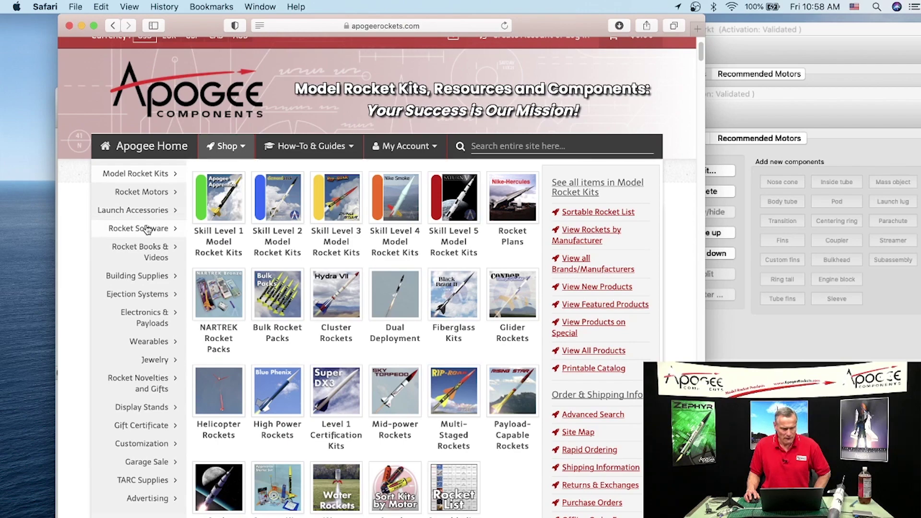
{"action": "scroll", "coordinate": [701, 69], "scroll_direction": "down", "scroll_amount": 3}
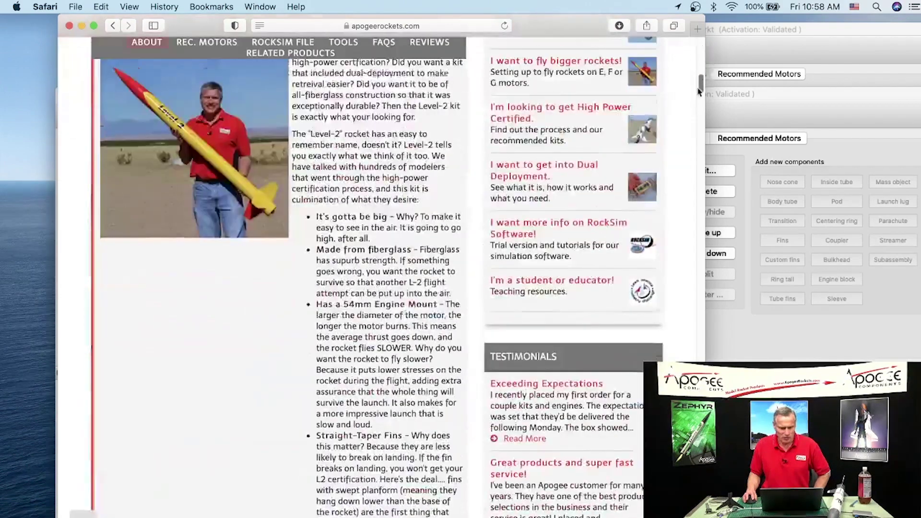
{"action": "scroll", "coordinate": [696, 140], "scroll_direction": "down", "scroll_amount": 15}
{"action": "scroll", "coordinate": [689, 192], "scroll_direction": "down", "scroll_amount": 3}
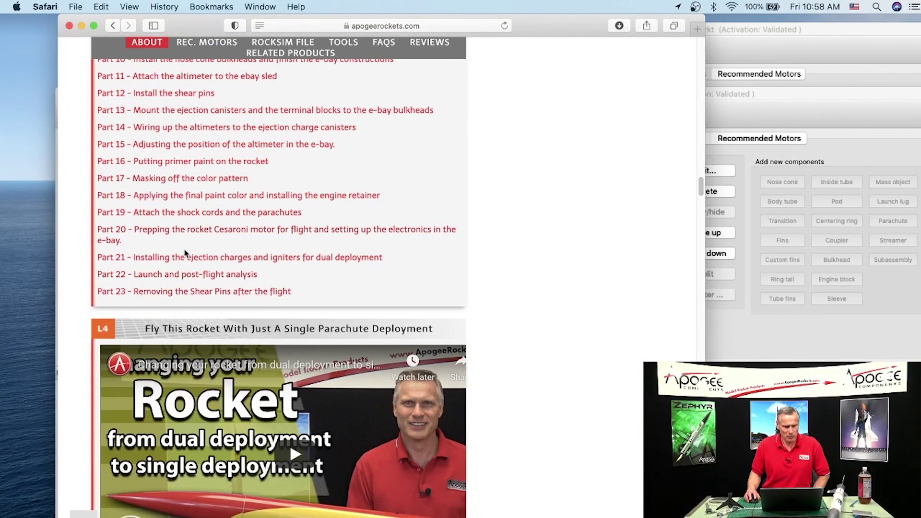
{"action": "scroll", "coordinate": [206, 233], "scroll_direction": "up", "scroll_amount": 1}
{"action": "scroll", "coordinate": [209, 234], "scroll_direction": "up", "scroll_amount": 8}
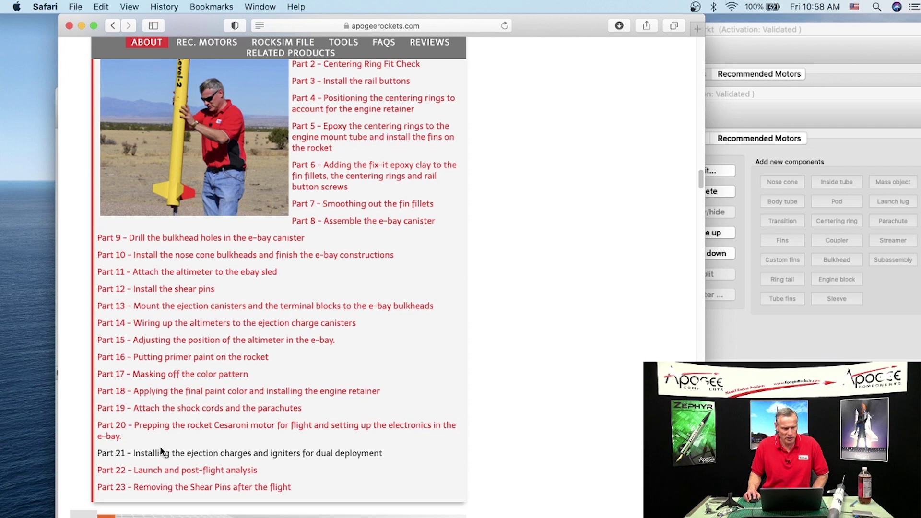
{"action": "scroll", "coordinate": [163, 449], "scroll_direction": "down", "scroll_amount": 1}
{"action": "scroll", "coordinate": [164, 446], "scroll_direction": "down", "scroll_amount": 3}
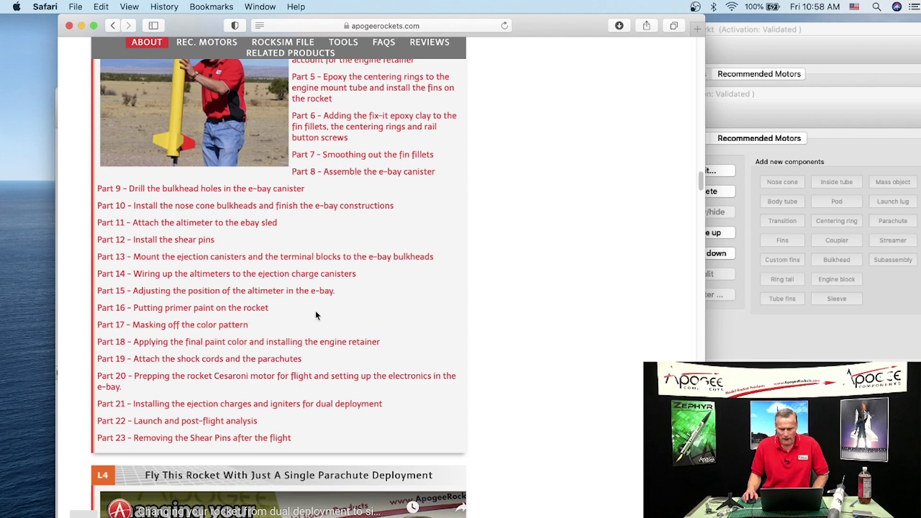
- Show the site's How-To & Guides categories to find the Advanced Construction Videos
{"action": "left_click_drag", "start_coordinate": [701, 182], "coordinate": [535, 129]}
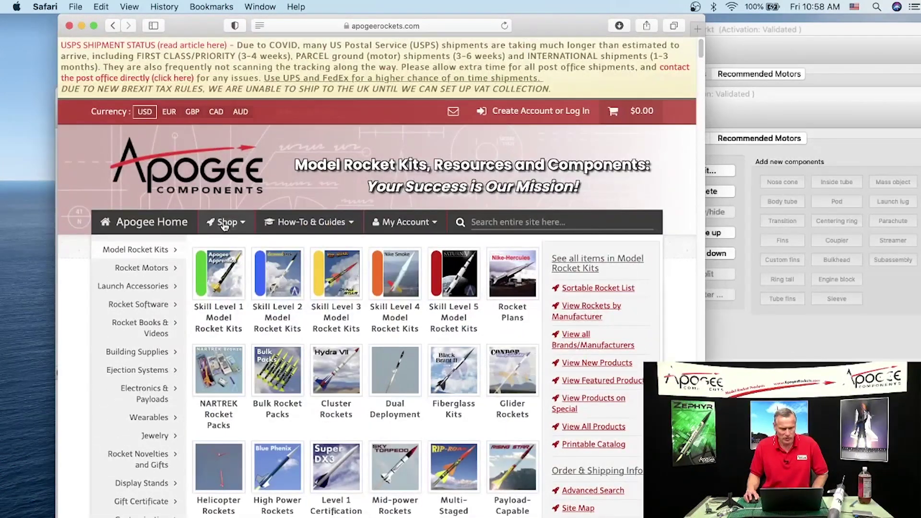
{"action": "left_click", "coordinate": [297, 223]}
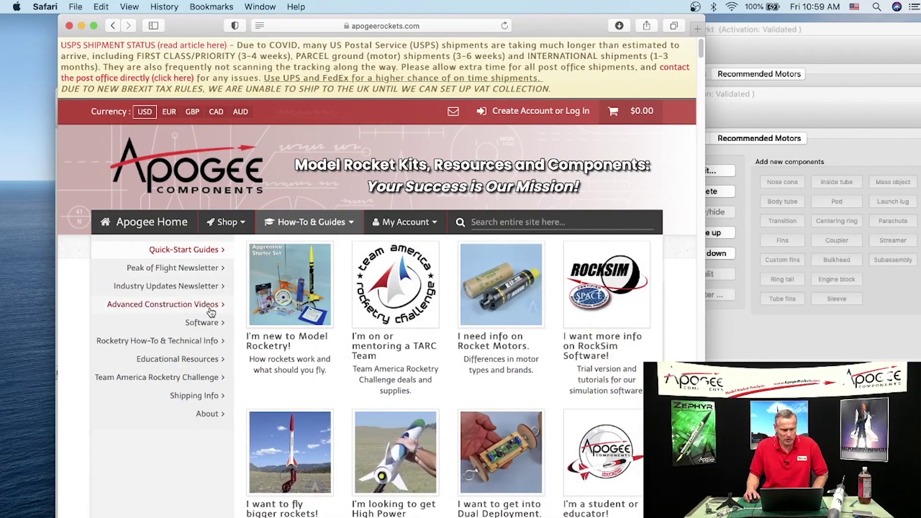